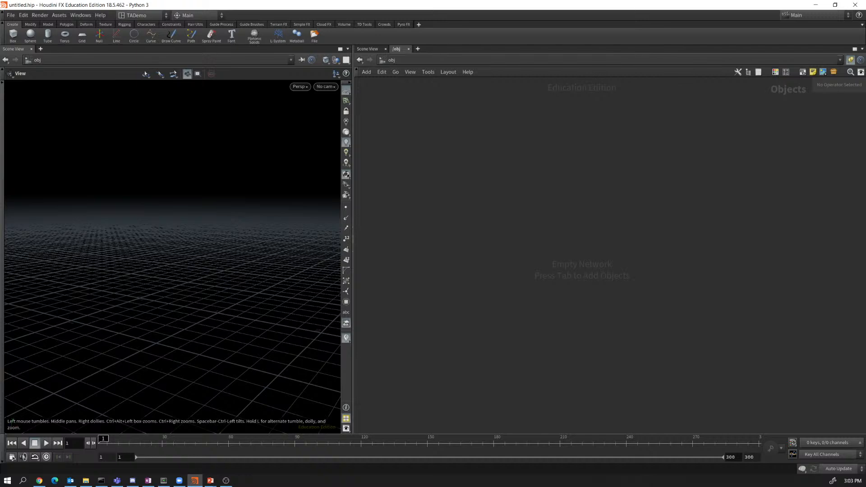
Create a Geometry object, geo1, and dive inside it.
key("Tab")
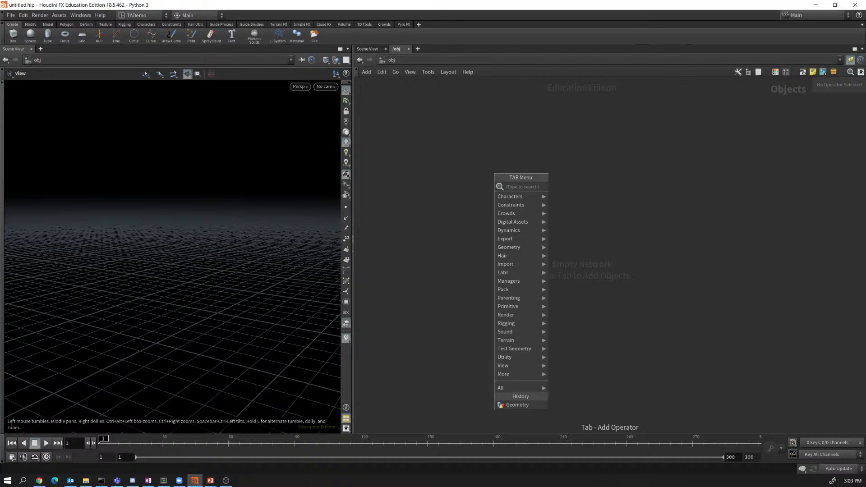
type("geo")
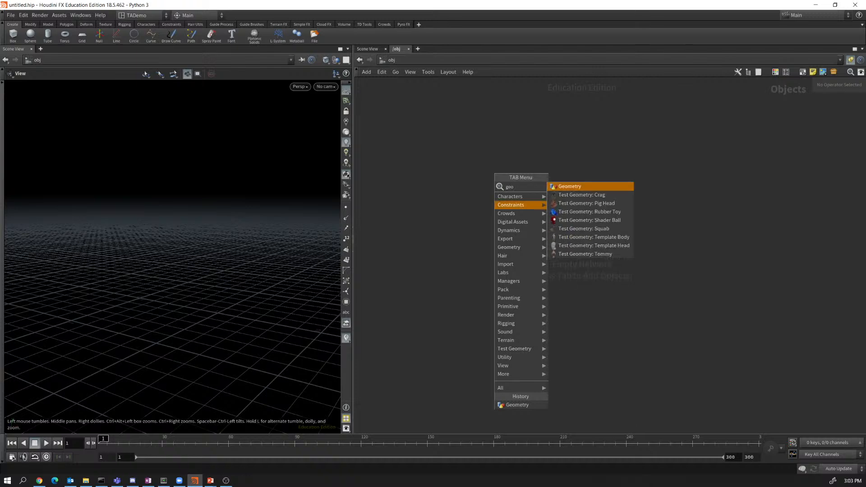
key("Return")
left_click(493, 192)
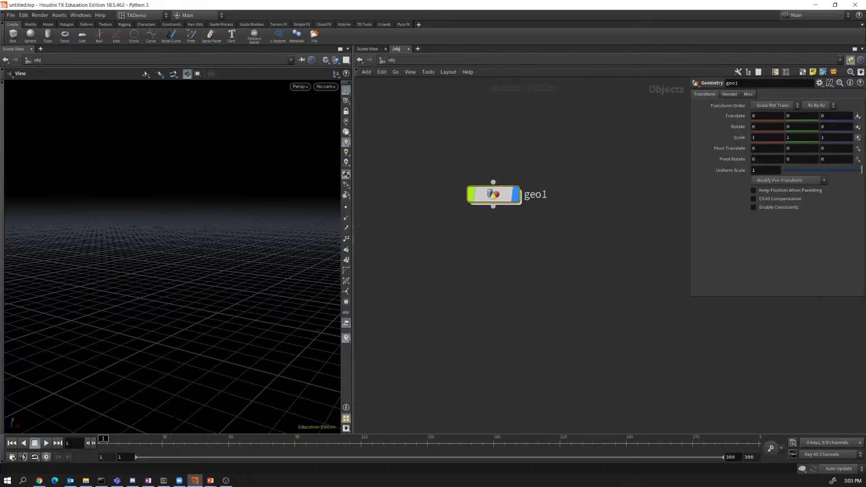
double_click(493, 192)
Add a Rubber Toy test geometry node inside geo1.
key("Tab")
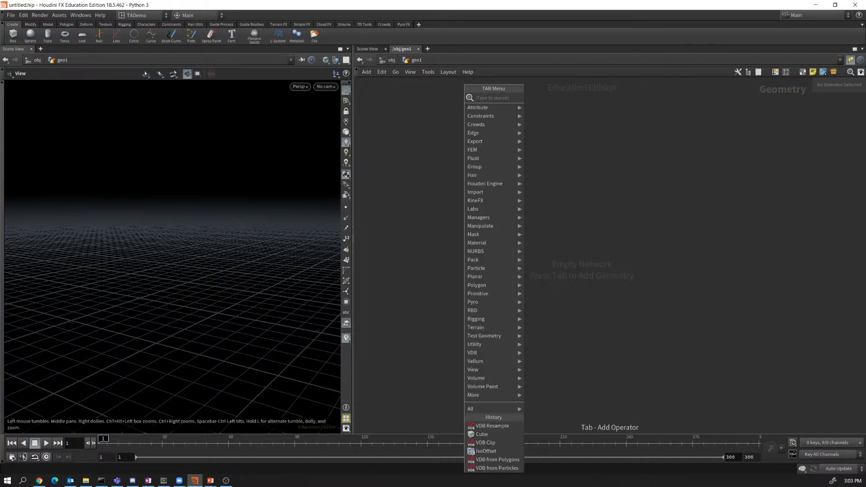
type("rub")
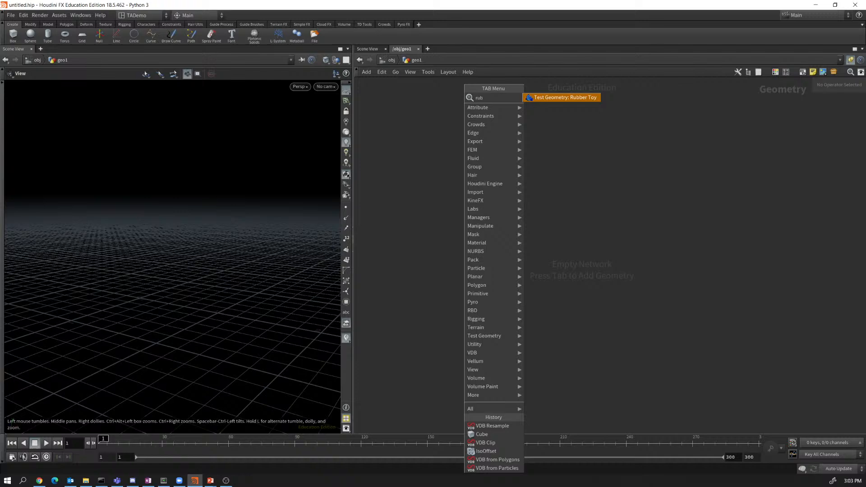
key("Return")
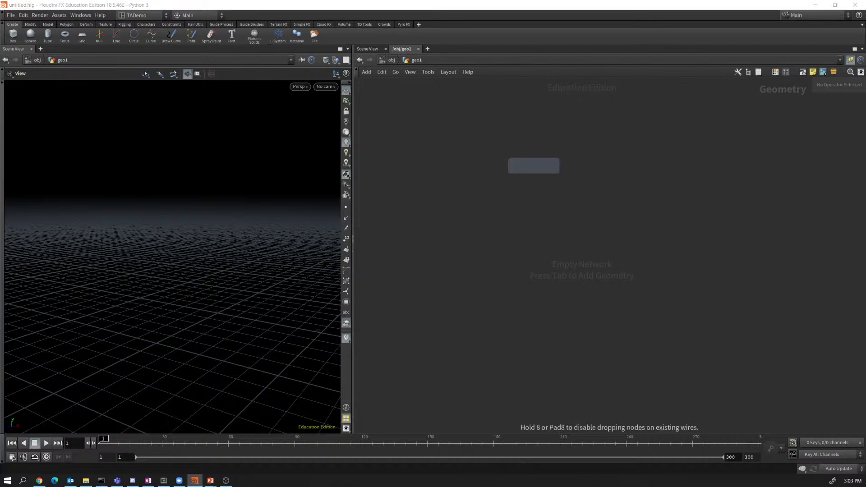
left_click(534, 166)
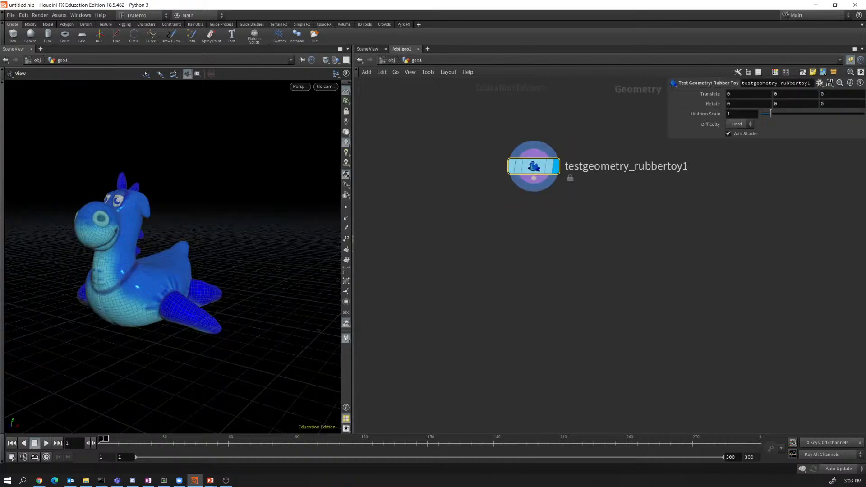
Wire a new Transform node below the rubber toy's output.
scroll(262, 321, "down", 6)
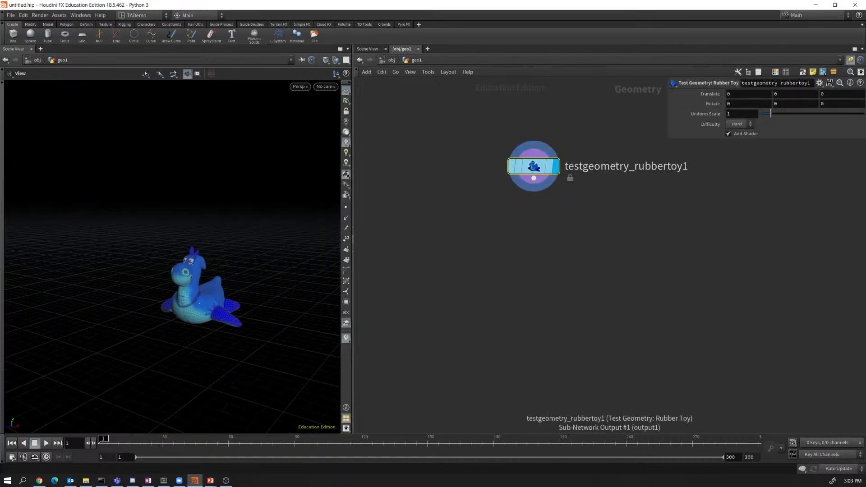
left_click_drag(534, 178, 543, 231)
key("Tab")
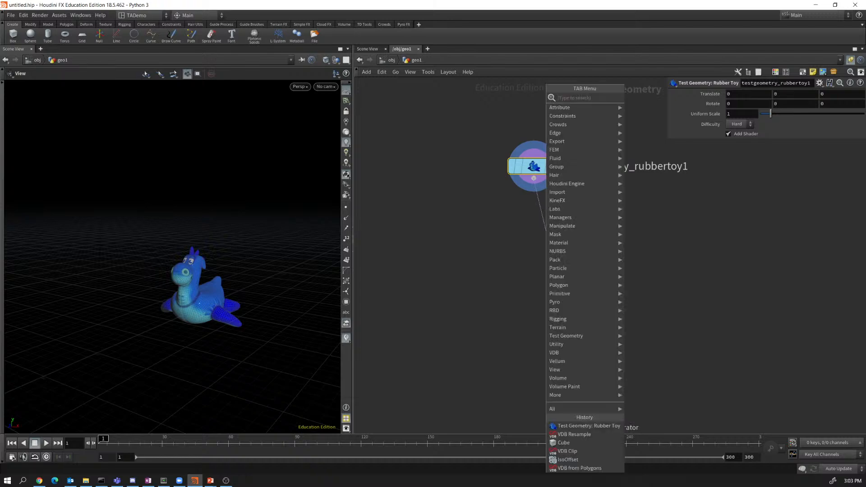
type("trans")
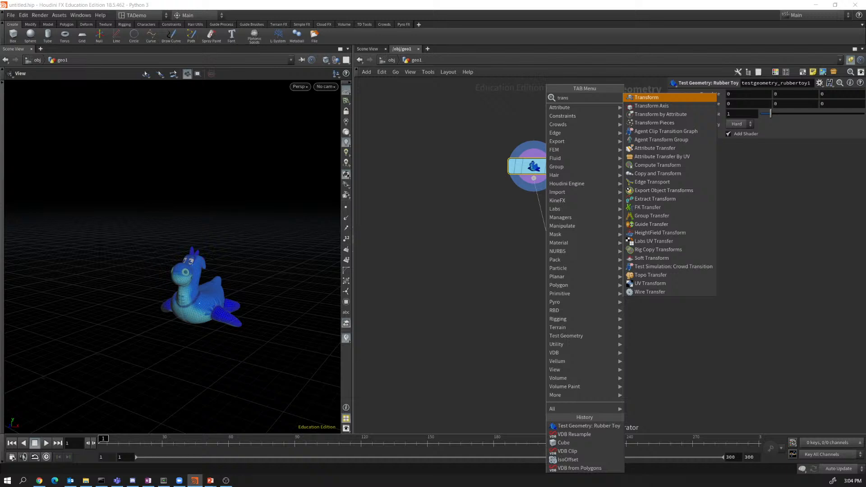
key("Return")
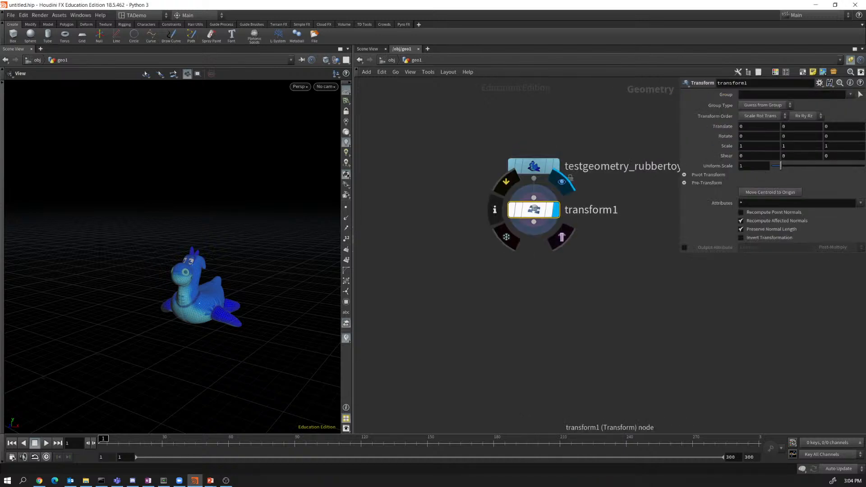
Display transform1, set its Uniform Scale to 10, and frame the enlarged toy.
left_click(556, 209)
left_click(741, 166)
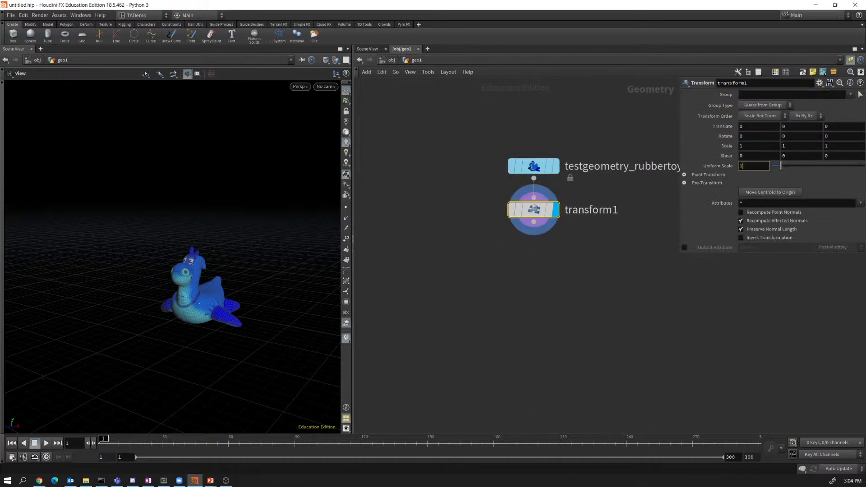
type("0")
key("Return")
key("f")
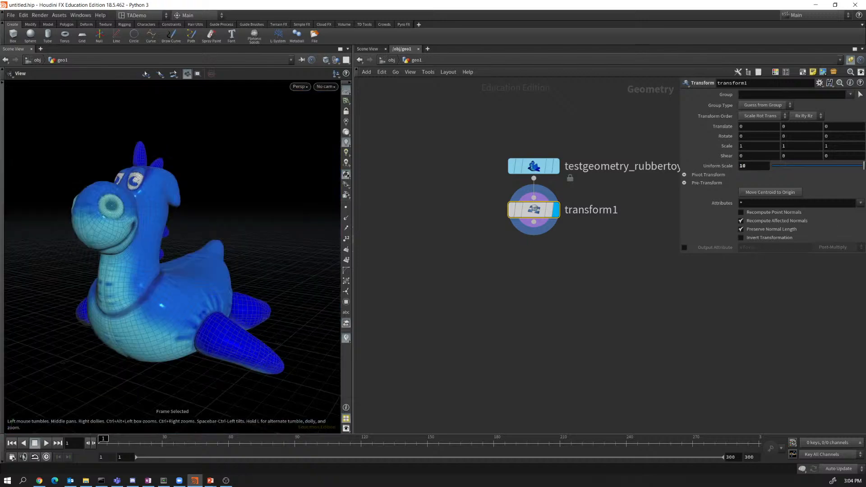
scroll(202, 293, "down", 5)
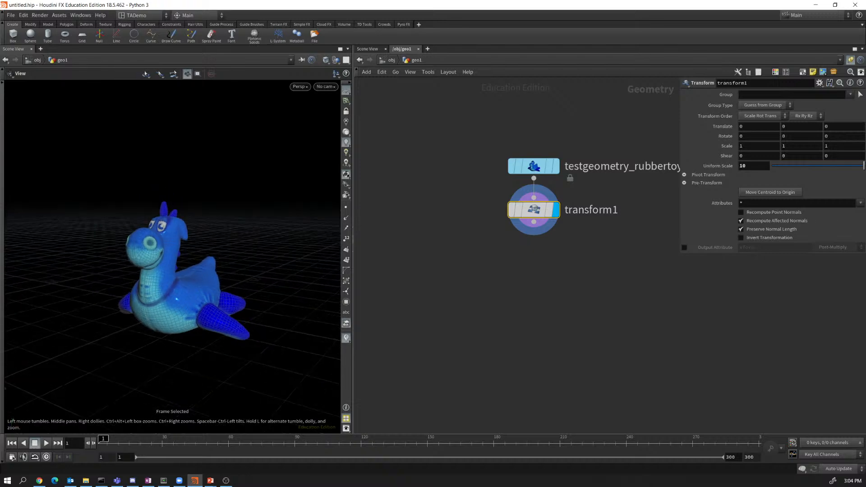
left_click_drag(203, 293, 225, 315)
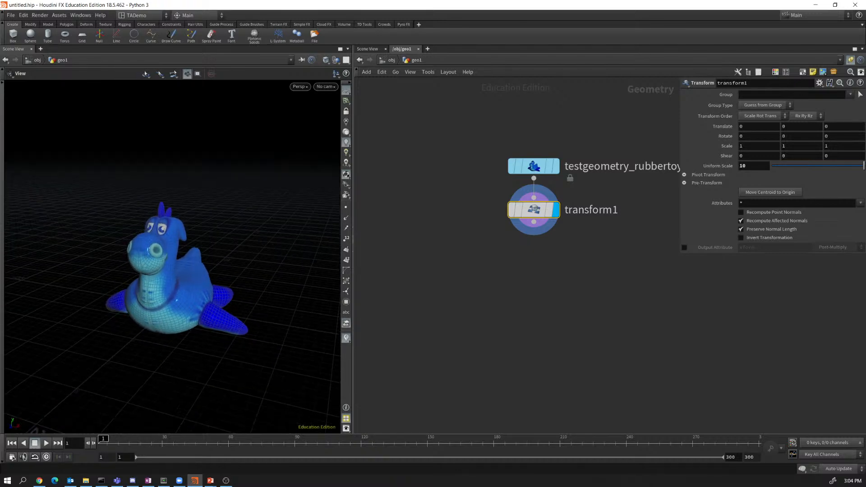
left_click_drag(533, 222, 574, 264)
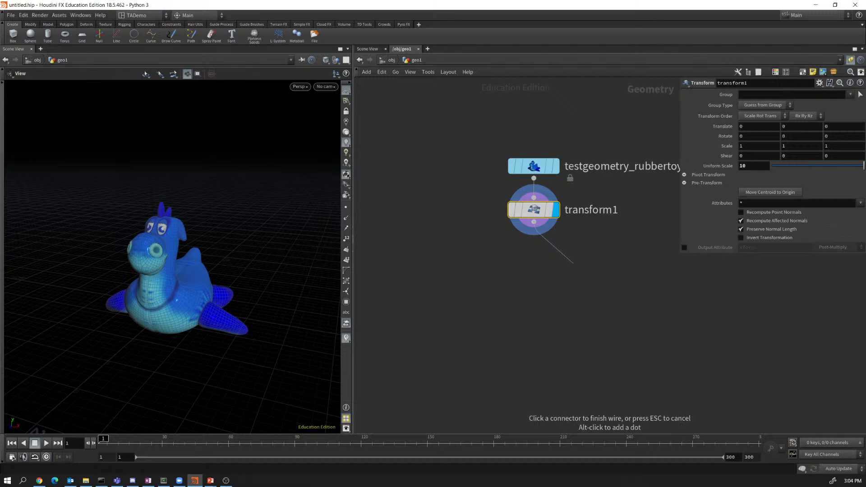
Add an IsoOffset node below transform1 and display its fog volume.
key("Tab")
type("iso")
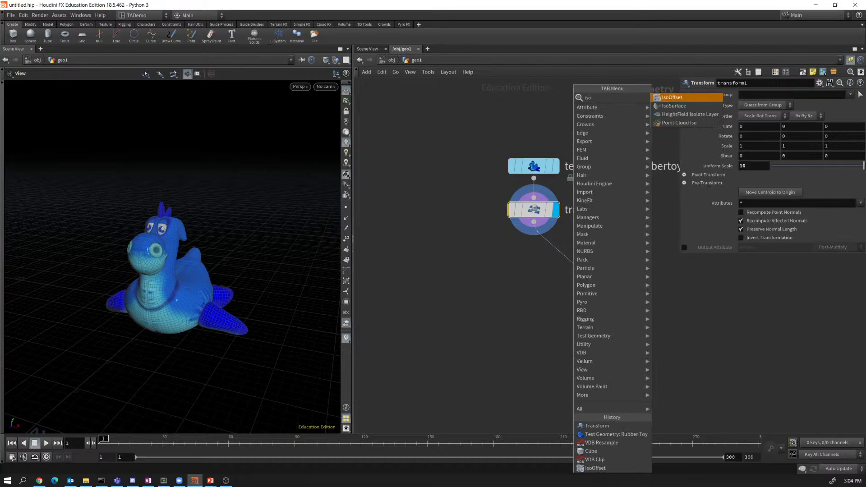
key("Return")
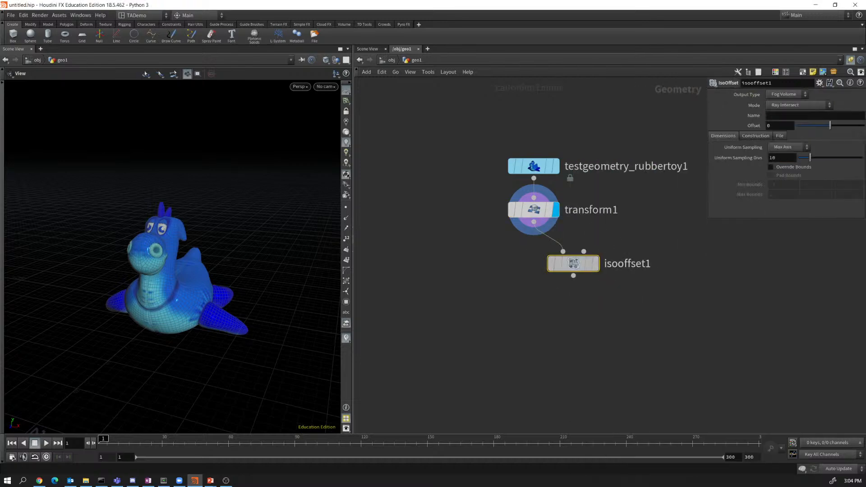
left_click(584, 264)
left_click(606, 265)
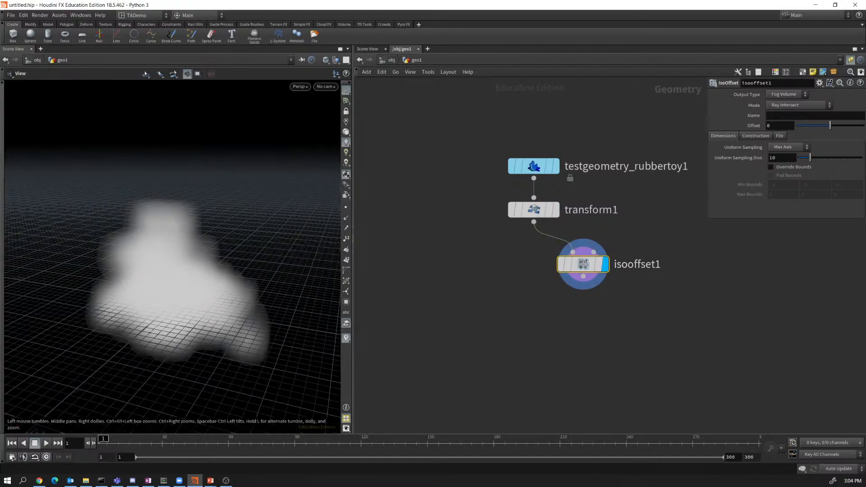
left_click_drag(181, 280, 203, 289)
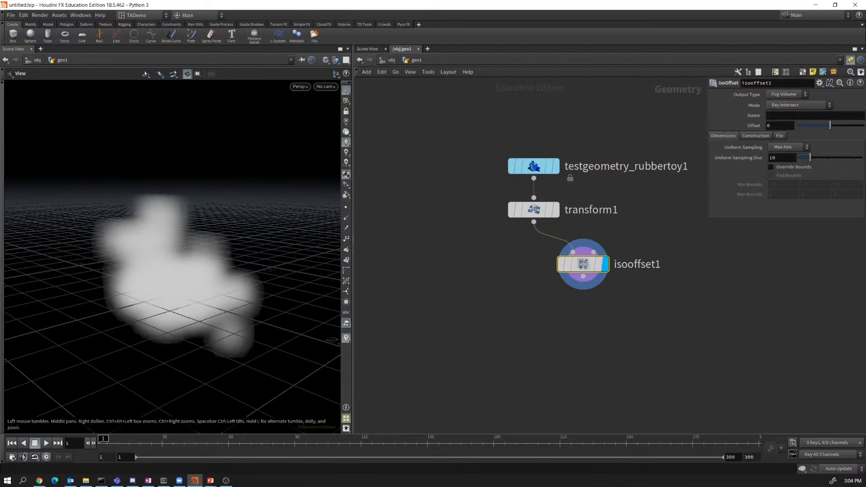
Check isooffset1's node info and raise Uniform Sampling Divs from 10 to 50.
mouse_move(583, 264)
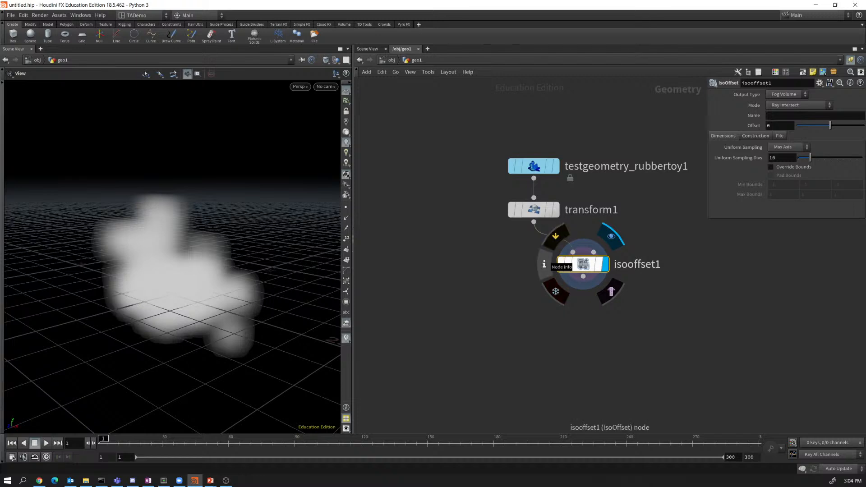
left_click(544, 264)
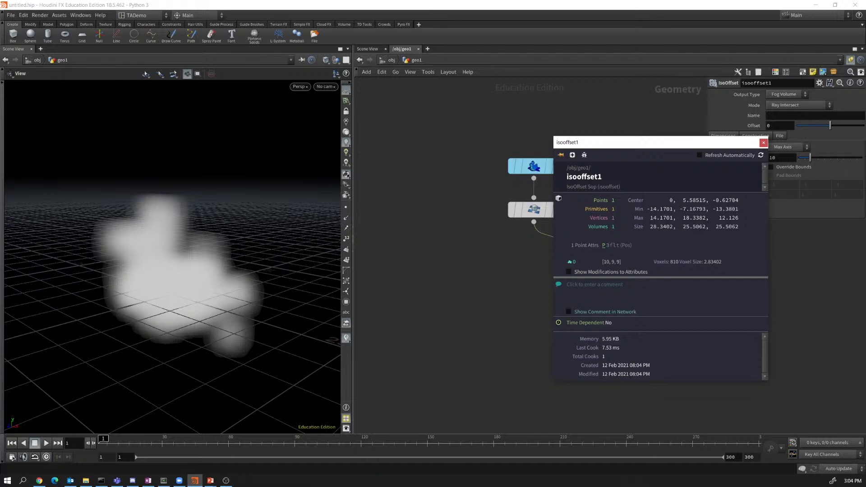
left_click_drag(676, 142, 490, 145)
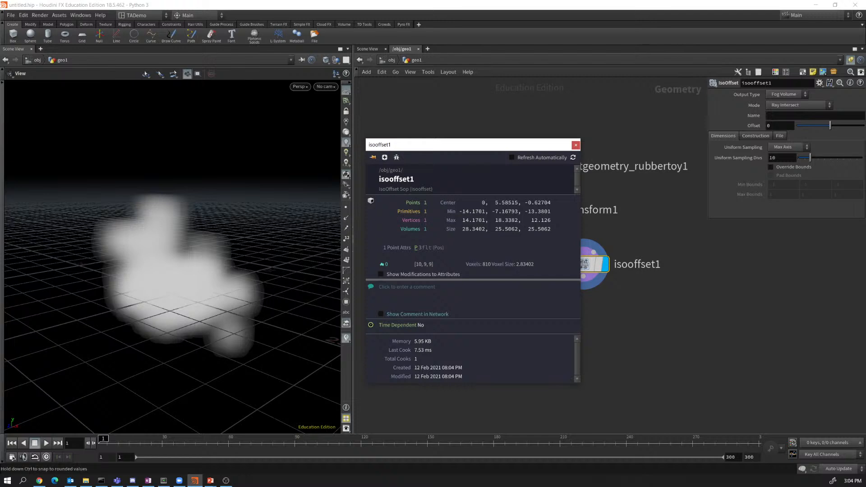
left_click_drag(811, 158, 863, 158)
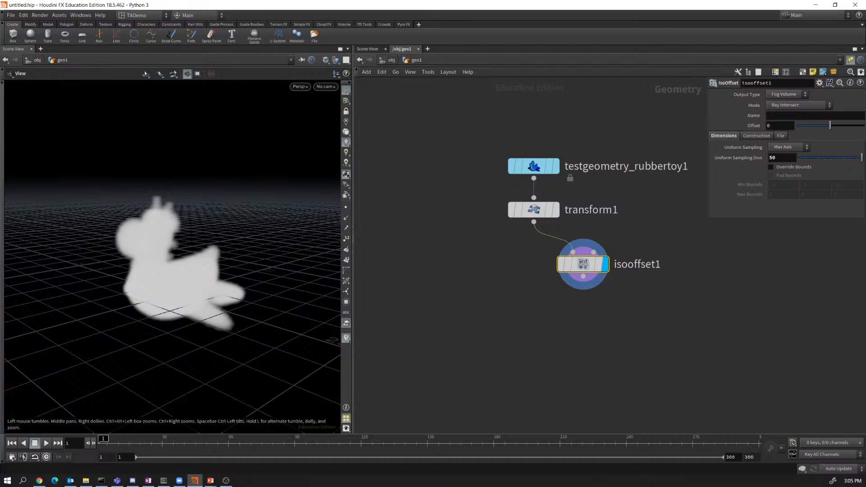
left_click_drag(198, 270, 158, 258)
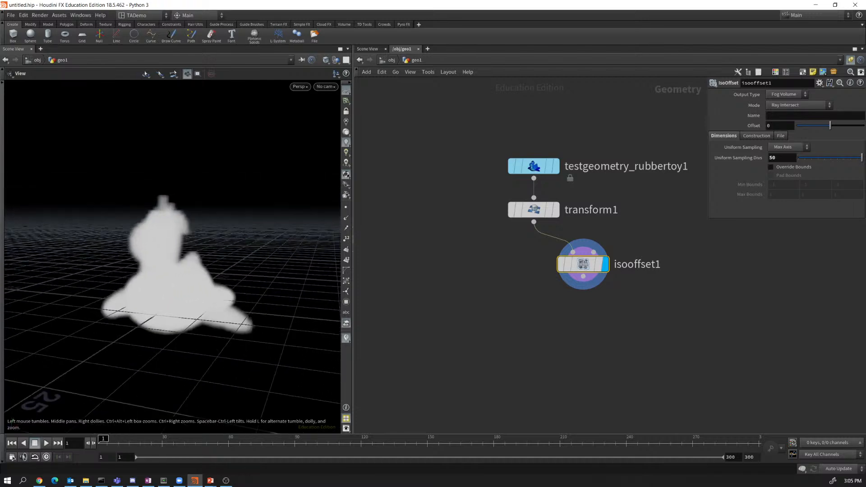
mouse_move(568, 264)
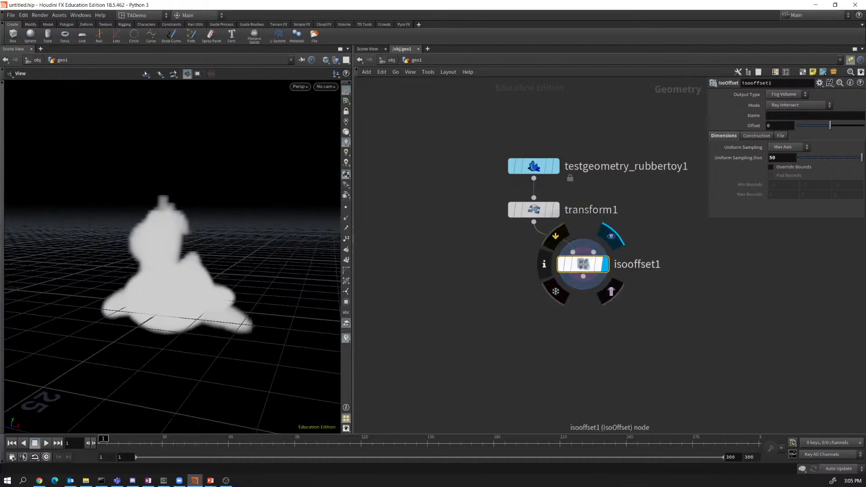
left_click(544, 264)
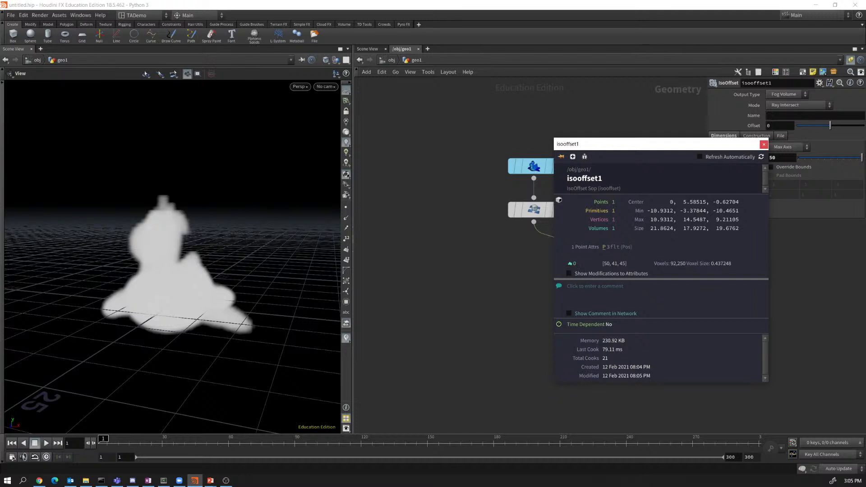
left_click(764, 144)
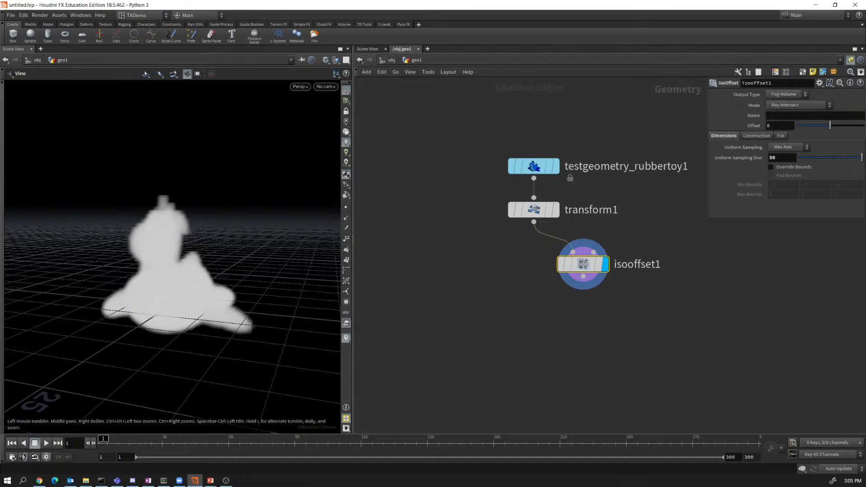
Switch isooffset1's output to SDF Volume and move the node right of transform1.
left_click(787, 94)
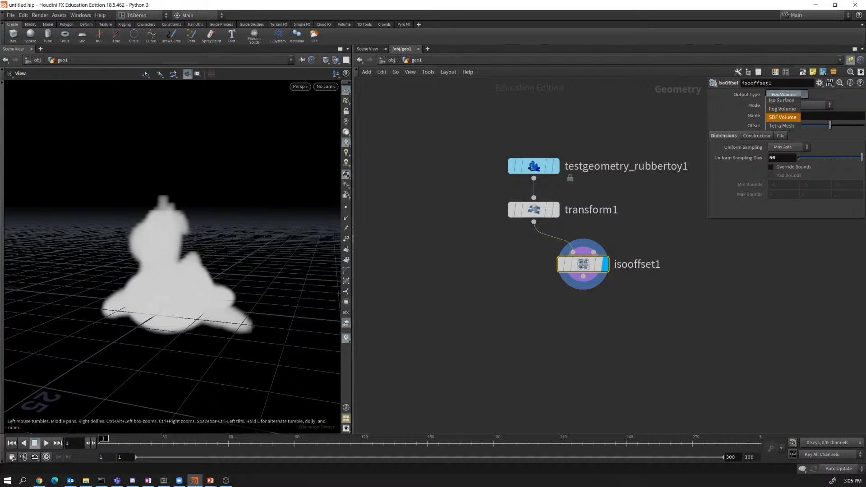
left_click(783, 117)
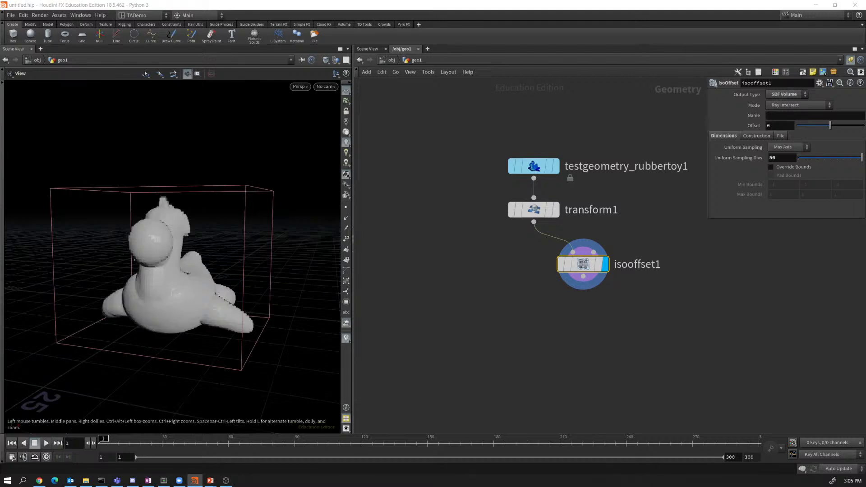
mouse_move(181, 261)
left_mouse_down()
mouse_move(106, 280)
mouse_move(118, 253)
mouse_move(136, 242)
mouse_move(230, 264)
mouse_move(188, 282)
mouse_move(118, 276)
mouse_move(180, 264)
left_mouse_up()
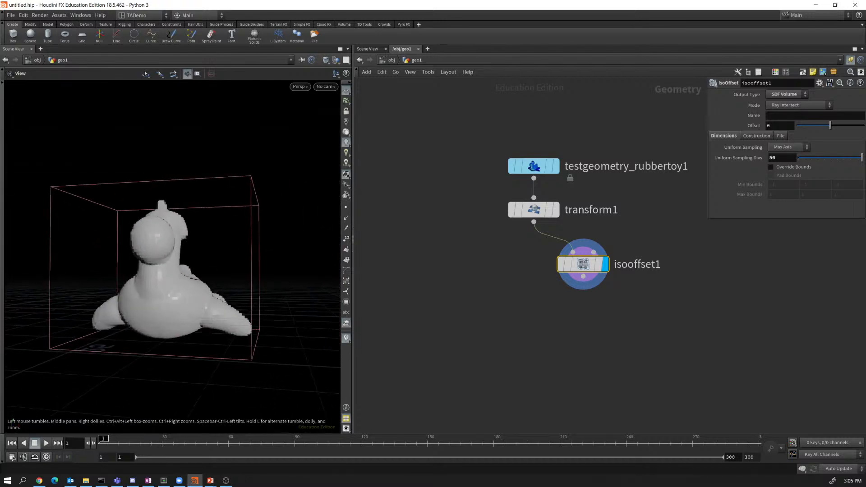
left_click_drag(584, 264, 635, 255)
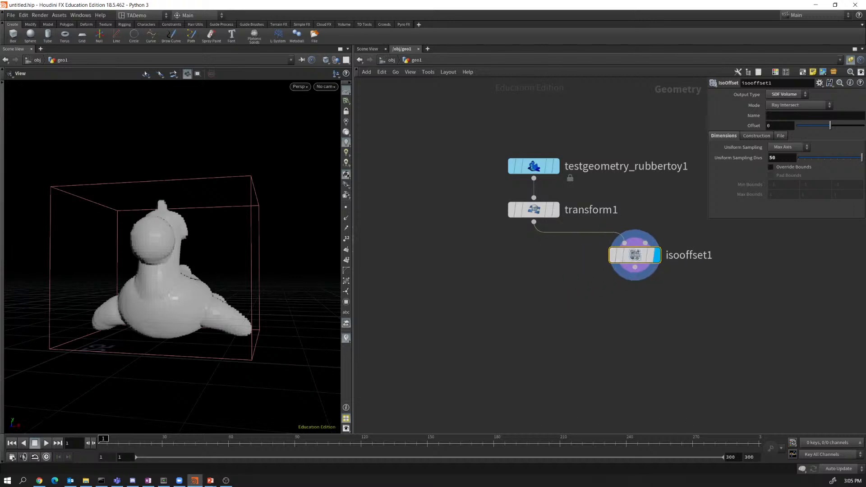
left_click_drag(533, 222, 489, 271)
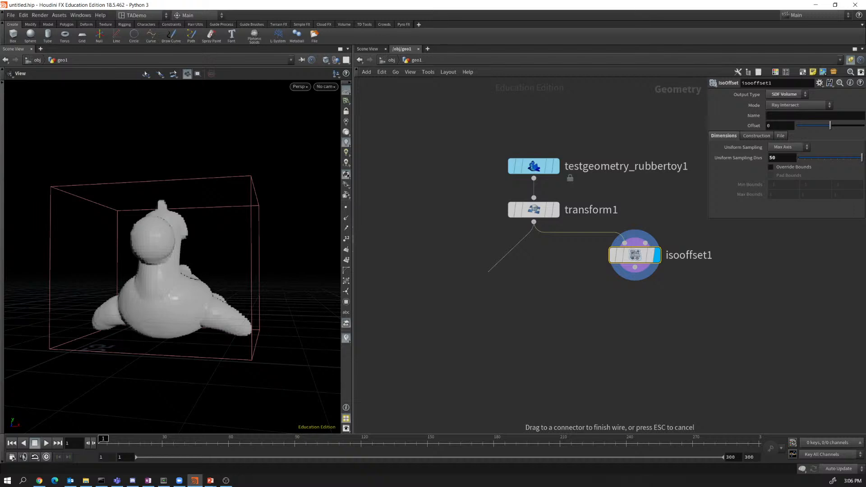
Branch a VDB from Polygons node off transform1, display it, and inspect its voxel info.
key("Tab")
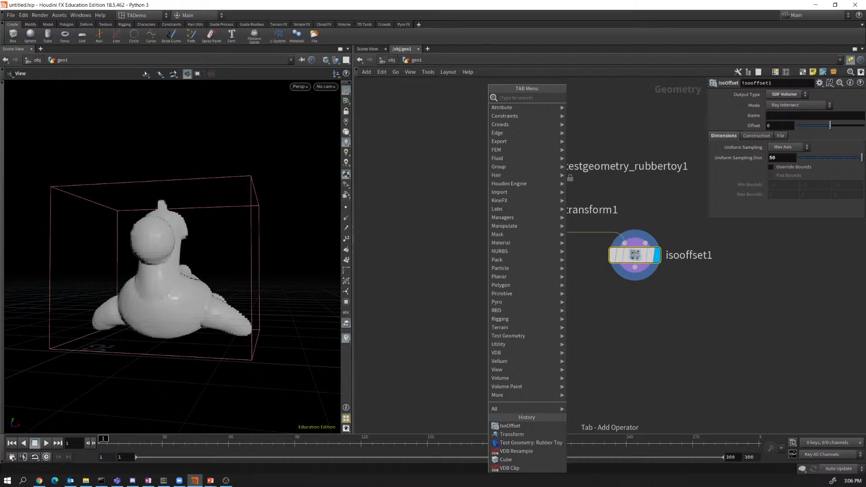
type("vd")
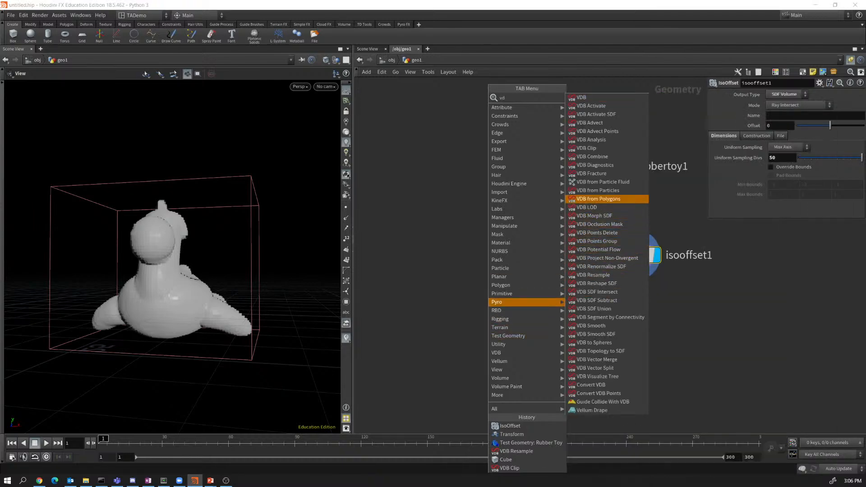
left_click(595, 199)
left_click(511, 272)
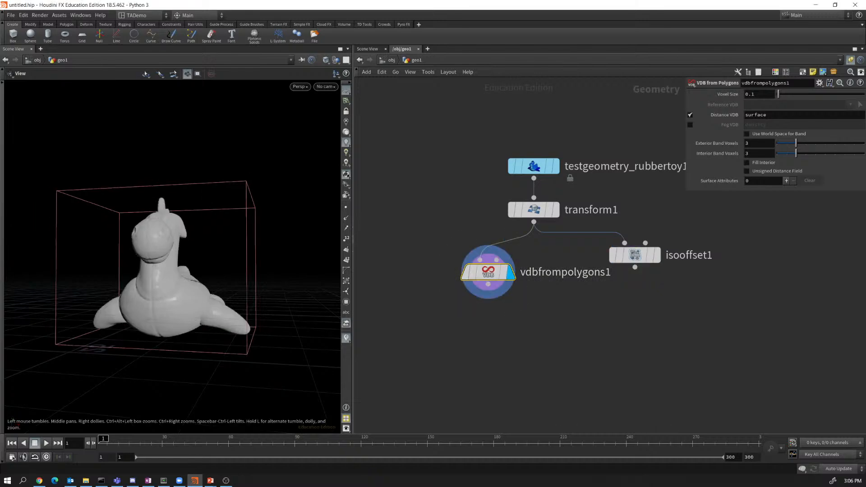
left_click_drag(212, 253, 158, 252)
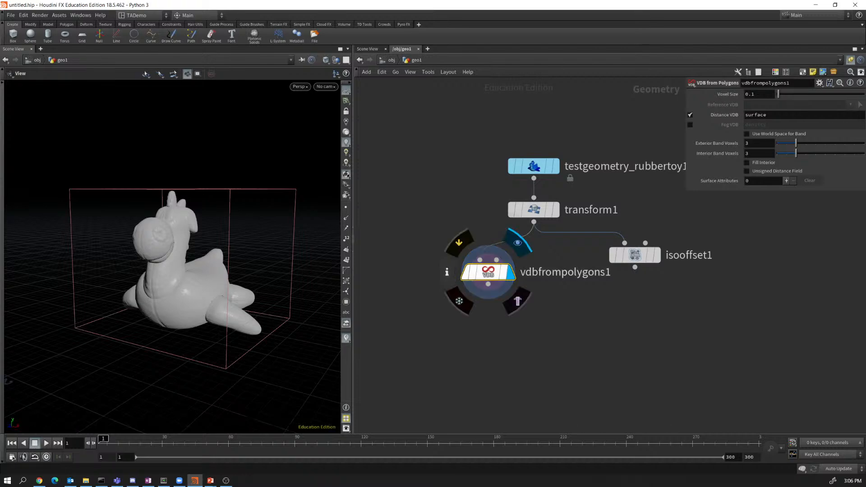
left_click(446, 272)
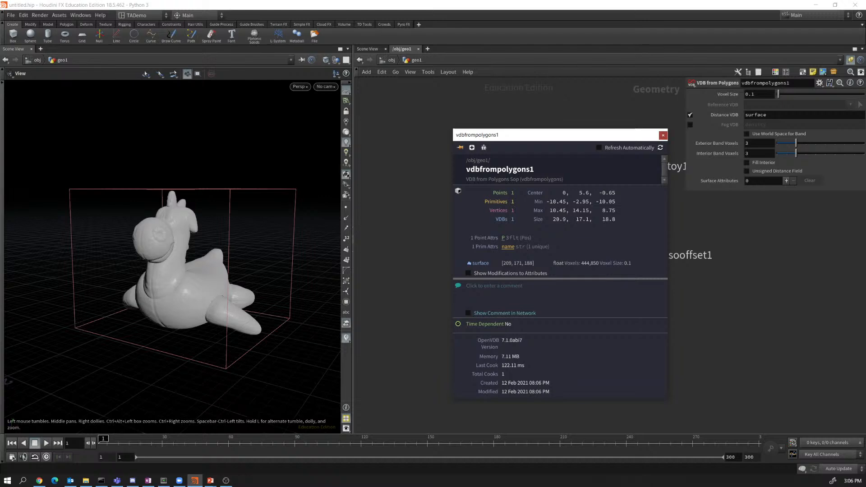
left_click(663, 136)
key("alt+Tab")
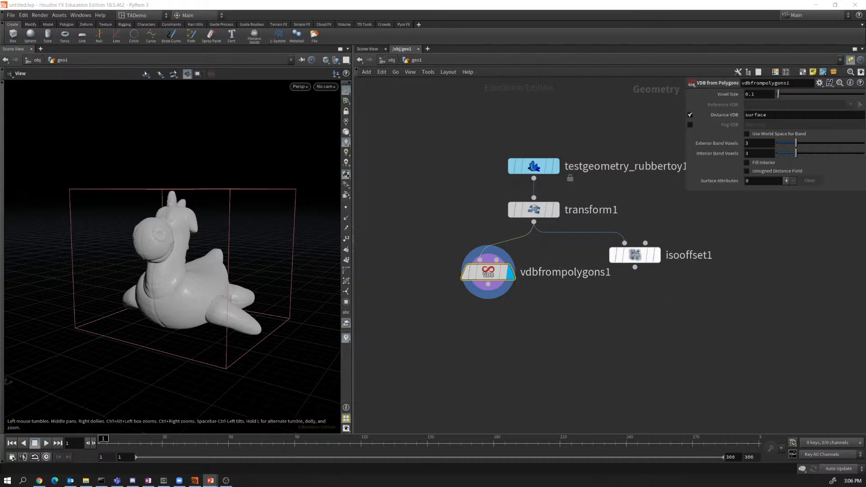
Preview isooffset1, set it as a template, then redisplay vdbfrompolygons1.
mouse_move(635, 256)
left_click(663, 227)
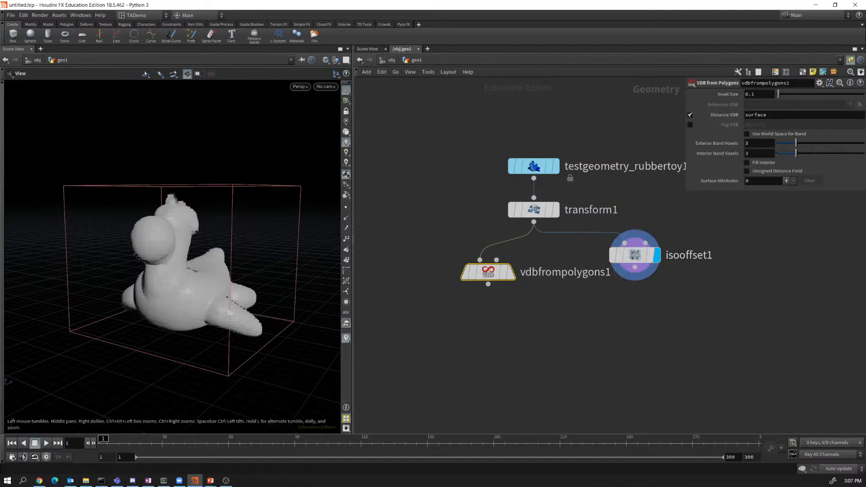
mouse_move(635, 255)
left_click(663, 283)
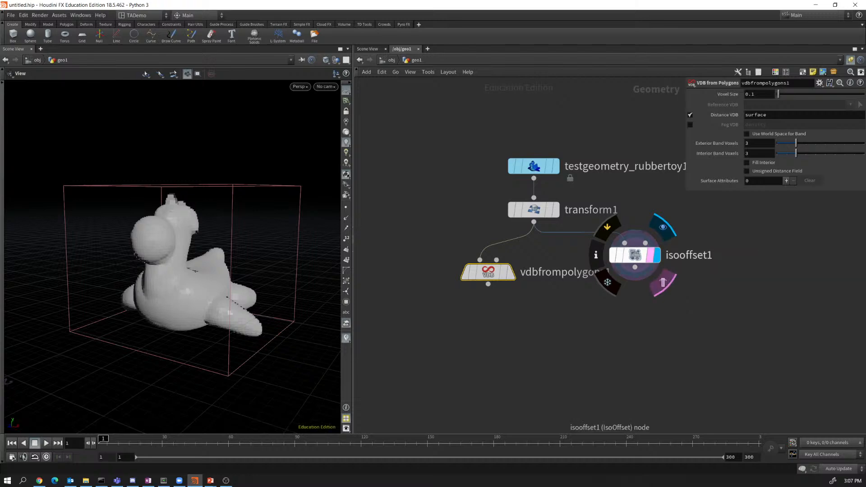
mouse_move(496, 272)
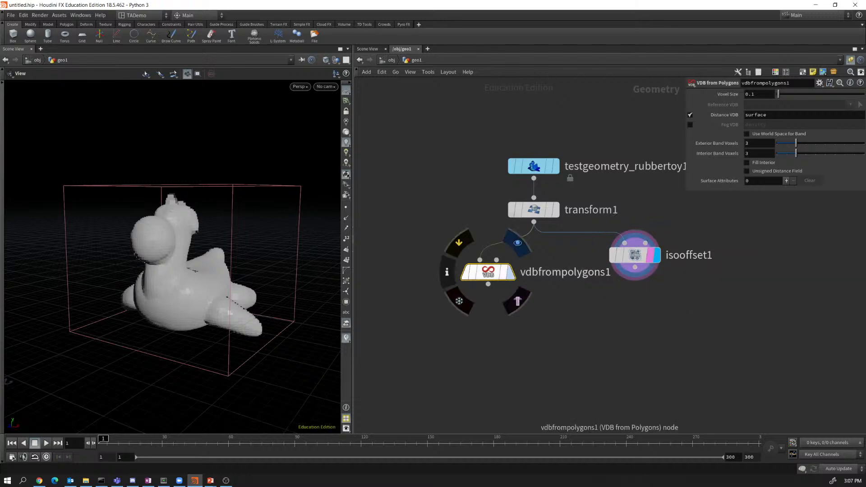
left_click(519, 245)
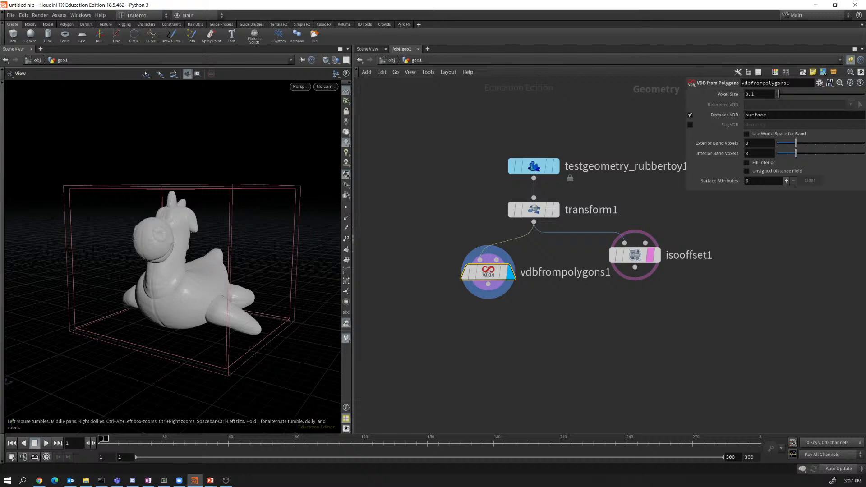
Switch the viewport to Hidden Line Ghost and orbit around the voxel wireframe toy.
left_click(326, 60)
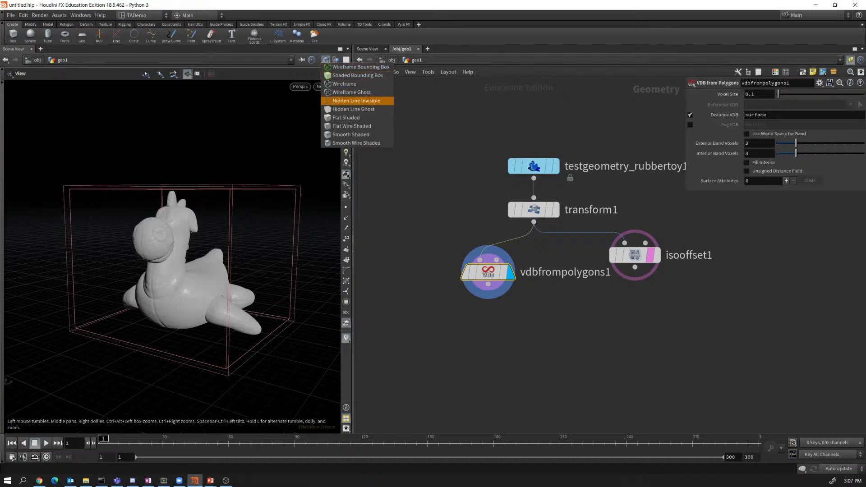
left_click(353, 109)
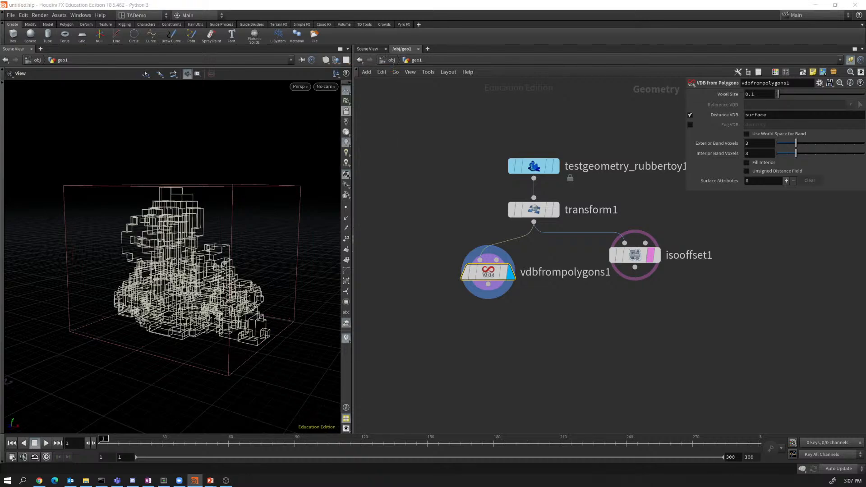
left_click_drag(212, 253, 173, 270)
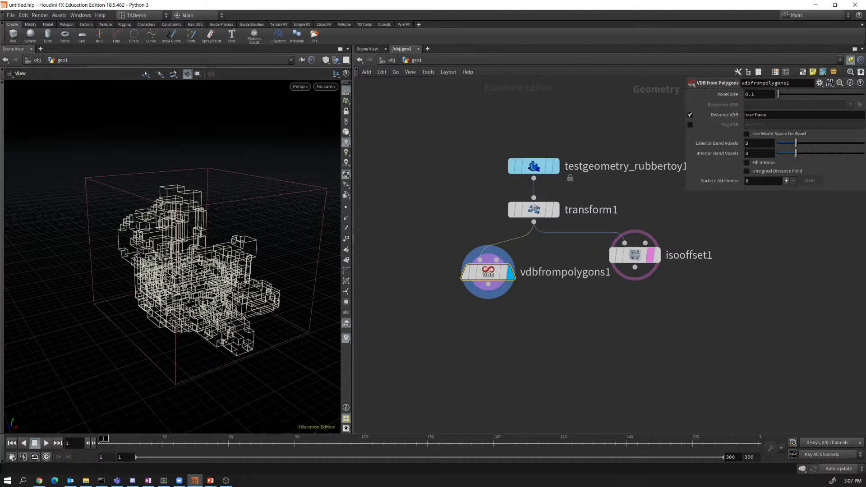
left_click_drag(173, 271, 222, 255)
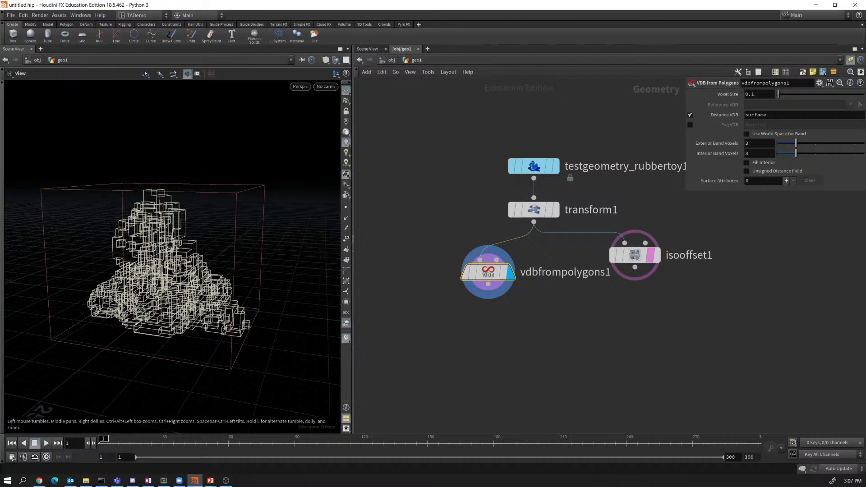
left_click_drag(208, 253, 131, 289)
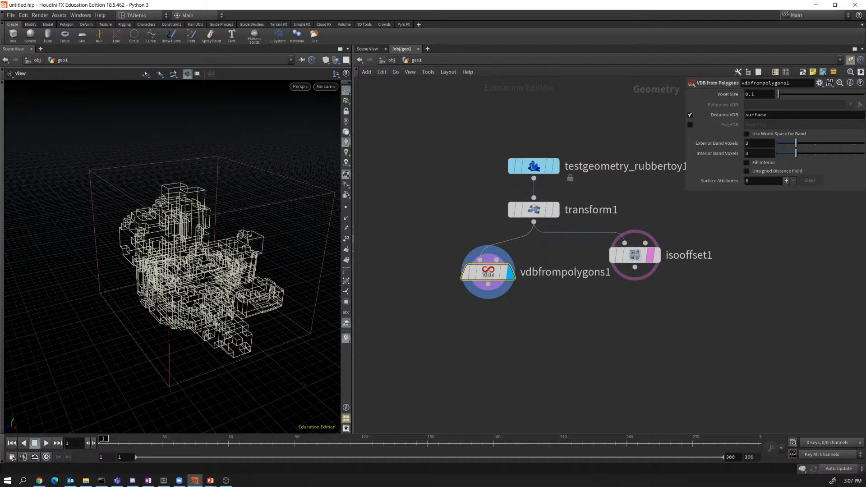
left_click_drag(163, 280, 222, 239)
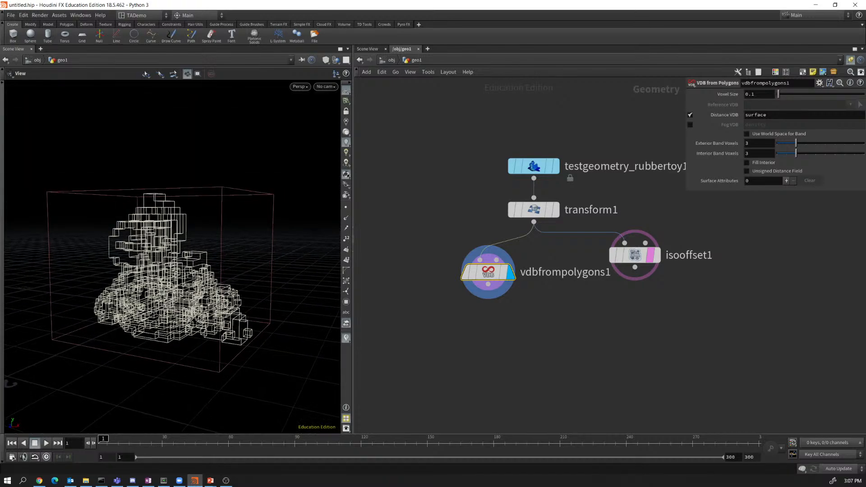
key("alt+Tab")
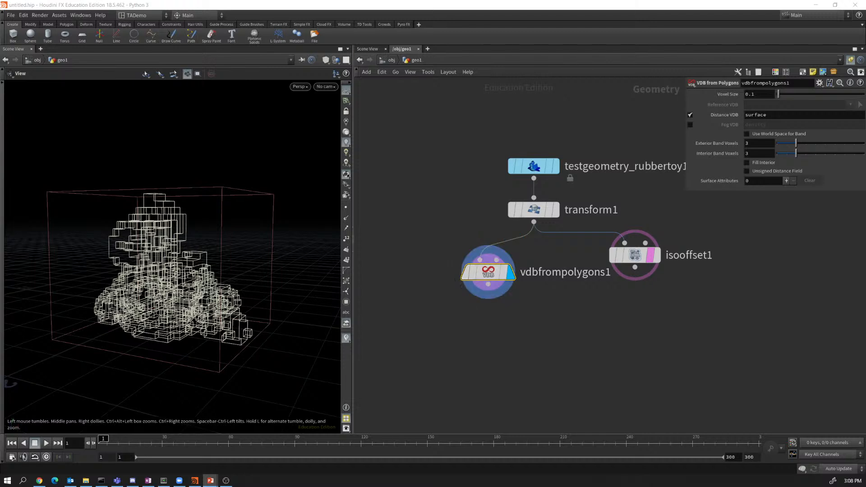
left_click(325, 59)
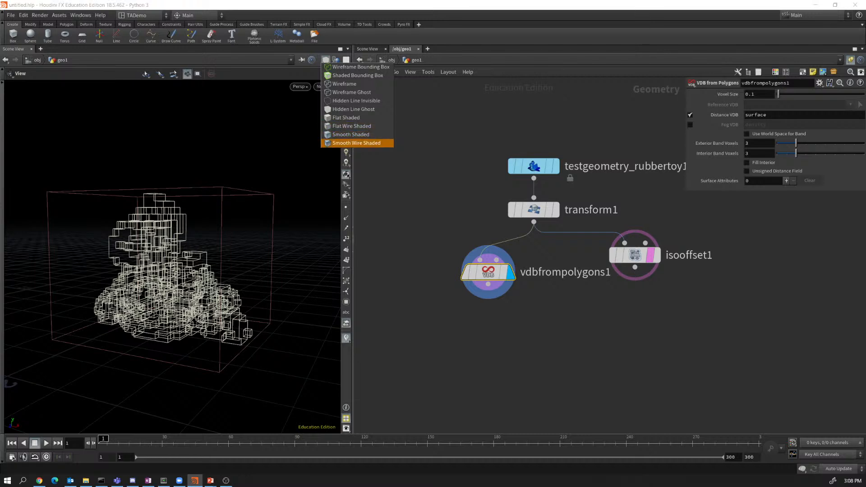
Return to Smooth Shaded, preview the Fog VDB output, then restore Distance VDB only.
left_click(350, 134)
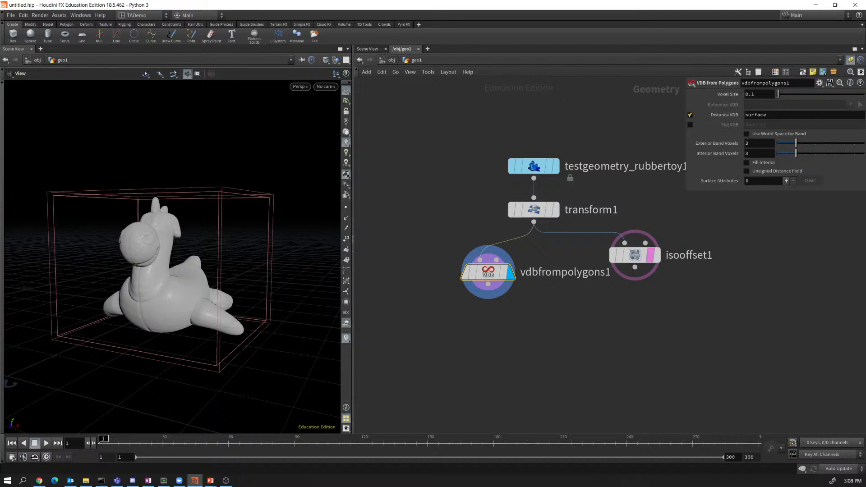
left_click(690, 114)
left_click(690, 124)
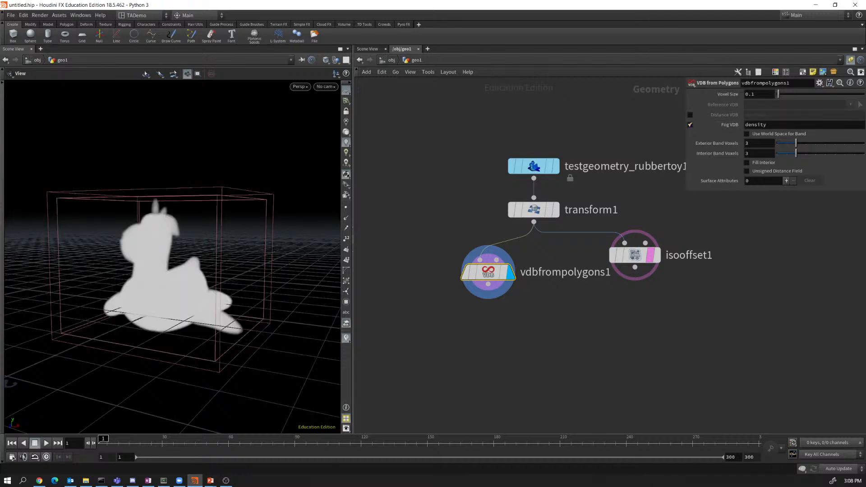
mouse_move(171, 261)
left_mouse_down()
mouse_move(212, 264)
mouse_move(167, 280)
mouse_move(214, 271)
mouse_move(152, 284)
mouse_move(158, 255)
mouse_move(192, 258)
mouse_move(178, 258)
left_mouse_up()
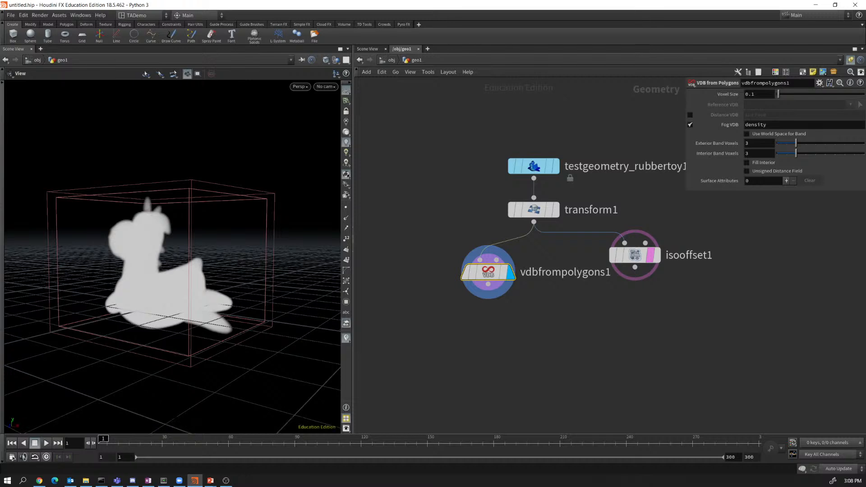
left_click(690, 115)
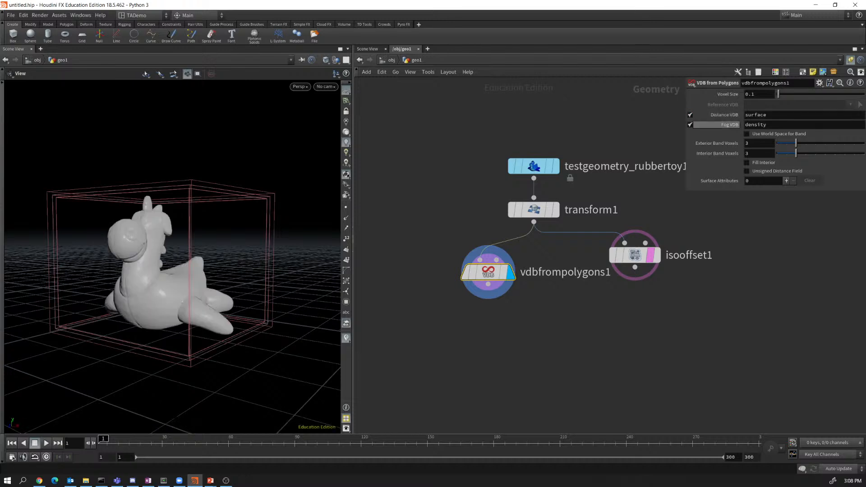
left_click(691, 124)
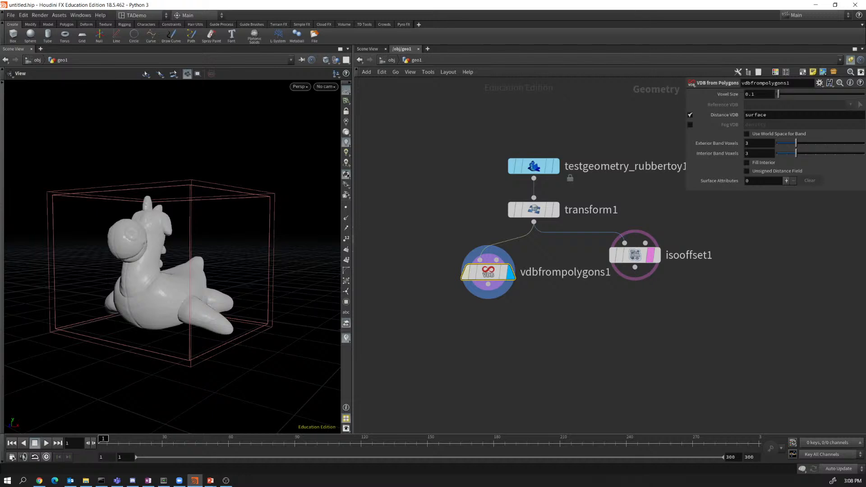
Drag vdbfrompolygons1 further left in the network.
mouse_move(488, 272)
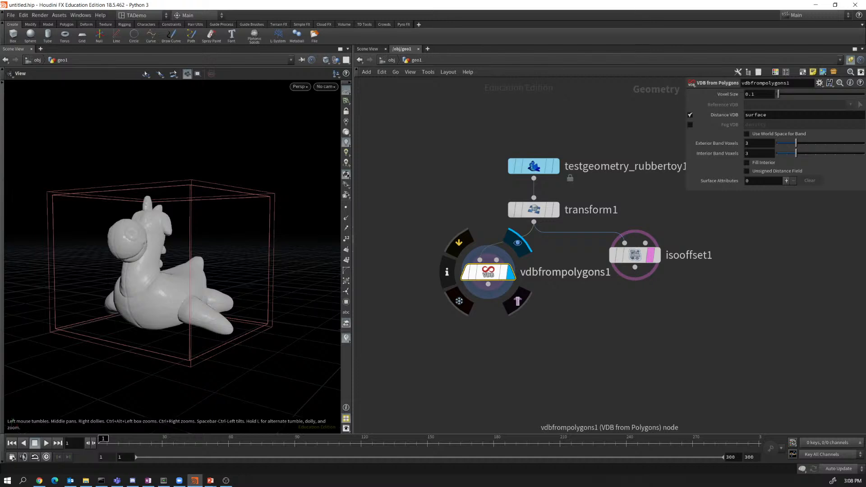
left_click_drag(488, 272, 452, 269)
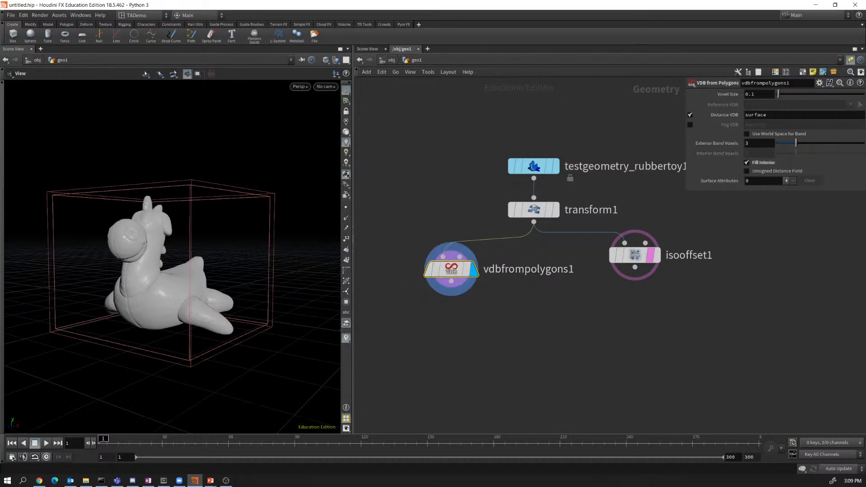
Toggle Fill Interior and check vdbfrompolygons1's voxel count in its node info.
left_click(747, 162)
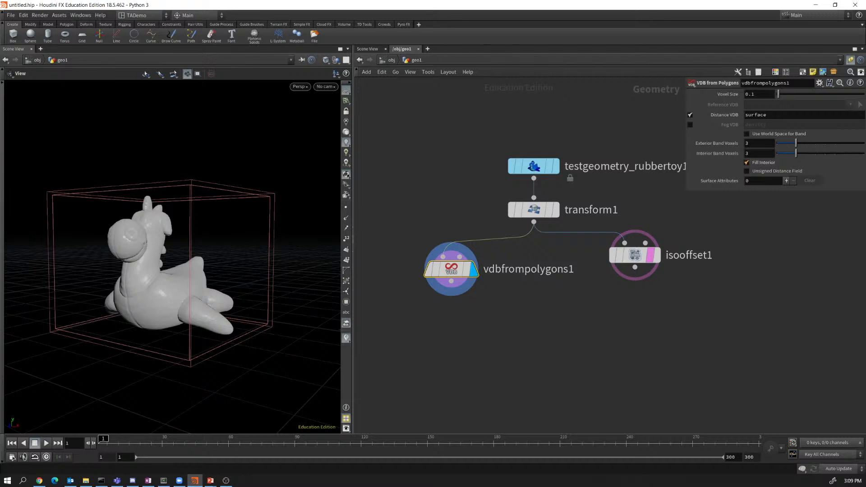
mouse_move(451, 270)
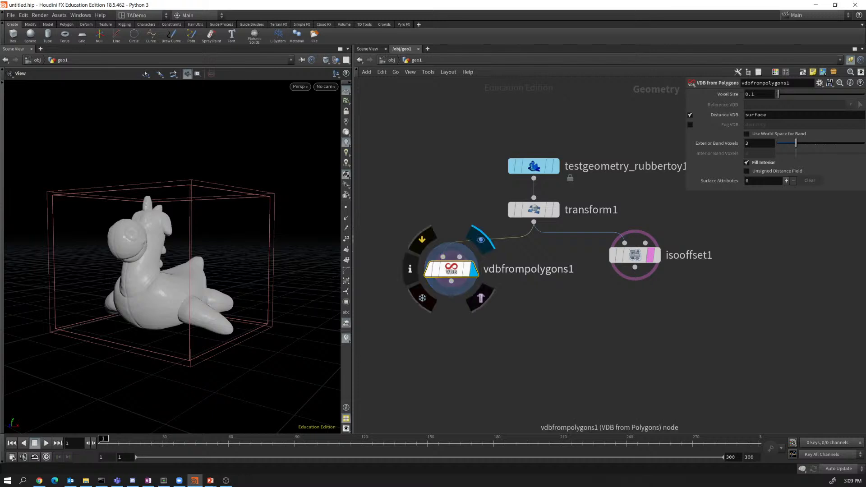
left_click(410, 269)
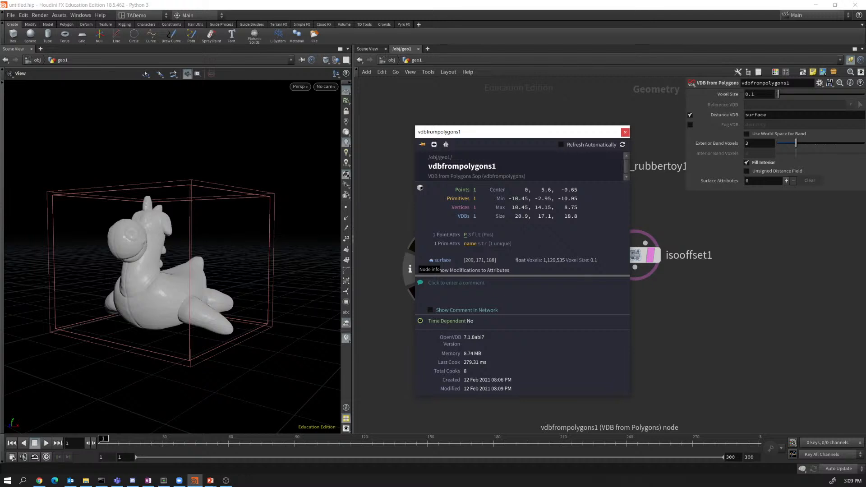
left_click(626, 132)
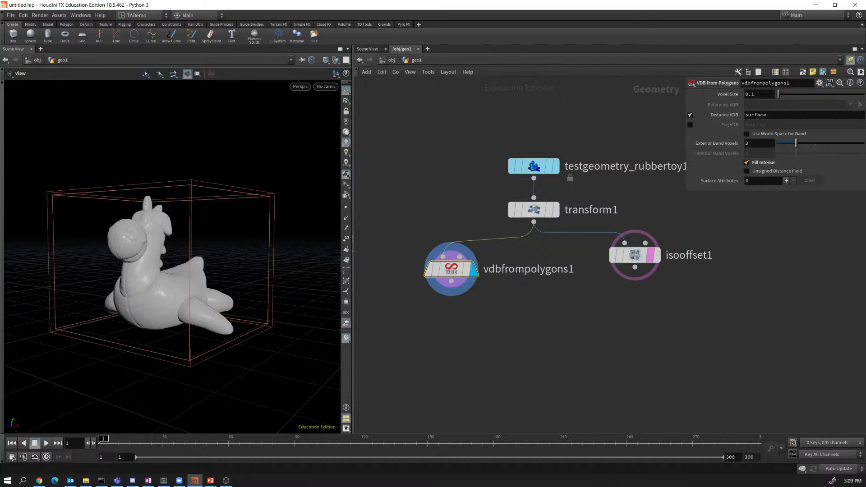
left_click(747, 162)
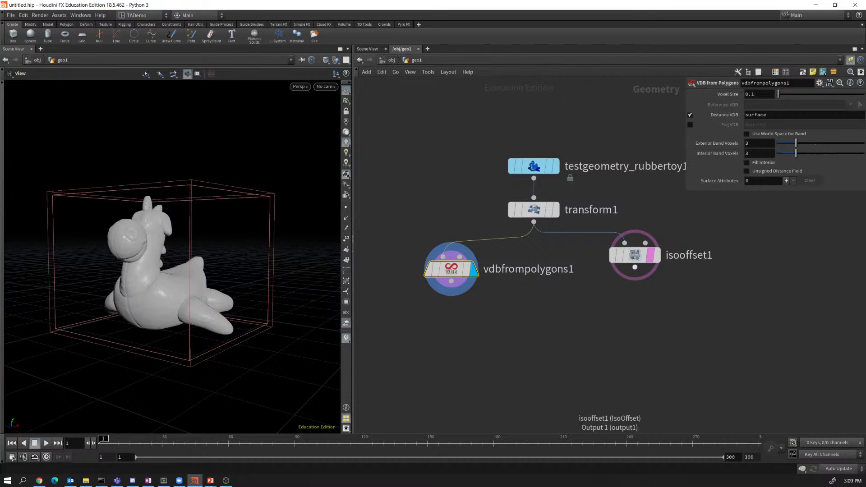
Try different Exterior and Interior Band Voxels values, leaving Interior Band Voxels at 3.
mouse_move(635, 266)
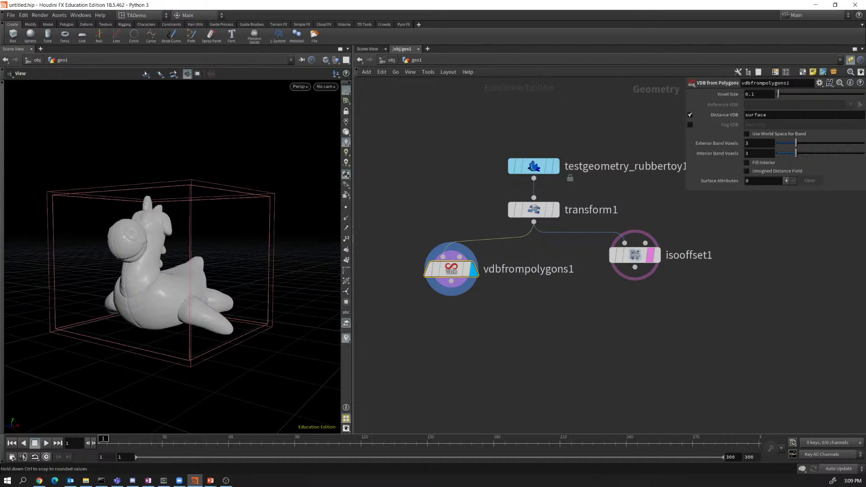
mouse_move(796, 143)
left_mouse_down()
mouse_move(864, 143)
mouse_move(796, 143)
left_mouse_up()
mouse_move(796, 154)
left_mouse_down()
mouse_move(777, 153)
mouse_move(854, 153)
mouse_move(796, 153)
left_mouse_up()
Add a VDB Clip node wired from vdbfrompolygons1 and display its result.
left_click_drag(451, 281, 463, 332)
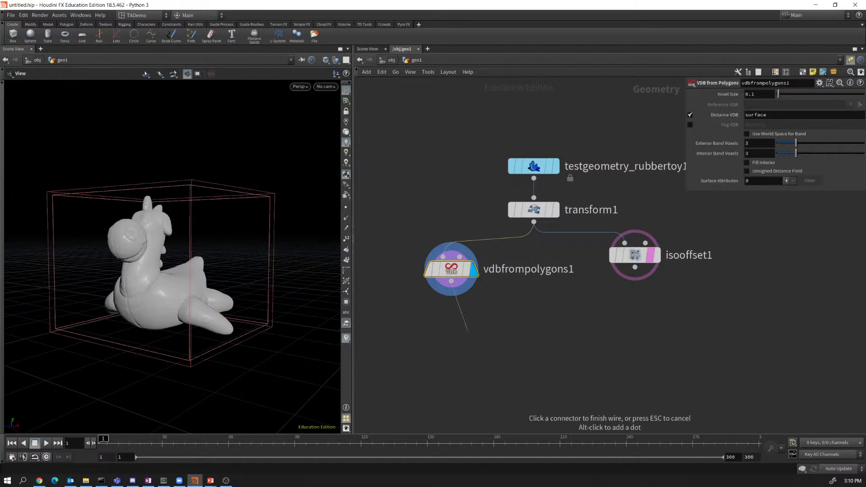
left_click(465, 334)
type("vdb")
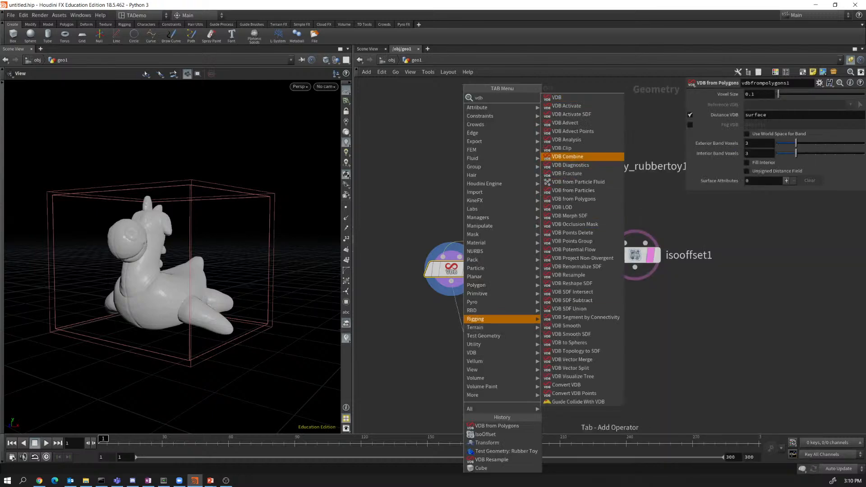
left_click(562, 148)
left_click_drag(463, 333, 489, 354)
left_click(497, 336)
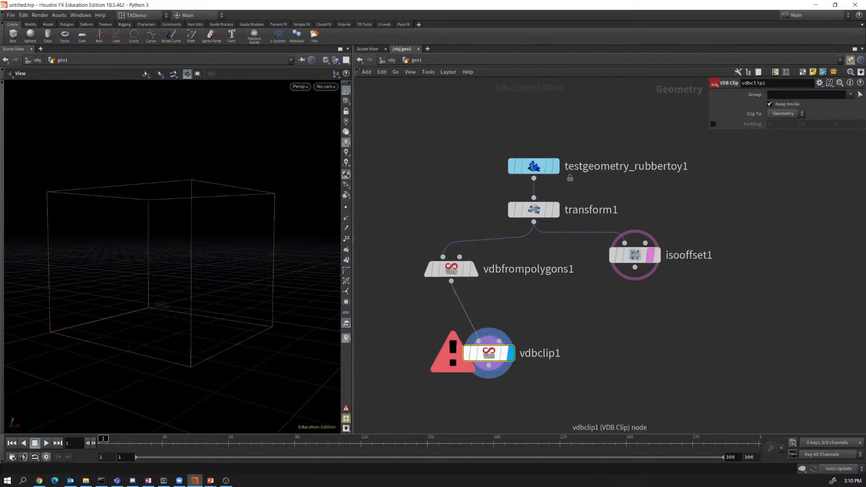
Add an unconnected box node (box1) to the network with the 'cube' search.
key("Tab")
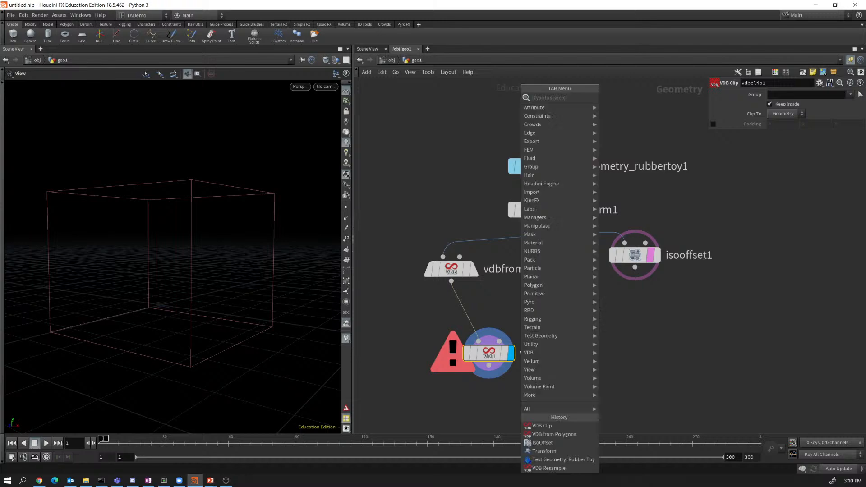
type("cube")
key("Return")
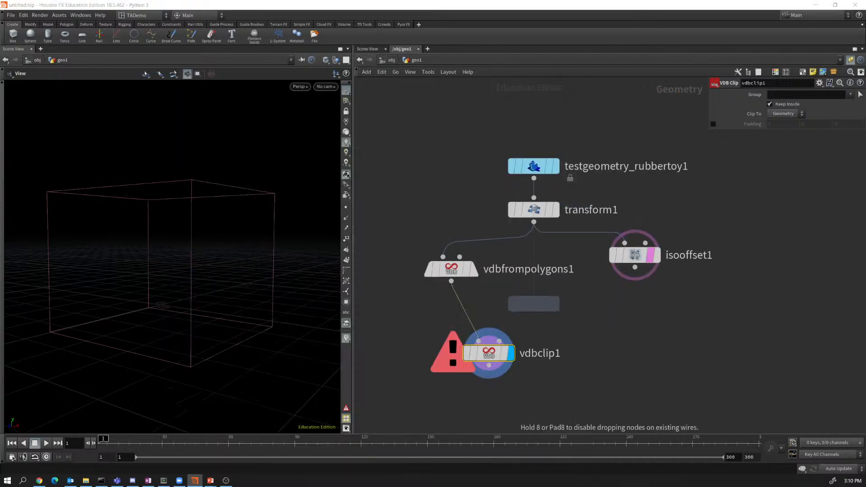
left_click(527, 295)
Set box1's uniform scale to 2.5 and wire it into vdbclip1's second input.
double_click(782, 153)
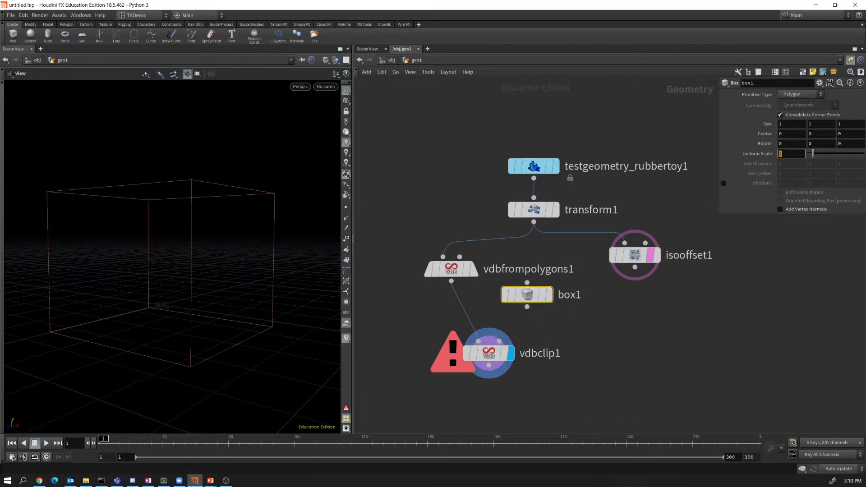
type("2.5")
key("Return")
left_click_drag(527, 307, 500, 341)
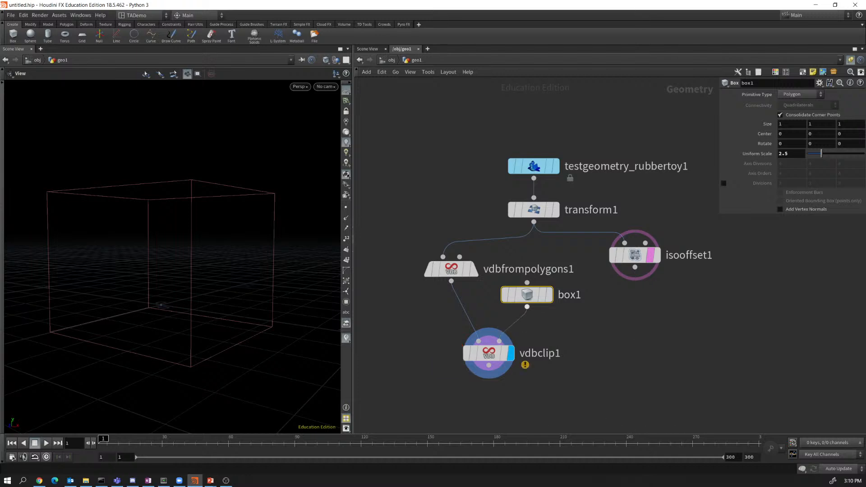
left_click(490, 353)
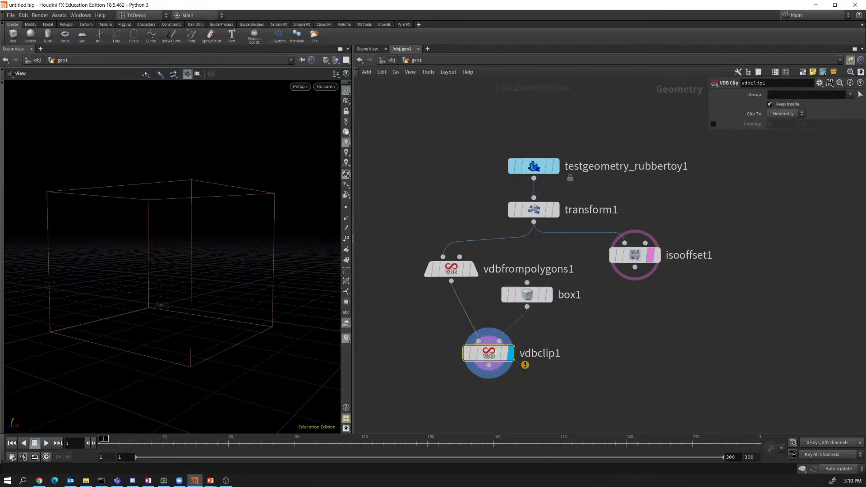
Enlarge box1 to uniform scale 10 so it encloses the toy, then display vdbclip1.
left_click(550, 295)
left_click(525, 295)
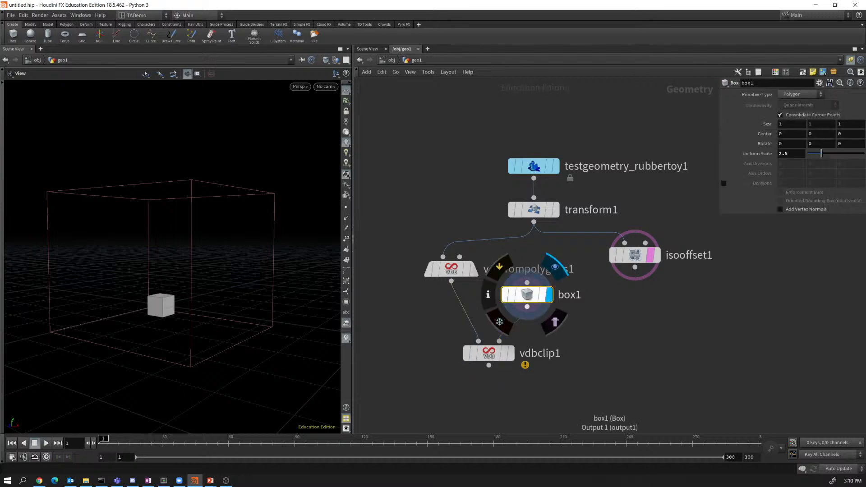
left_click_drag(822, 154, 864, 153)
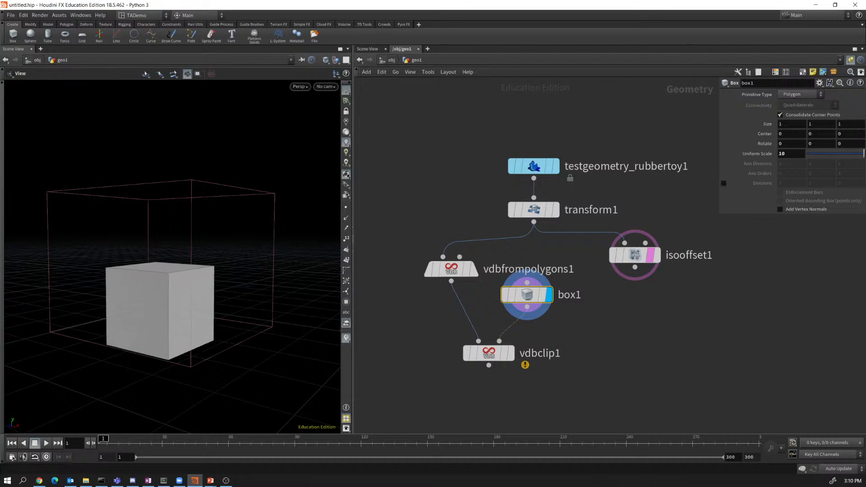
left_click(511, 354)
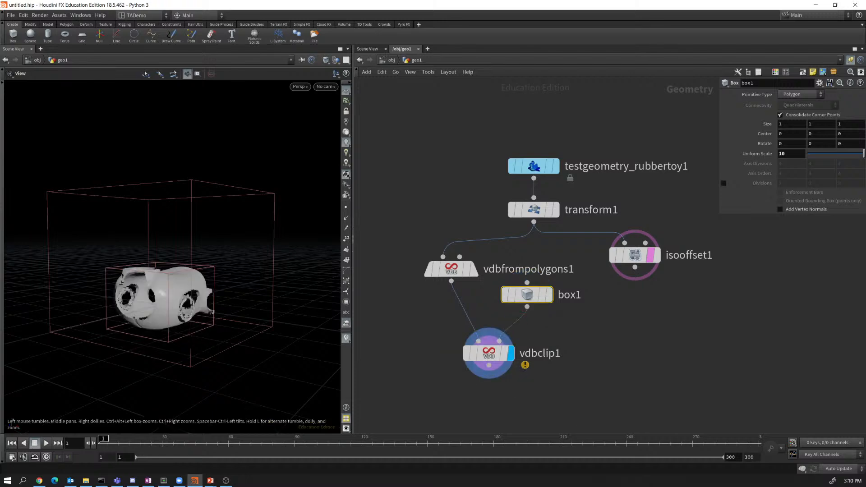
Orbit around the clipped toy to inspect its cut side.
left_click_drag(217, 280, 162, 284)
left_click_drag(163, 316, 187, 326)
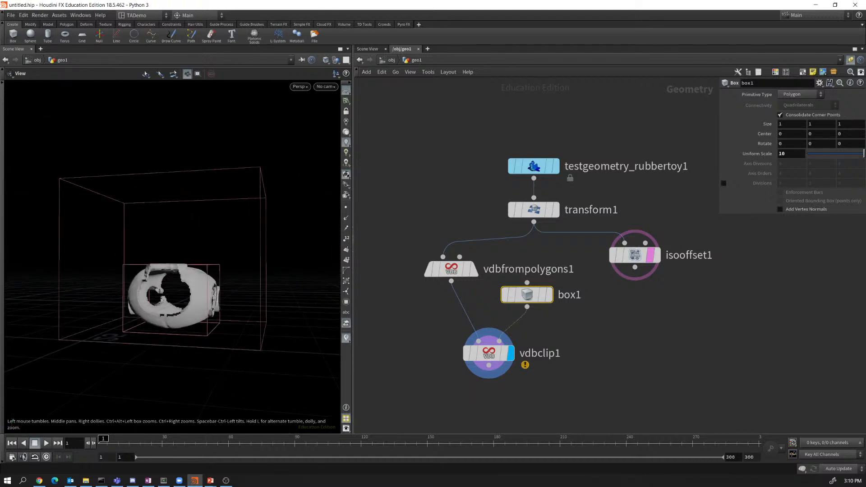
scroll(188, 325, "up", 8)
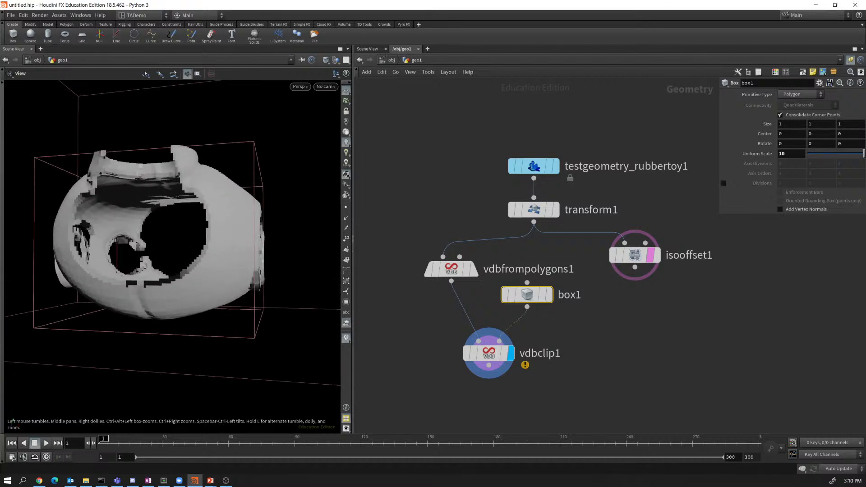
left_click_drag(135, 267, 273, 291)
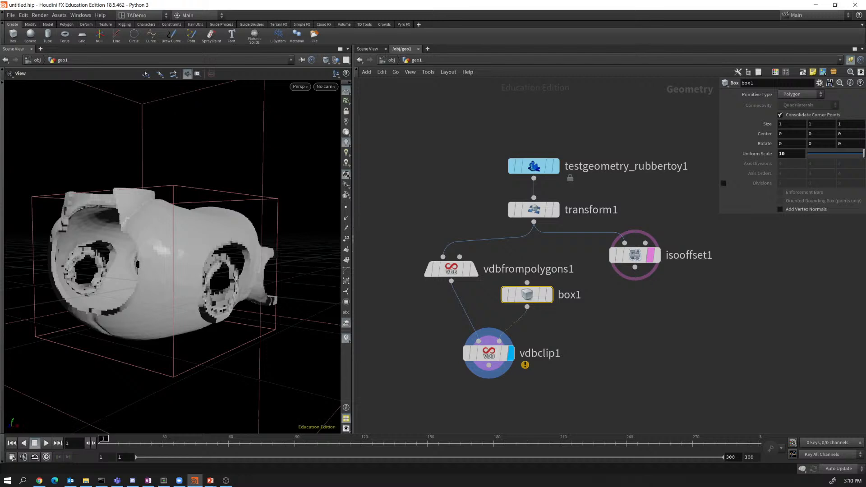
left_click(437, 269)
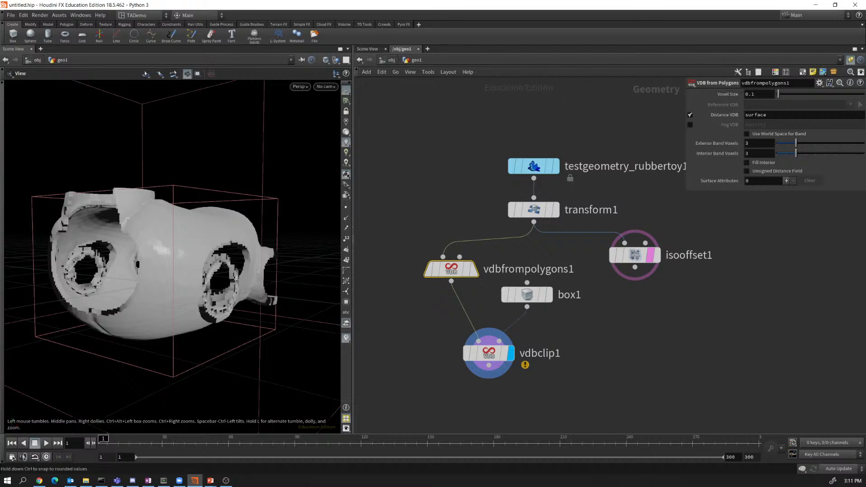
Raise vdbfrompolygons1's Interior Band Voxels to 10 to fill the clipped toy.
left_click_drag(796, 154, 864, 153)
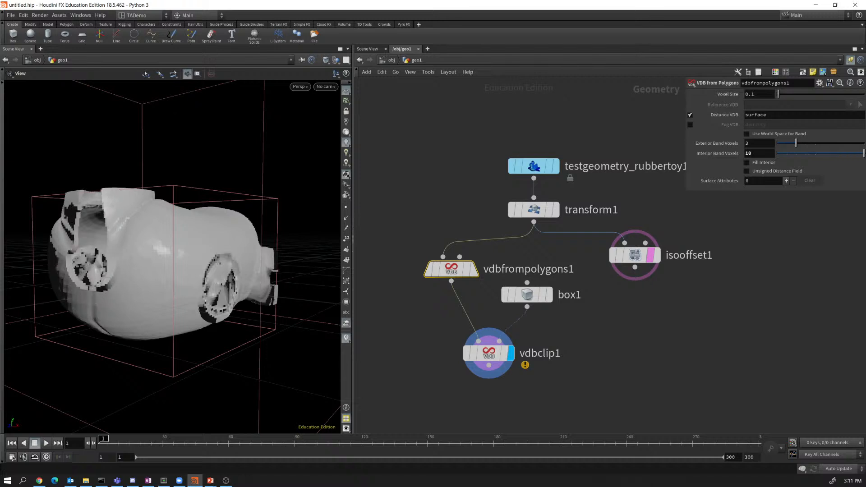
middle_click(763, 152)
mouse_move(763, 147)
middle_mouse_down()
mouse_move(786, 146)
mouse_move(763, 146)
middle_mouse_up()
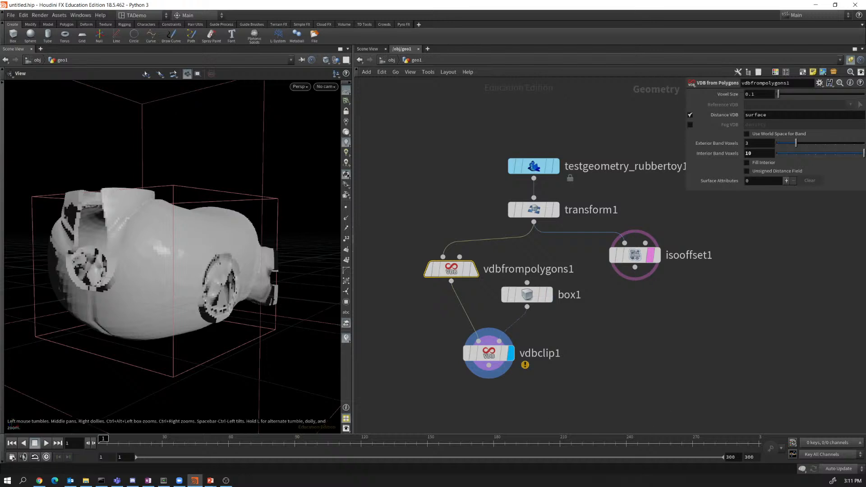
key("alt+Tab")
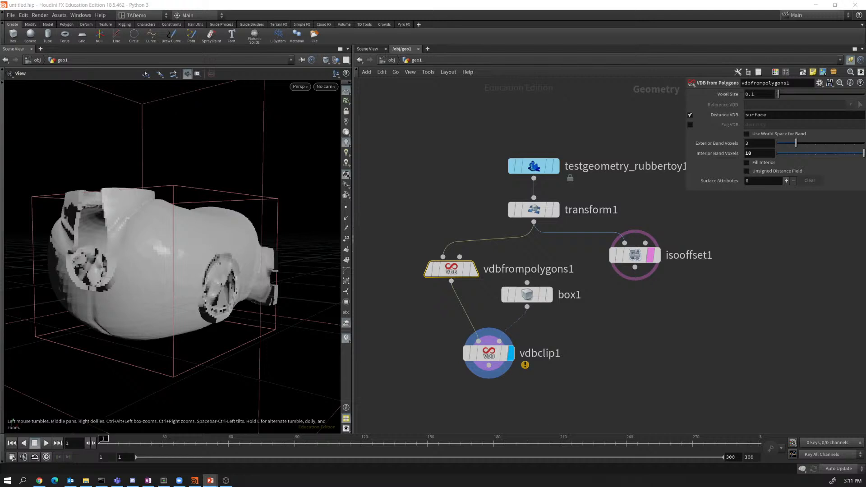
Move box1 and vdbclip1 to the right and pan the network for room.
left_click_drag(425, 290, 609, 372)
left_click_drag(489, 354, 582, 362)
middle_click_drag(532, 361, 673, 319)
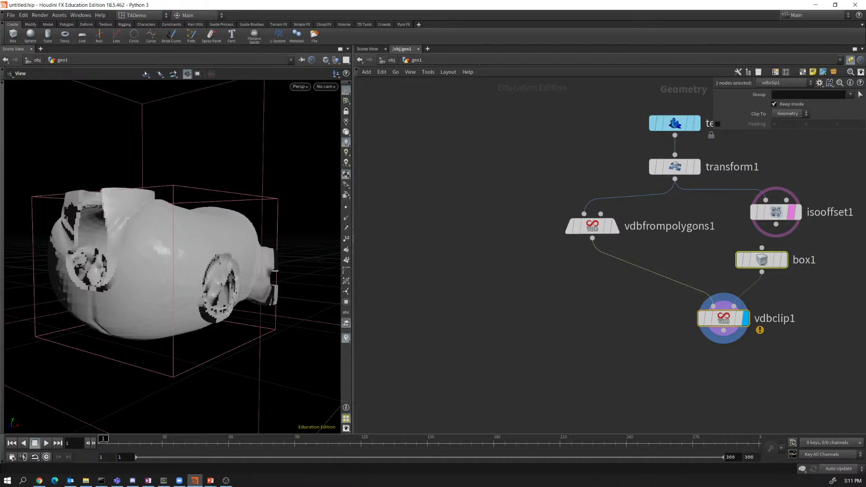
Add a VDB from Particles node wired from vdbfrompolygons1 and display it.
left_click_drag(592, 238, 542, 293)
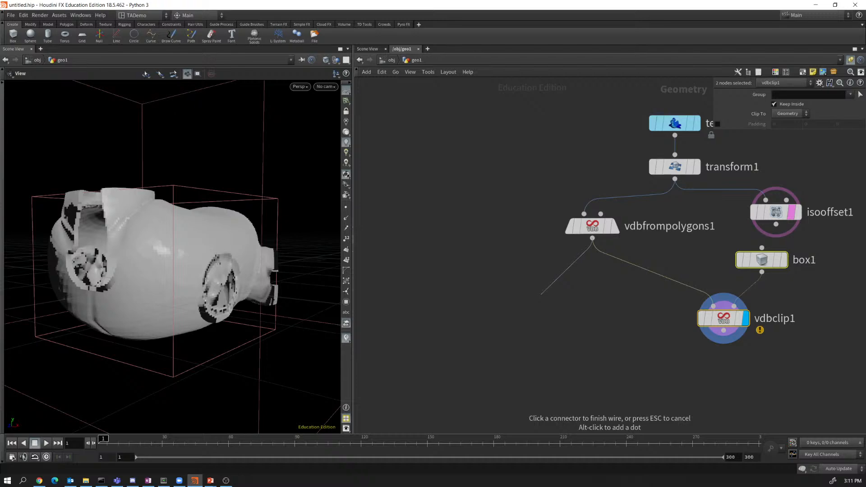
key("Tab")
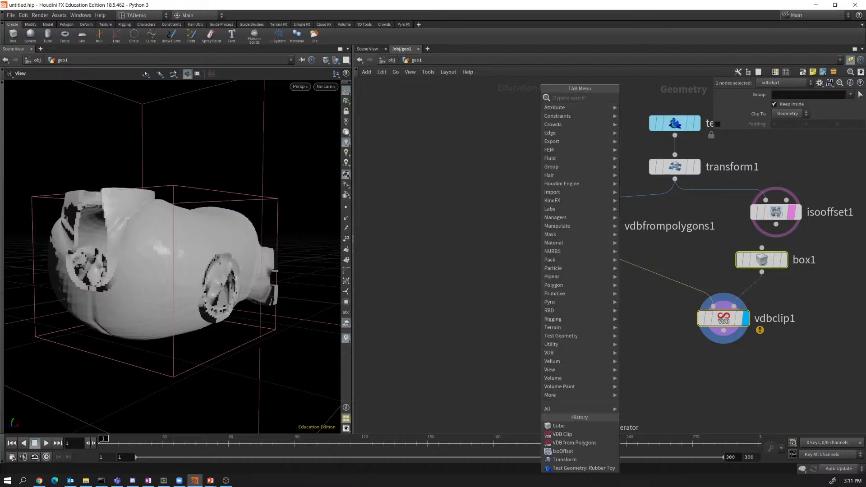
type("par")
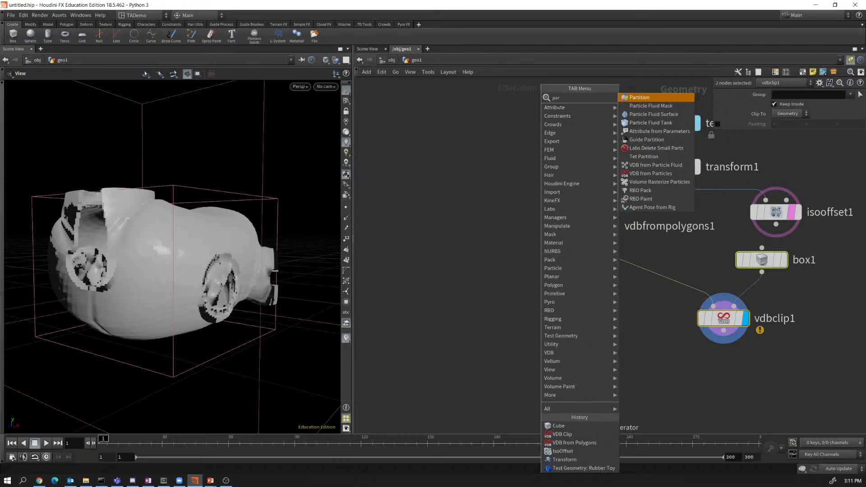
left_click(650, 173)
left_click(541, 295)
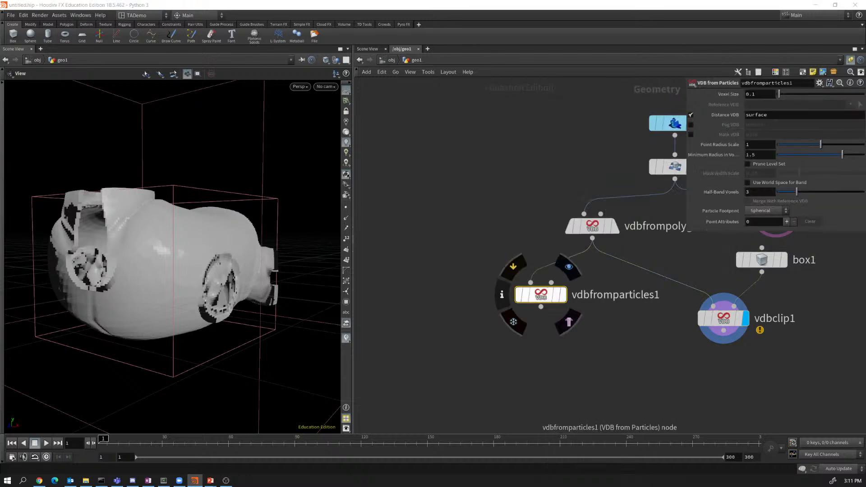
left_click(569, 267)
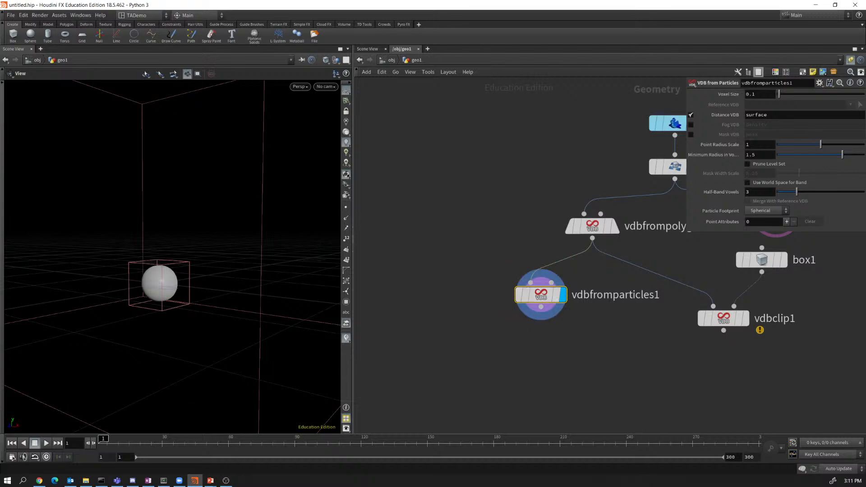
Set voxel size to 0.35 and turn off Fog VDB, keeping the Distance VDB surface.
mouse_move(779, 95)
left_mouse_down()
mouse_move(802, 94)
mouse_move(783, 95)
left_mouse_up()
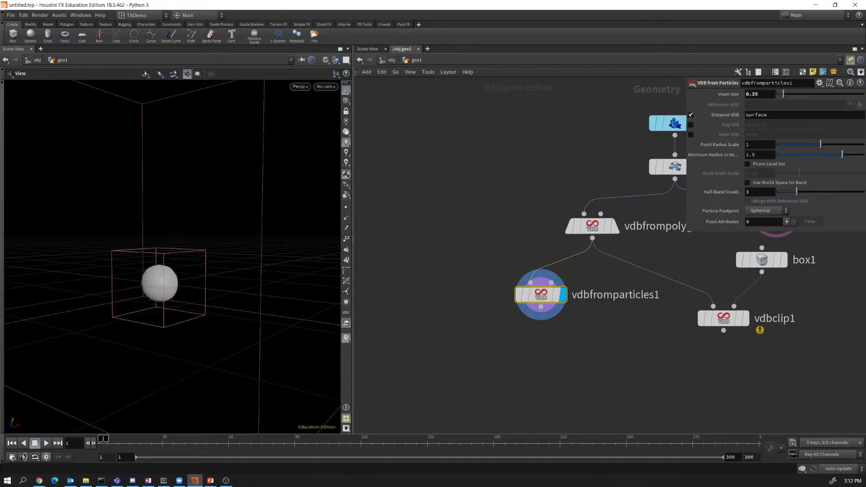
left_click(691, 124)
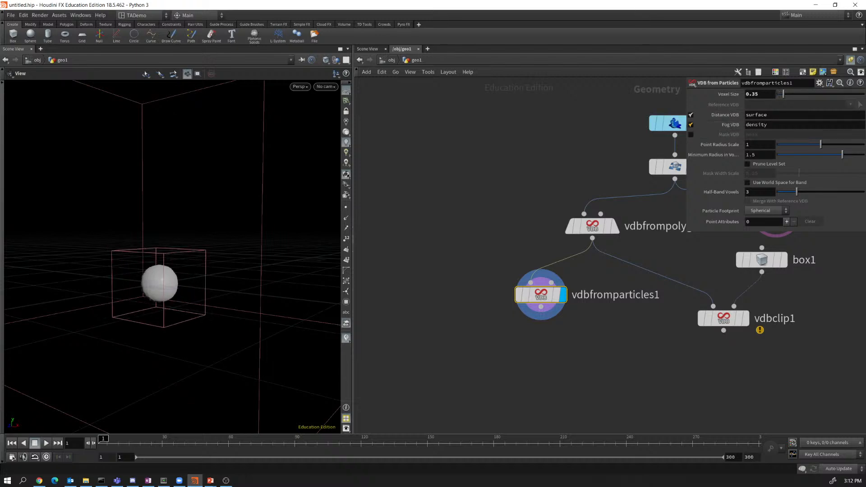
left_click(691, 115)
left_click(691, 134)
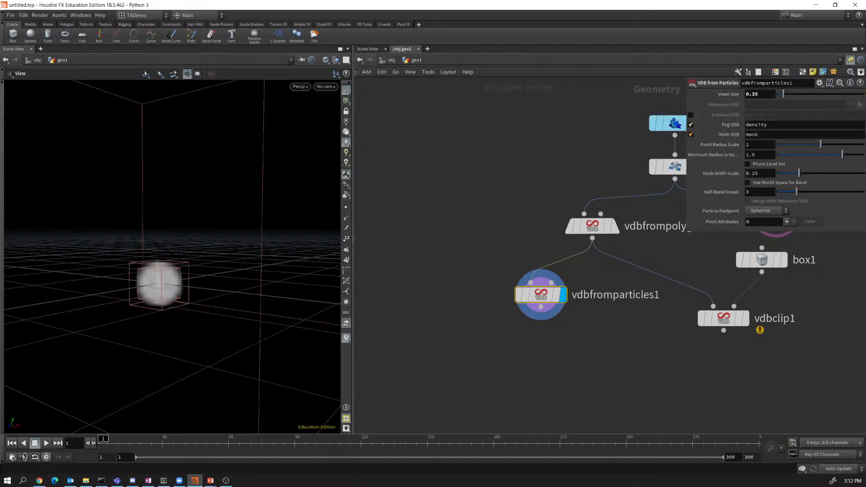
left_click(691, 125)
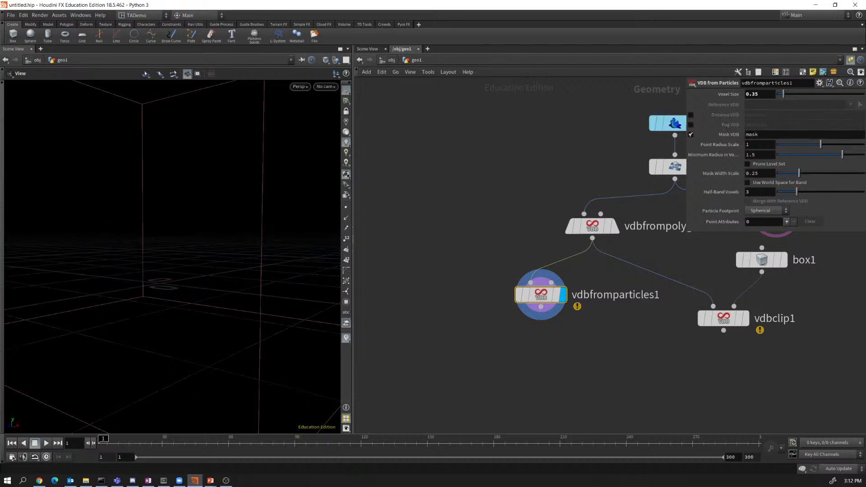
key("ctrl+z")
key("ctrl+z")
key("ctrl+z")
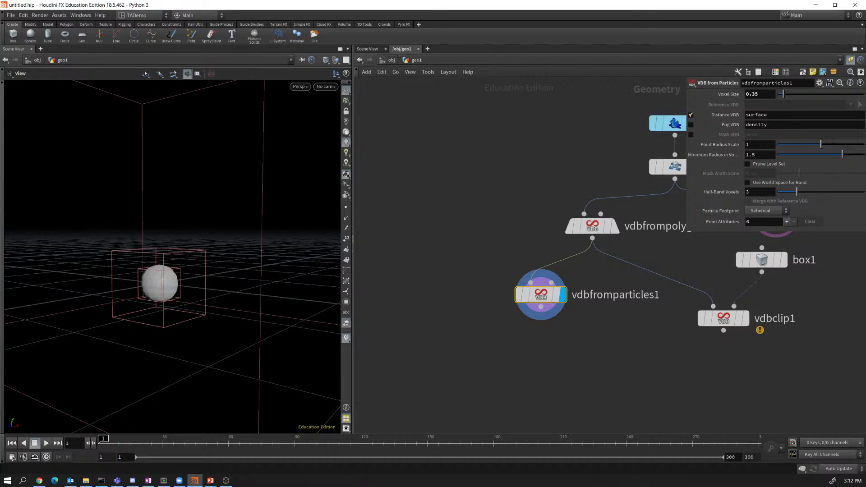
left_click(691, 124)
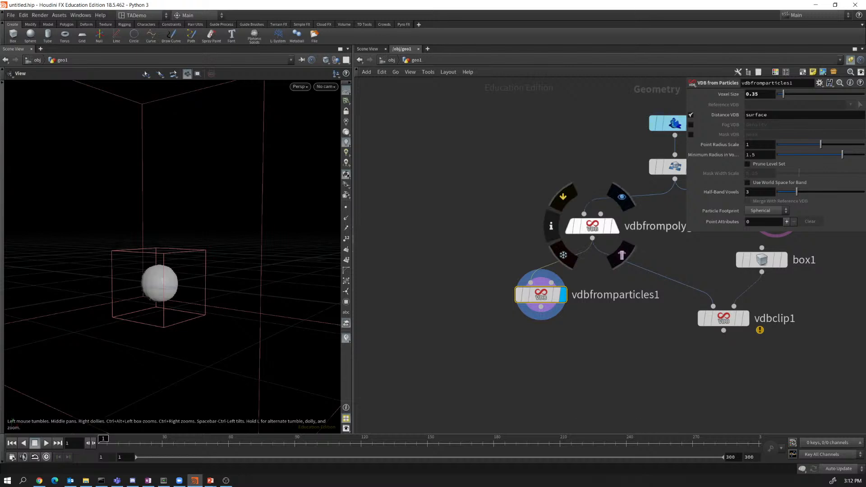
Move vdbfrompolygons1 left and wire transform's output into vdbfromparticles1.
middle_click_drag(542, 175, 466, 192)
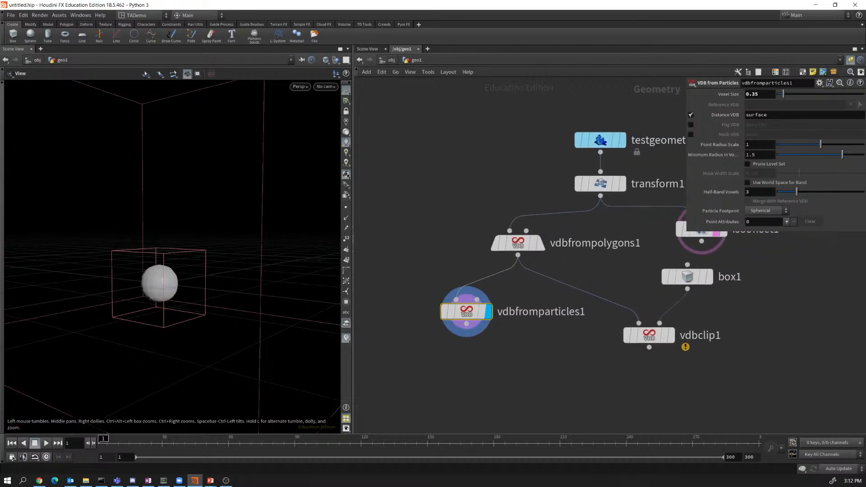
scroll(465, 192, "up", 1)
mouse_move(520, 246)
left_click_drag(519, 246, 459, 240)
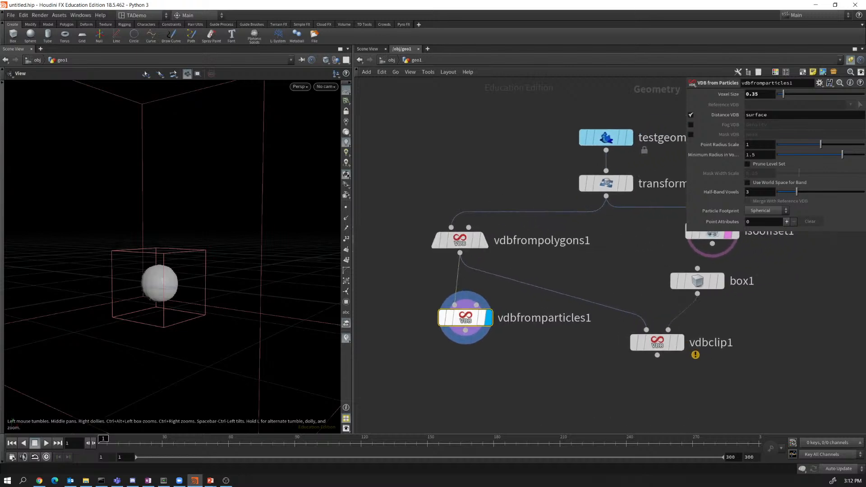
left_click_drag(455, 305, 606, 197)
scroll(298, 258, "down", 8)
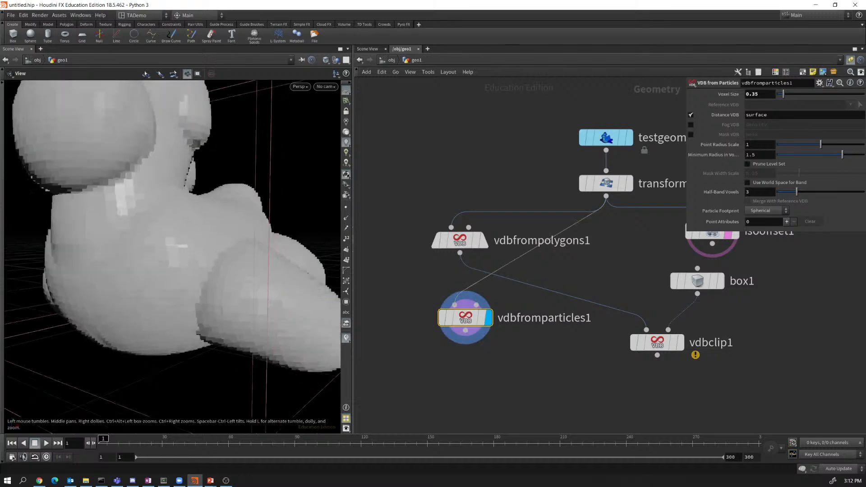
Check the transformed toy's points, then display vdbfromparticles1's blobby result again.
mouse_move(298, 258)
left_mouse_down()
mouse_move(349, 257)
mouse_move(309, 264)
left_mouse_up()
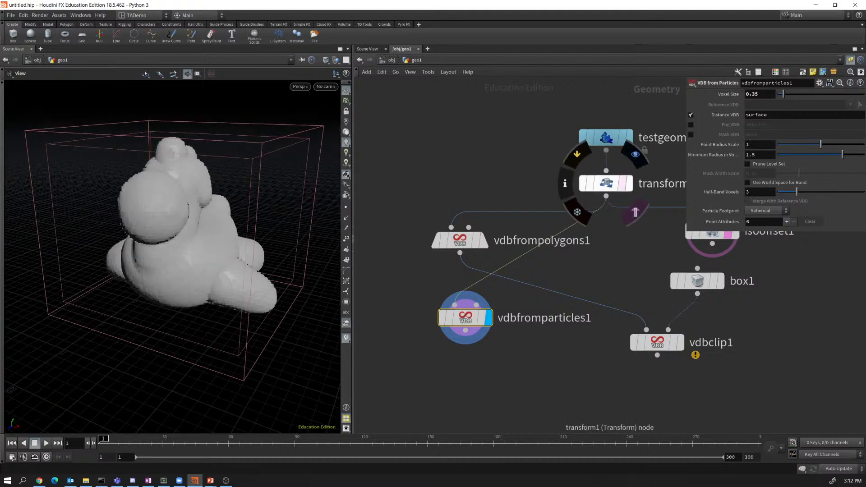
left_click(628, 183)
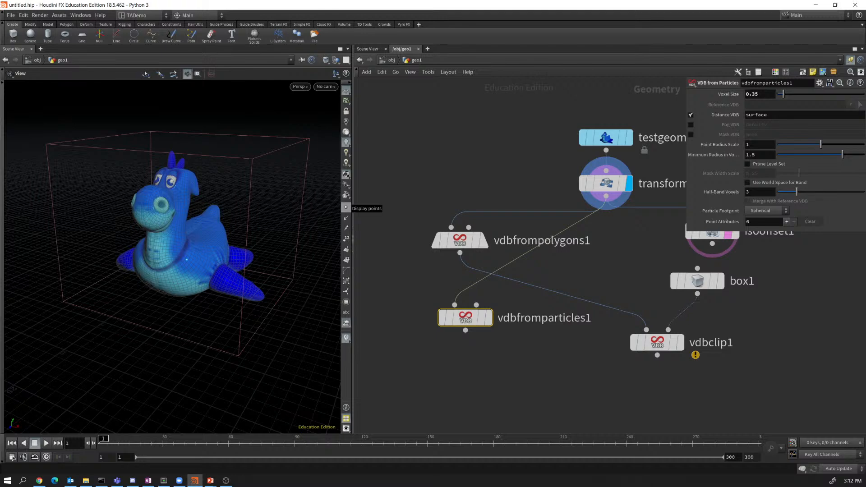
left_click(346, 208)
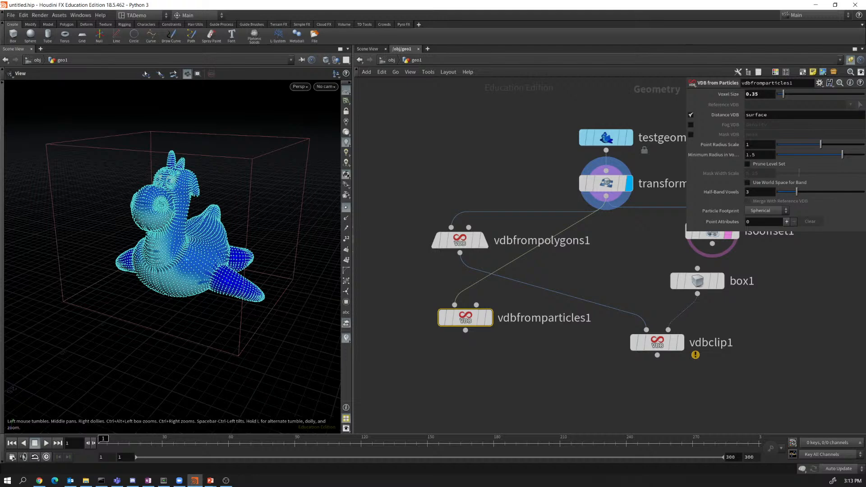
mouse_move(466, 317)
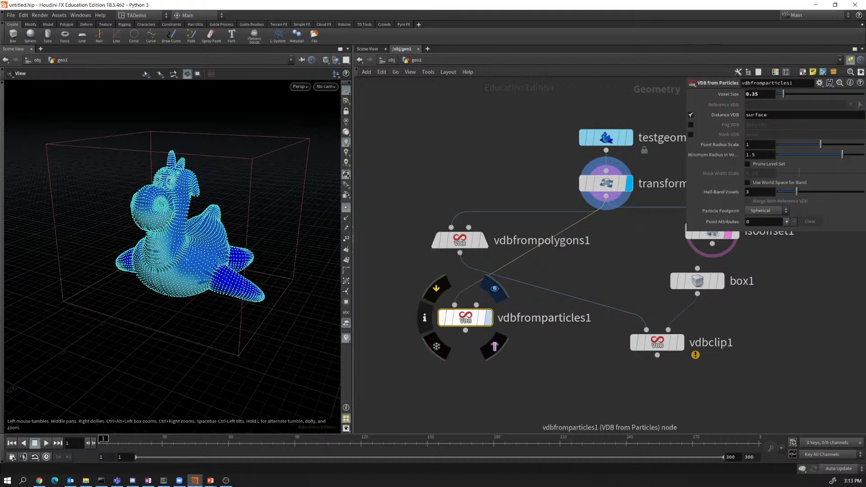
left_click(495, 288)
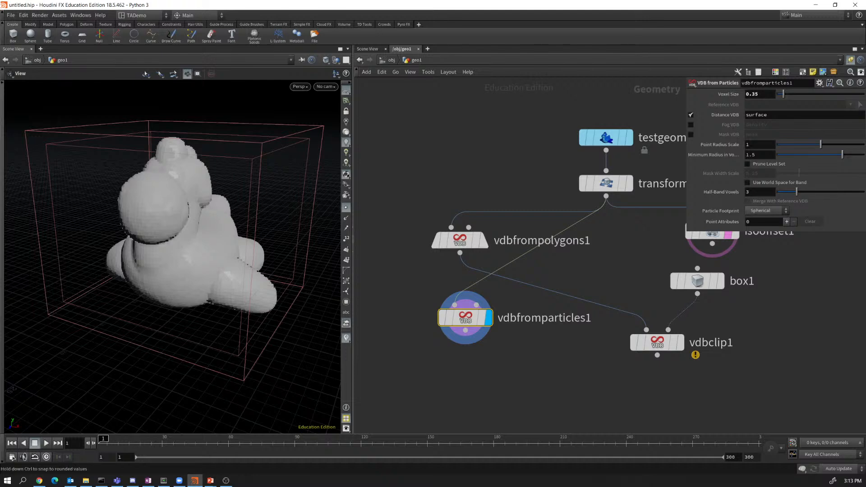
Revert vdbfromparticles1's Voxel Size to its default of 0.1.
left_click_drag(784, 94, 778, 95)
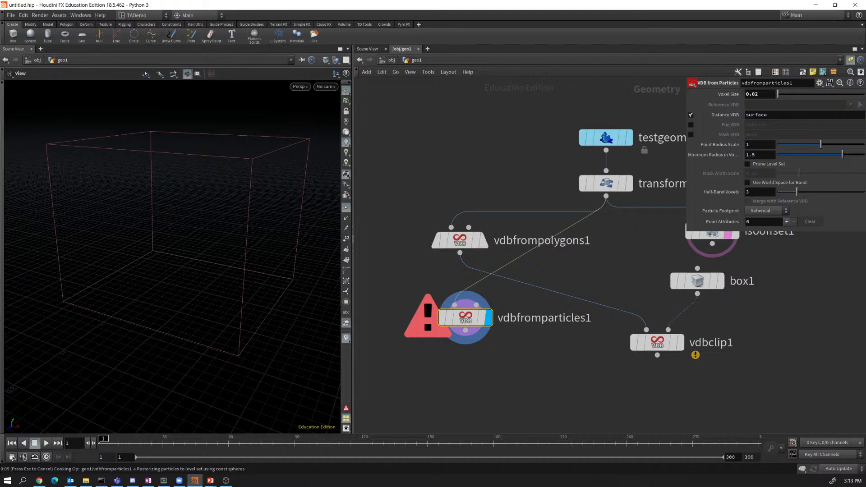
left_click_drag(778, 94, 781, 94)
right_click(625, 279)
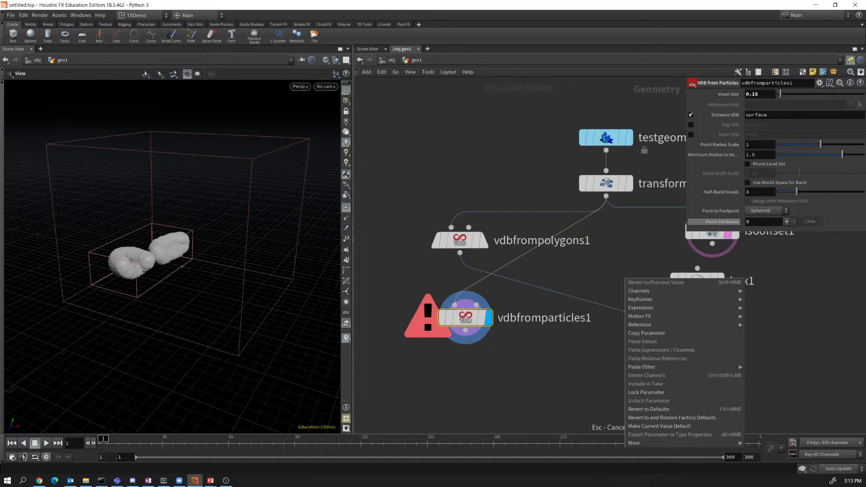
left_click(727, 94)
right_click(728, 94)
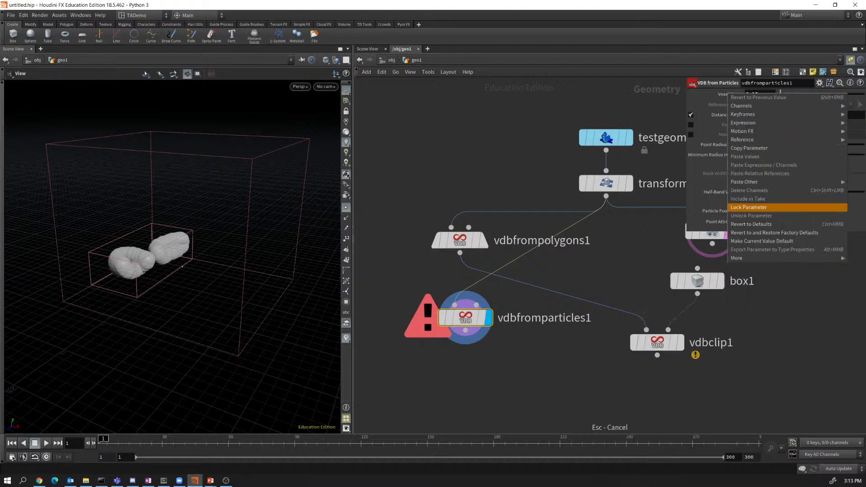
left_click(752, 224)
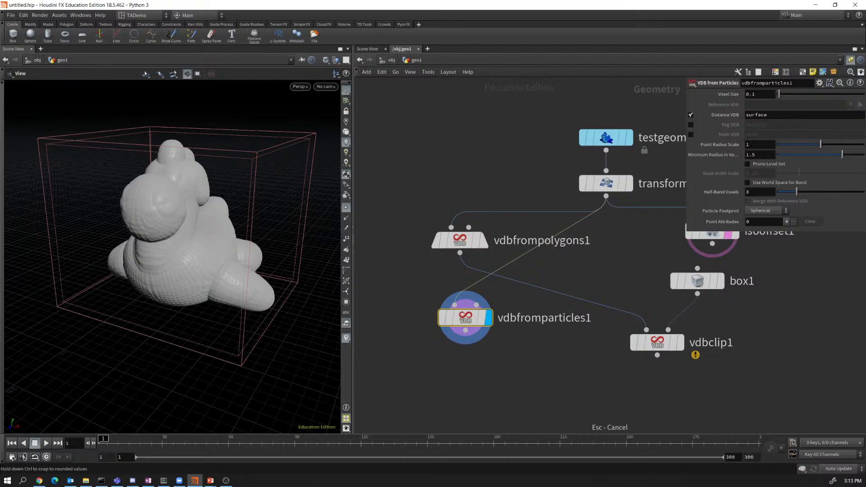
Set point radius scale 0.227, minimum radius 1.141 voxels and half-band 2.62 voxels.
left_click_drag(819, 145, 788, 145)
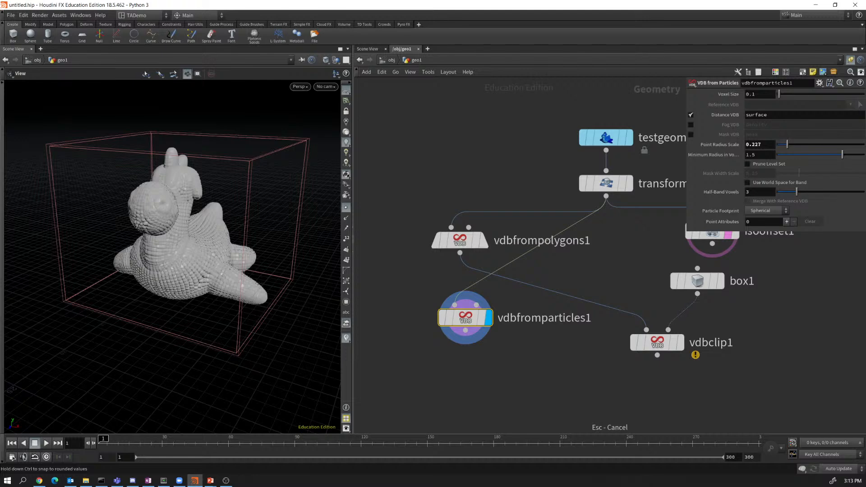
mouse_move(842, 155)
left_mouse_down()
mouse_move(852, 155)
mouse_move(827, 154)
left_mouse_up()
left_click_drag(797, 191, 793, 191)
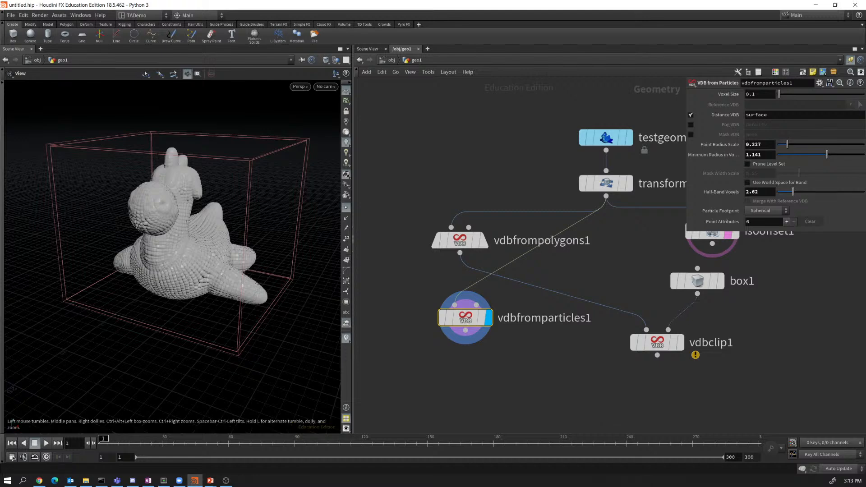
mouse_move(172, 262)
left_mouse_down()
mouse_move(212, 242)
mouse_move(170, 235)
mouse_move(243, 230)
mouse_move(167, 258)
left_mouse_up()
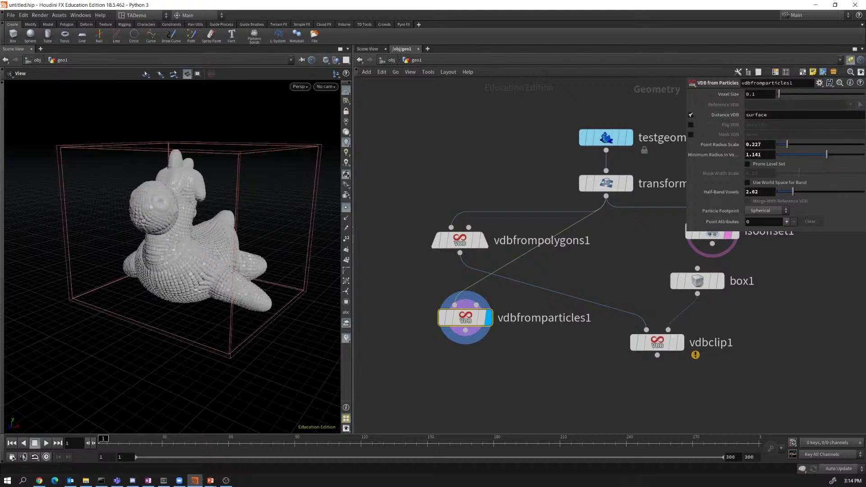
Try the Fog VDB output instead of Distance VDB, then restore the distance surface.
left_click(691, 114)
left_click(691, 124)
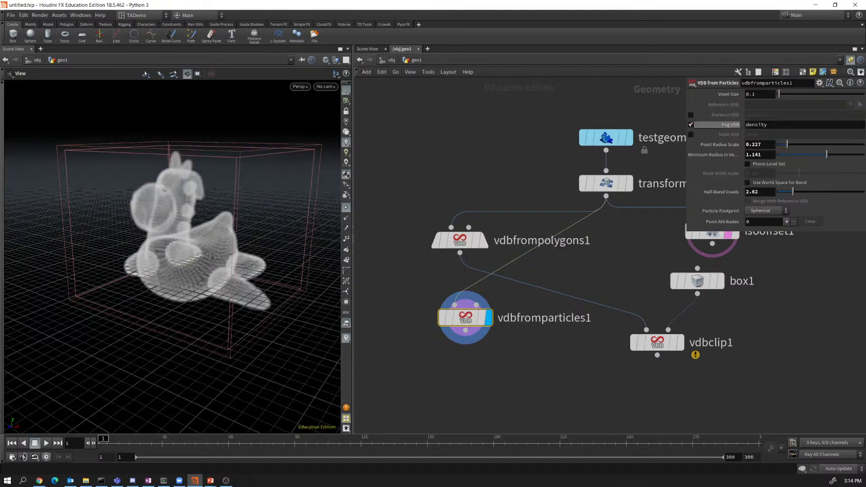
left_click(691, 125)
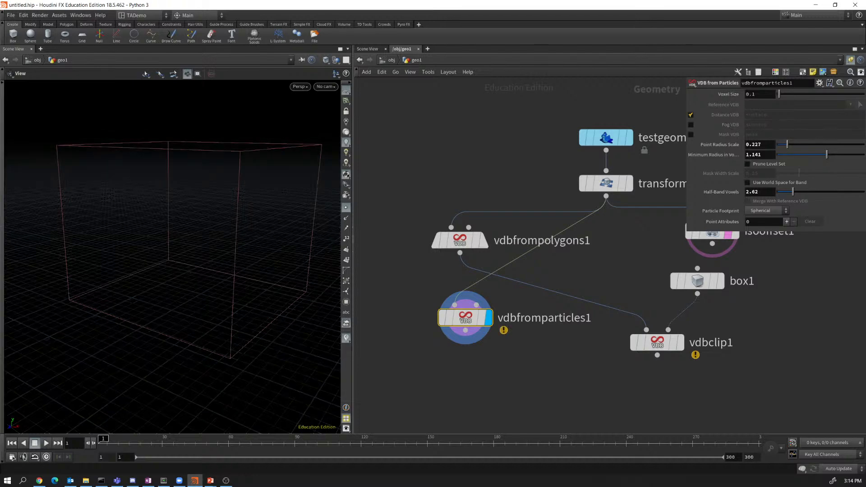
left_click(691, 115)
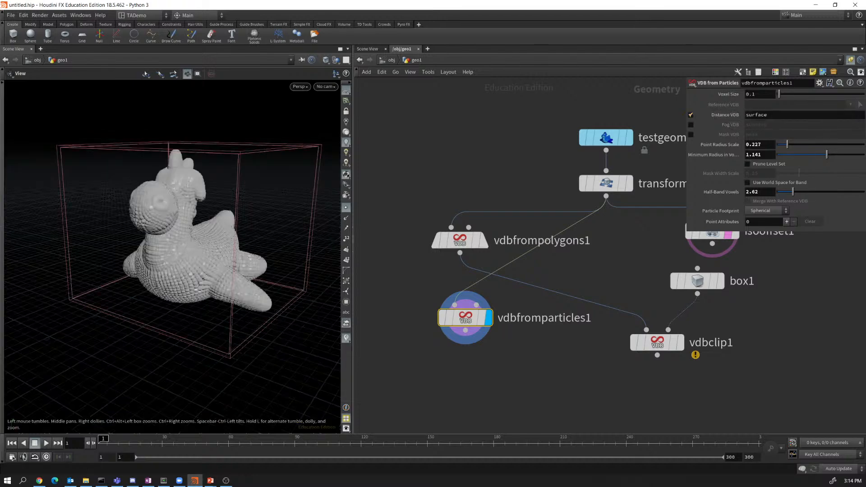
key("alt+Tab")
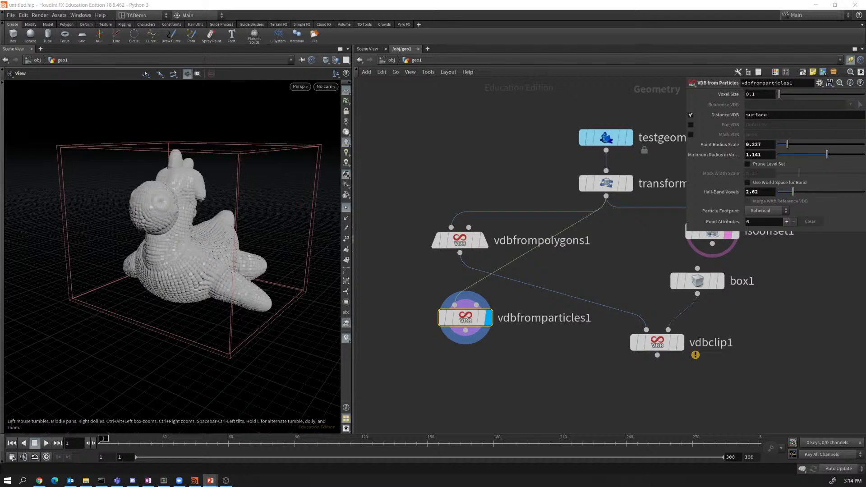
mouse_move(460, 240)
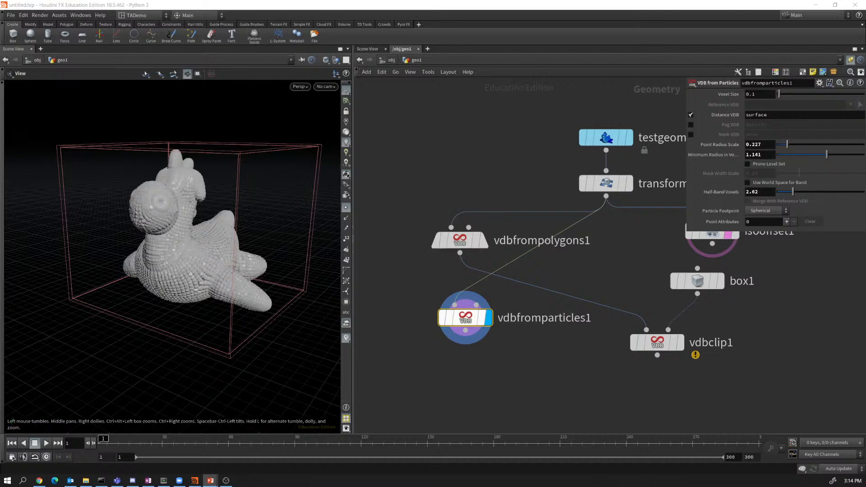
Inspect vdbfrompolygons1's voxel and cook statistics in its info window.
left_click(460, 240)
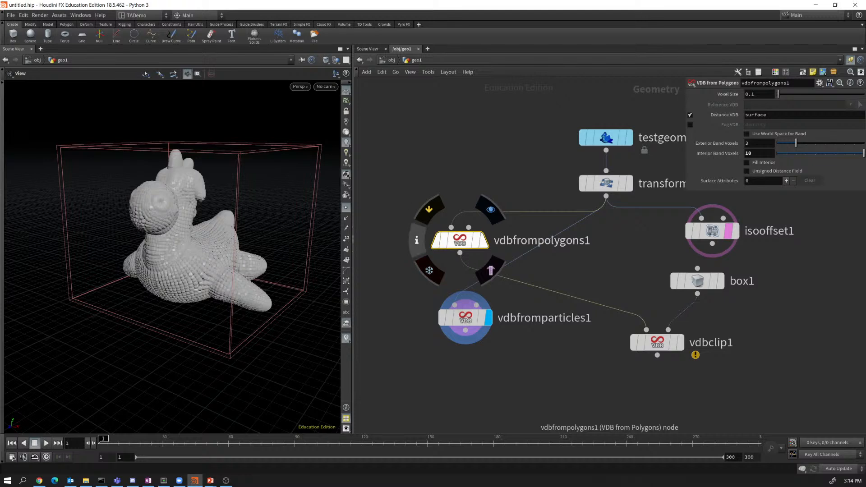
left_click(416, 240)
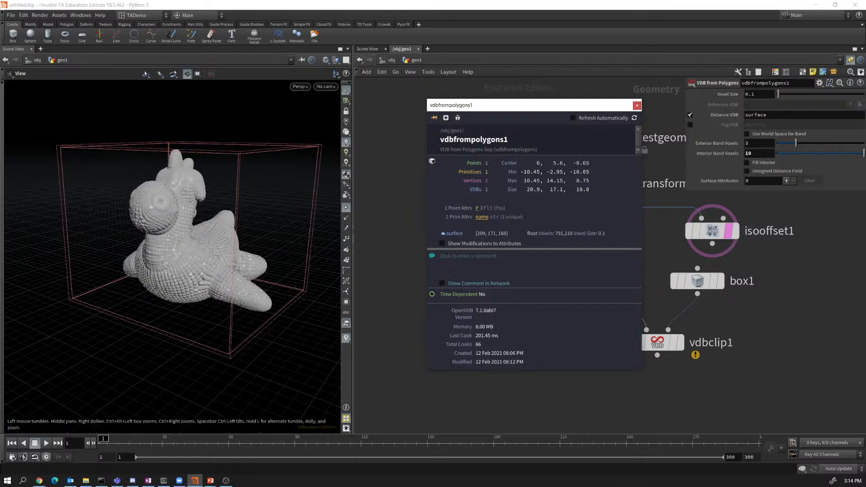
key("alt+Tab")
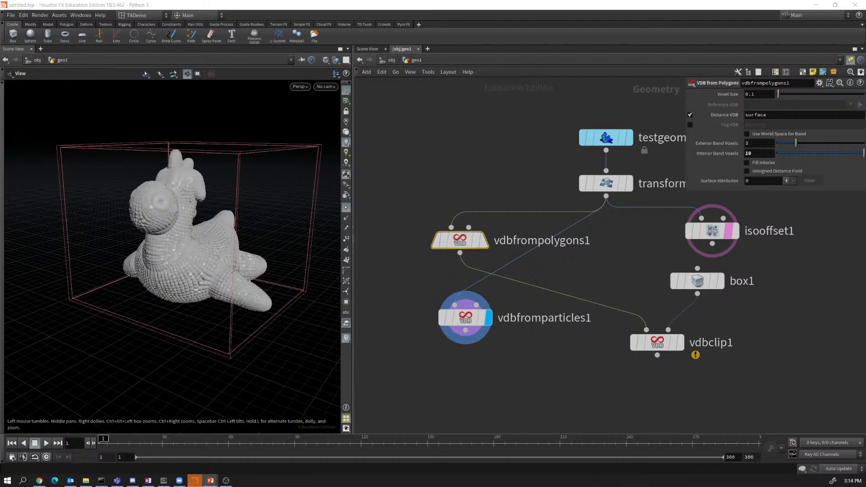
Create a Point Wrangle node branching off transform's output.
left_click_drag(606, 195, 585, 377)
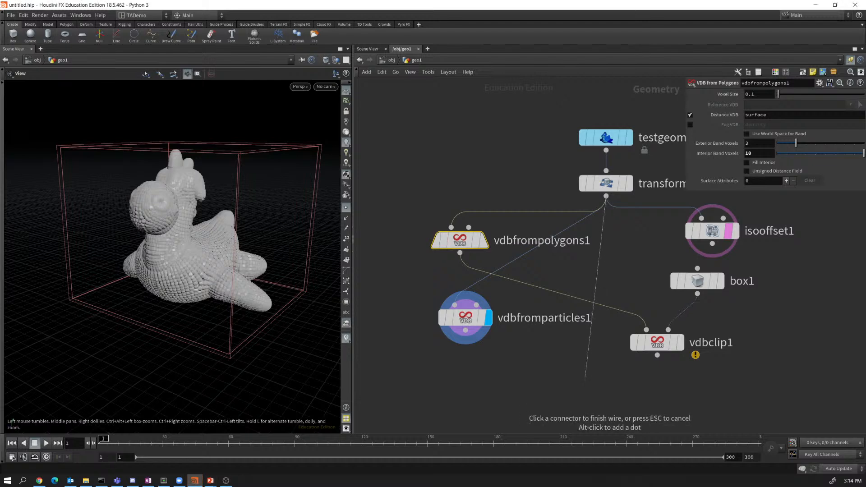
key("Tab")
mouse_move(586, 378)
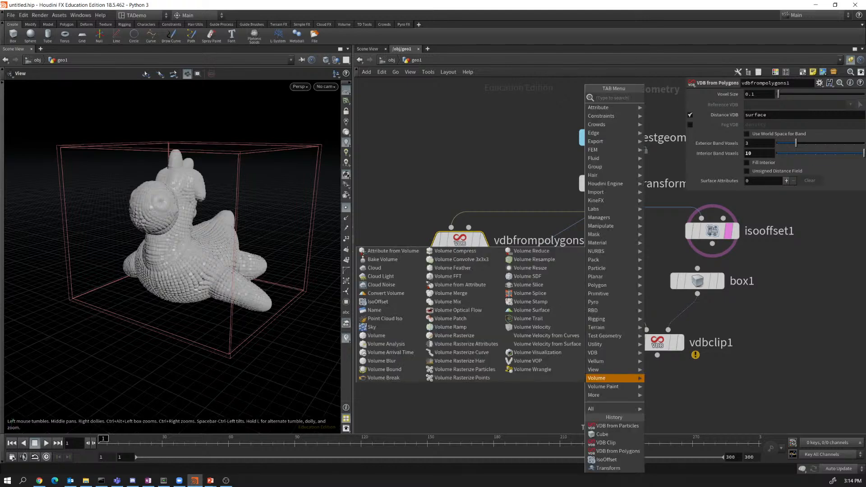
type("point")
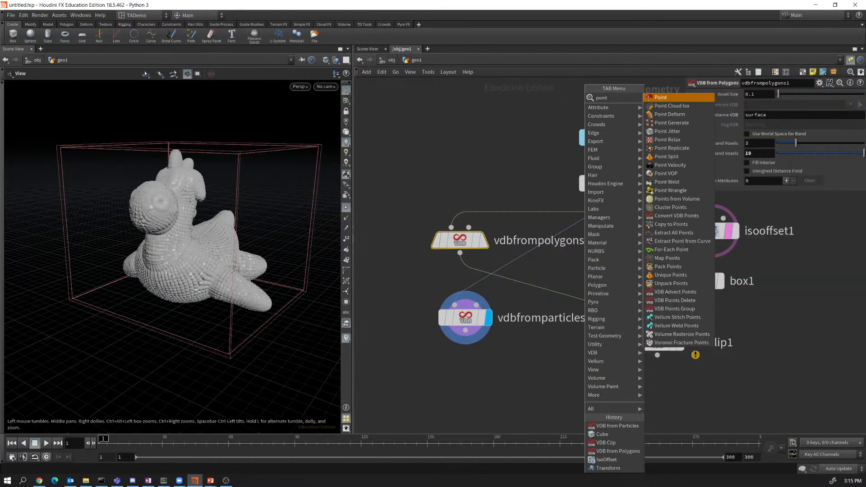
key("Down")
key("Down")
key("Down")
key("Down")
key("Down")
key("Down")
key("Down")
key("Down")
key("Down")
key("Down")
key("Down")
key("Return")
Place pointwrangle1 below and enter the VEX line v@v = set(0, 1, 0).
left_click(586, 375)
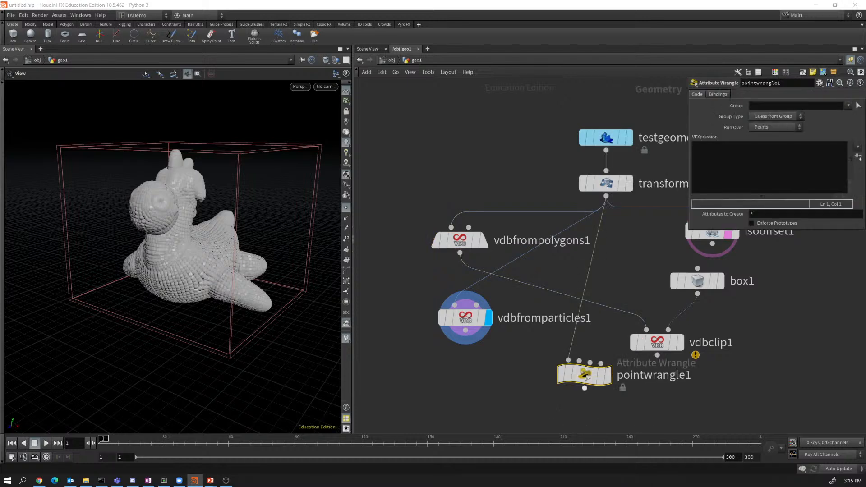
left_click_drag(586, 375, 543, 389)
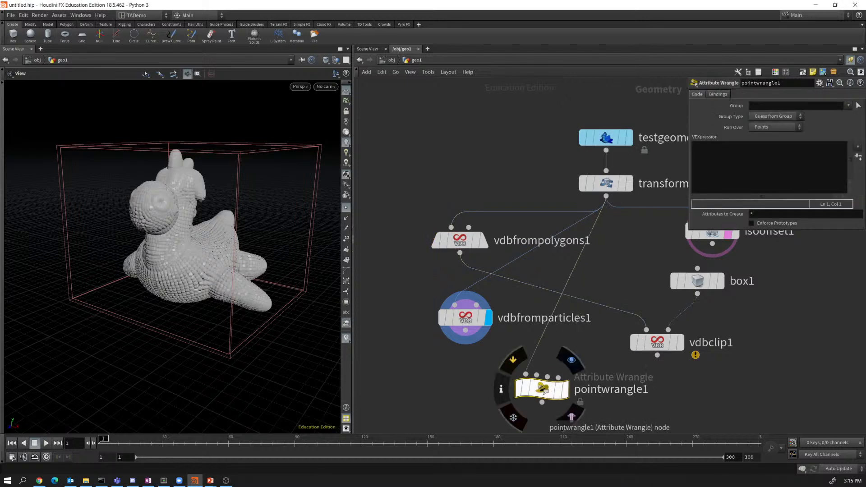
left_click(740, 164)
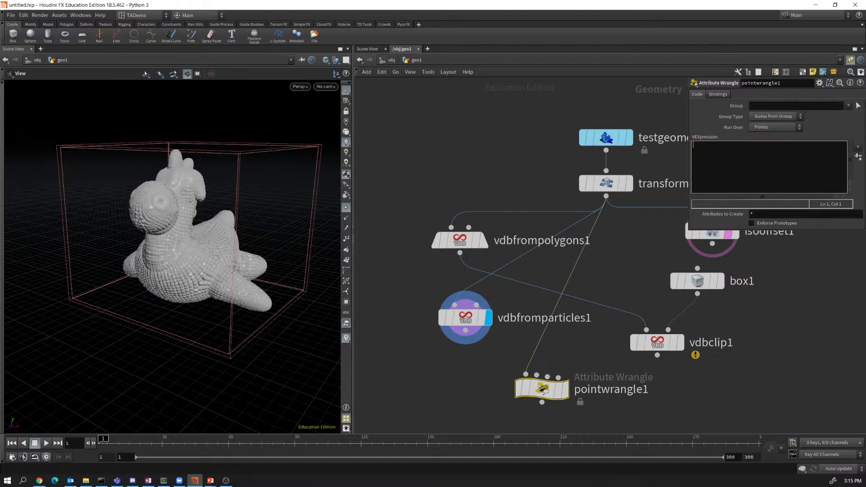
type("v@")
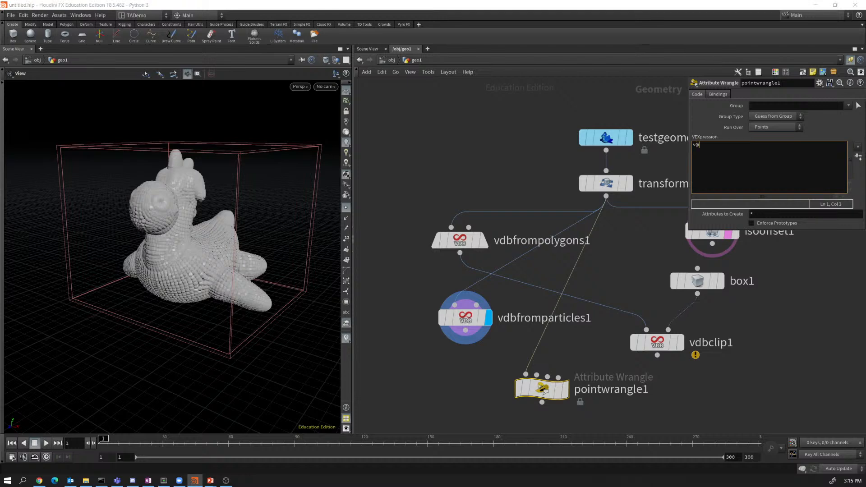
type("v")
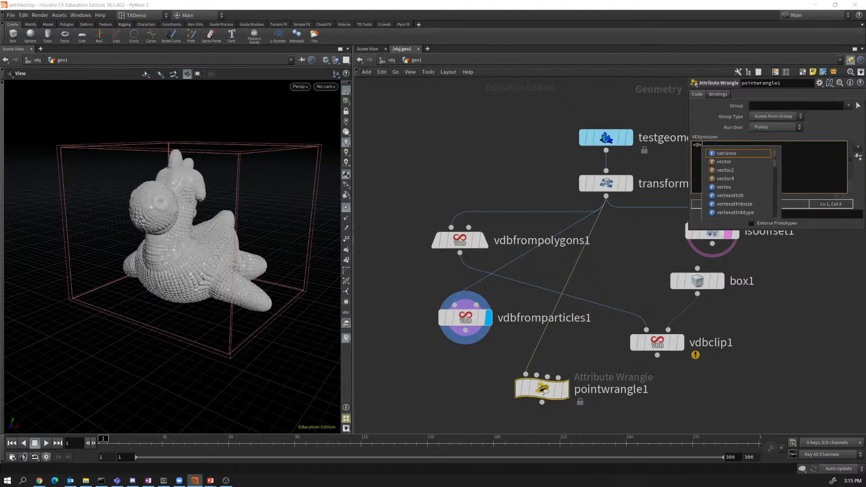
type(" =")
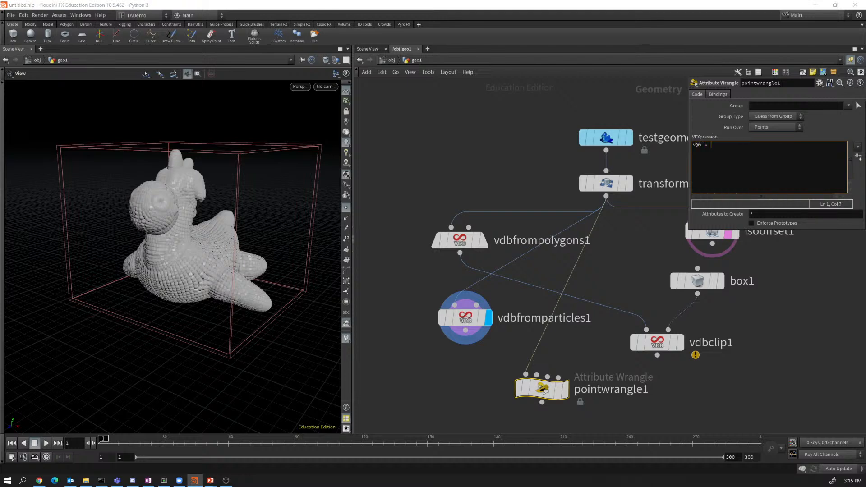
type(" set(0, 1, 0)")
Fix the stray parentheses so the code reads v@v = set(0, 1, 0);.
left_click(720, 144)
type("(")
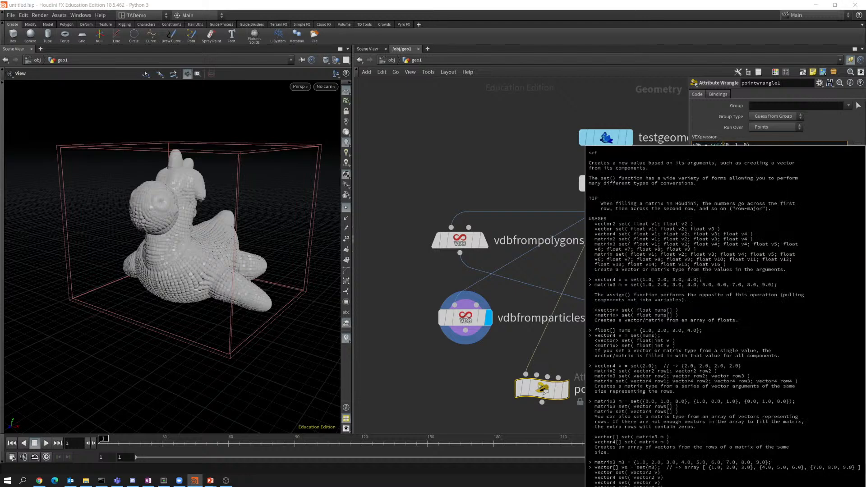
left_click(751, 145)
left_click(751, 145)
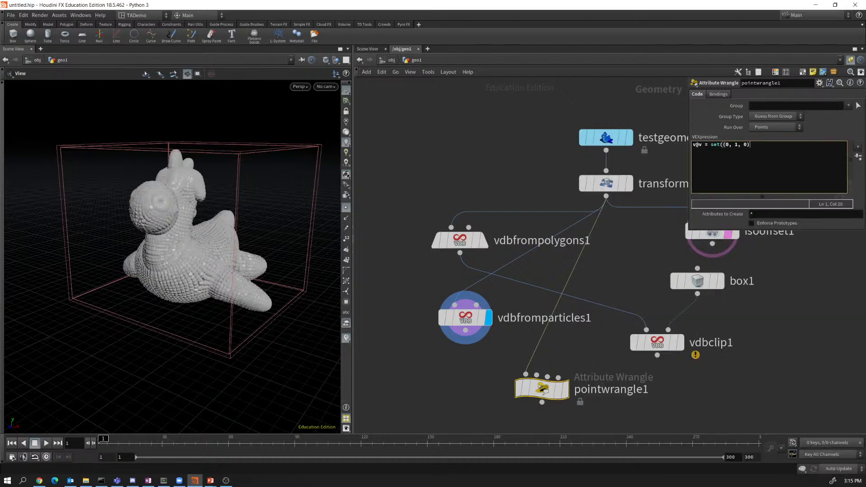
type(");")
key("BackSpace")
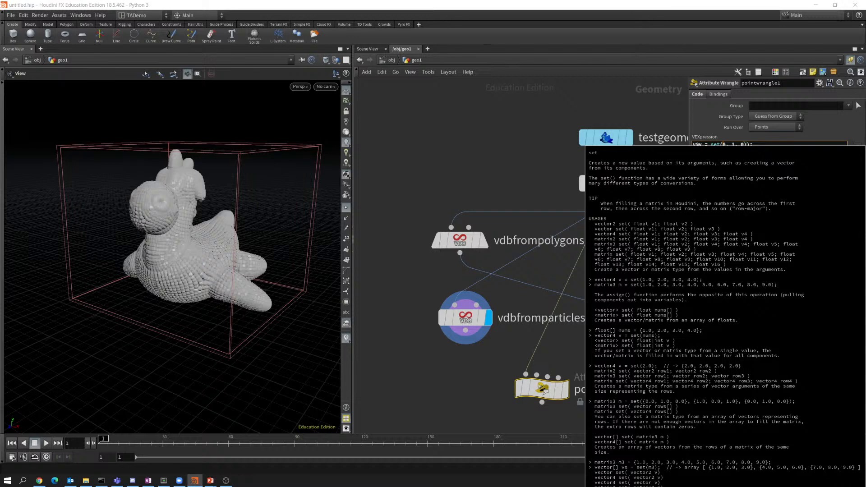
left_click(748, 145)
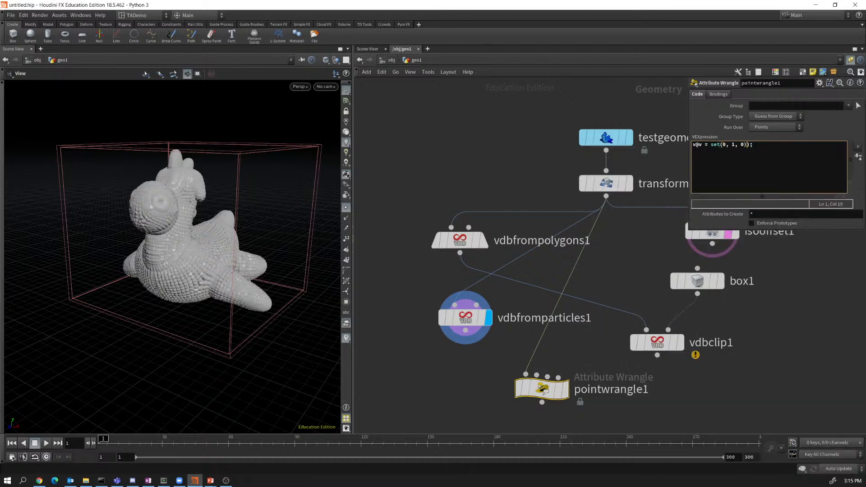
key("BackSpace")
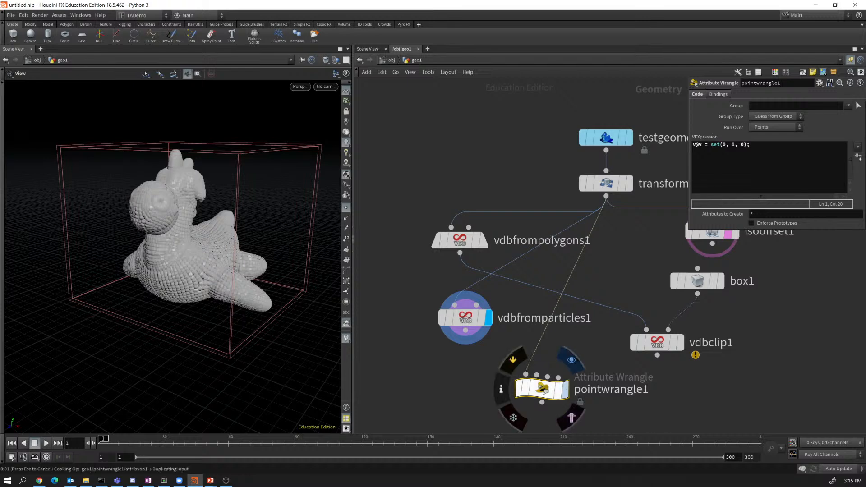
Rearrange pointwrangle1, vdbfromparticles1 and vdbfrompolygons1 in the network and display vdbfrompolygons1.
left_click(566, 390)
left_click_drag(544, 391, 544, 364)
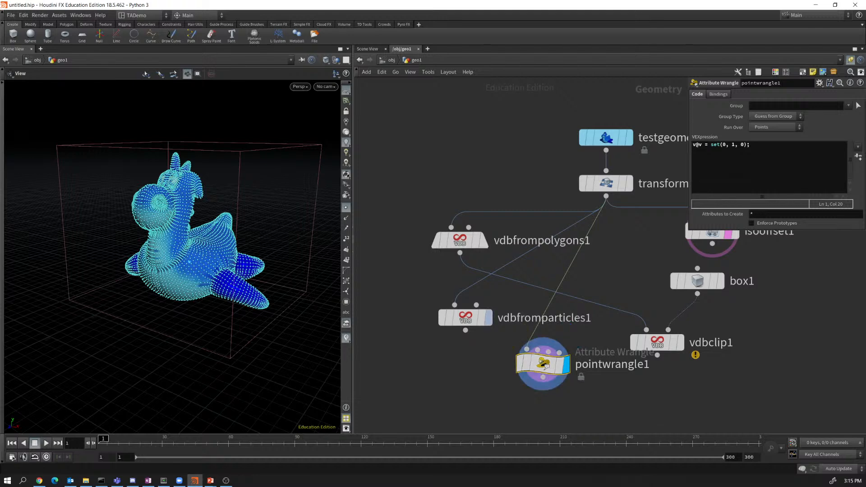
left_click_drag(472, 319, 389, 191)
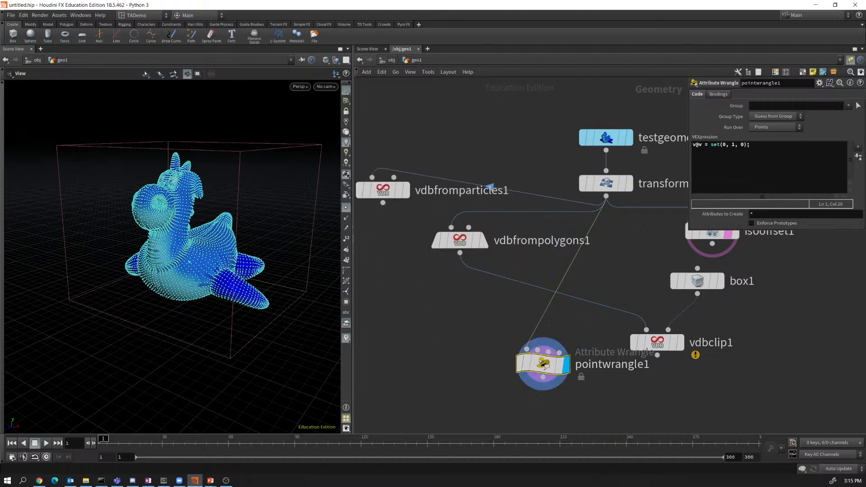
left_click_drag(459, 240, 422, 275)
left_click_drag(546, 366, 500, 240)
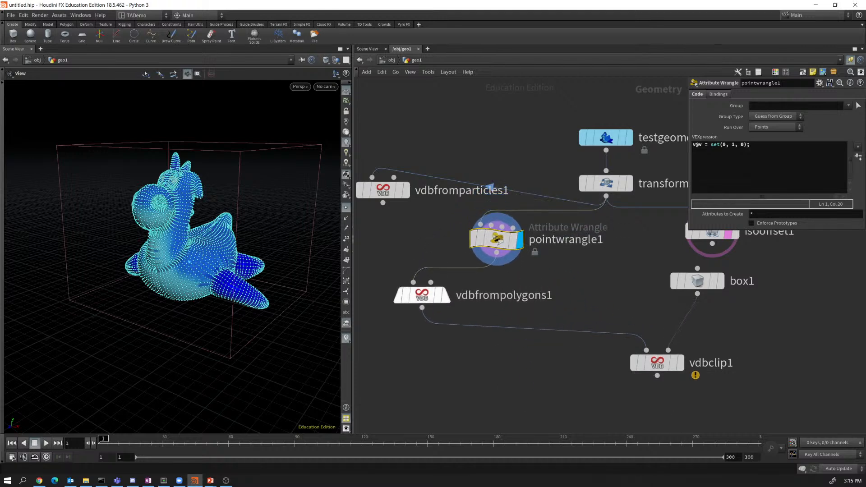
mouse_move(422, 296)
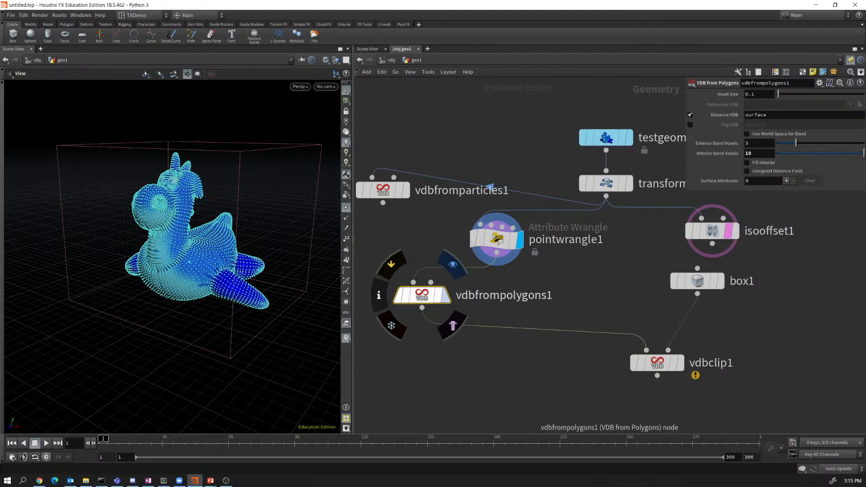
left_click(453, 265)
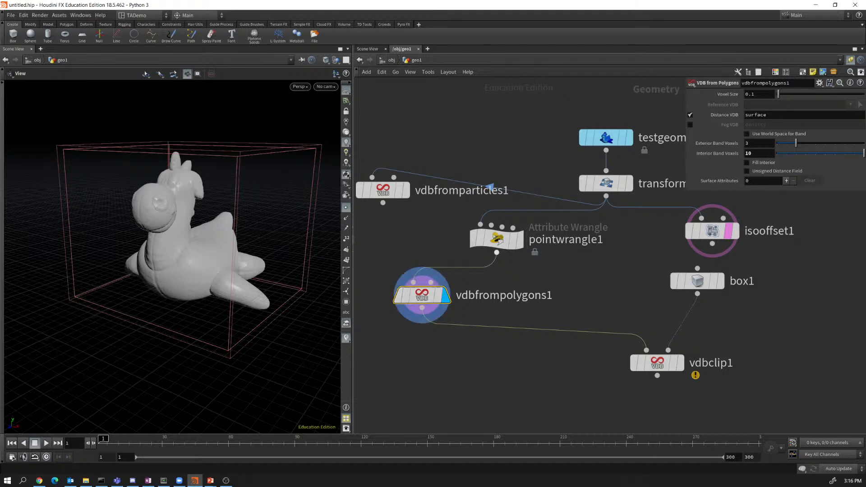
Feed vdbfrompolygons1 from transform1 and splice pointwrangle1 before vdbfromparticles1.
mouse_move(500, 240)
left_mouse_down()
mouse_move(494, 215)
mouse_move(424, 185)
mouse_move(490, 239)
left_mouse_up()
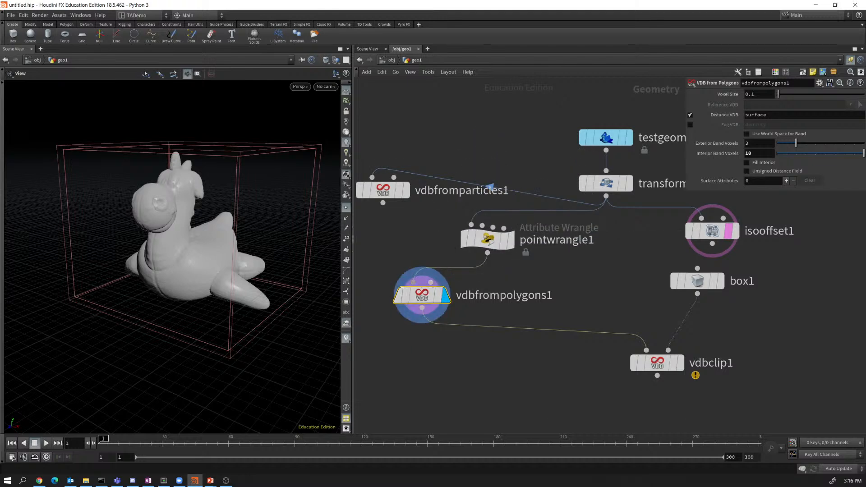
left_click_drag(413, 283, 606, 196)
left_click_drag(487, 240, 477, 182)
left_click_drag(383, 239, 391, 231)
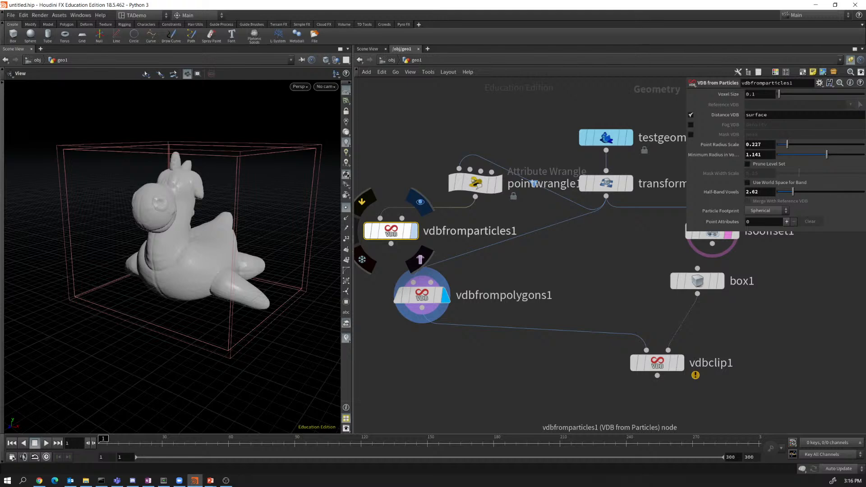
Display vdbfromparticles1 and add a point attribute entry for v with vector type Tuple/Color/UVW.
left_click(415, 231)
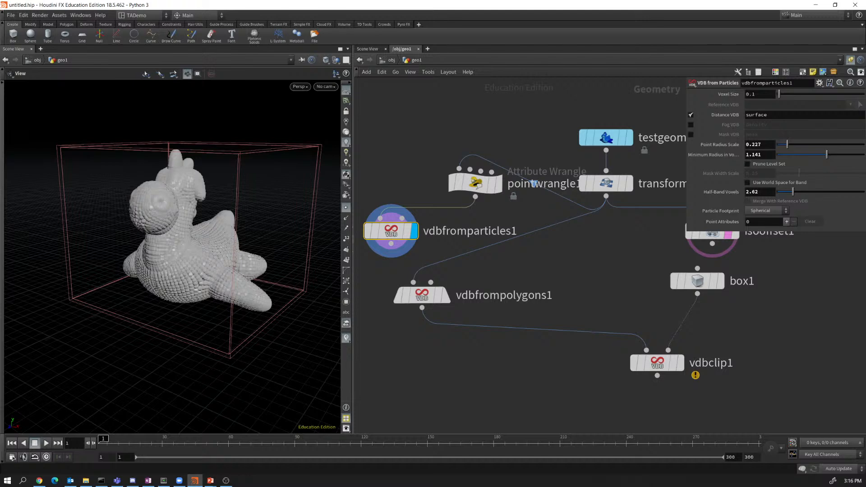
left_click(787, 221)
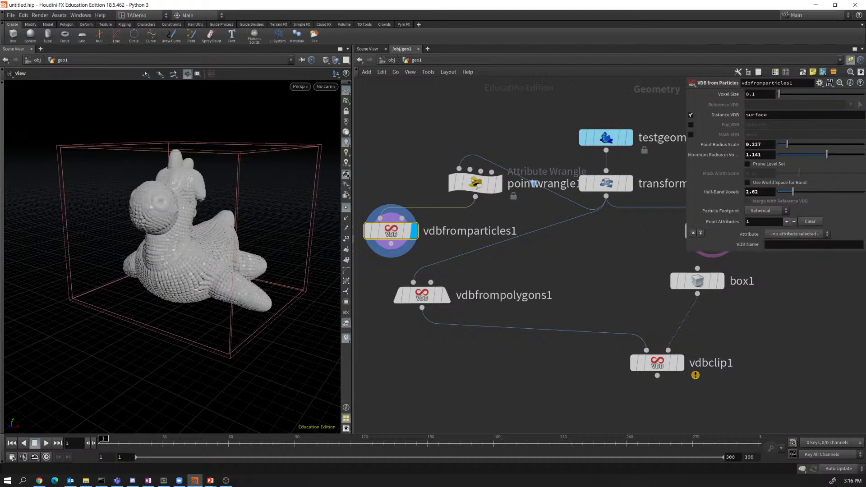
left_click(797, 234)
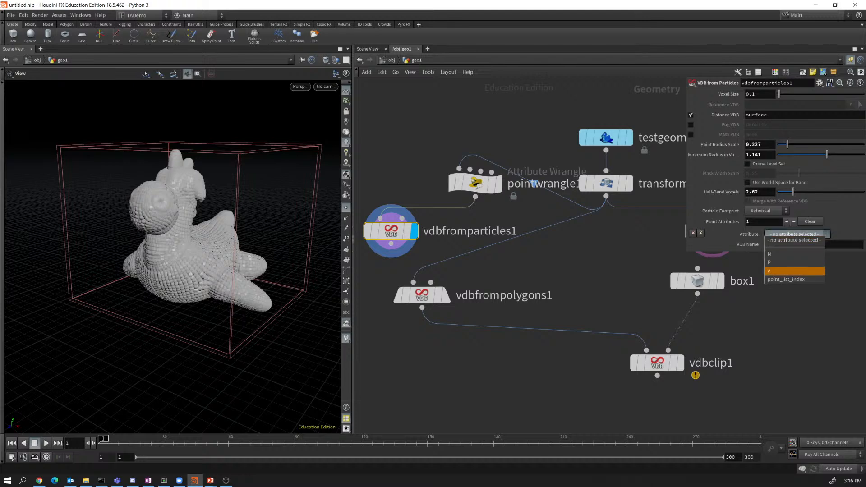
left_click(794, 271)
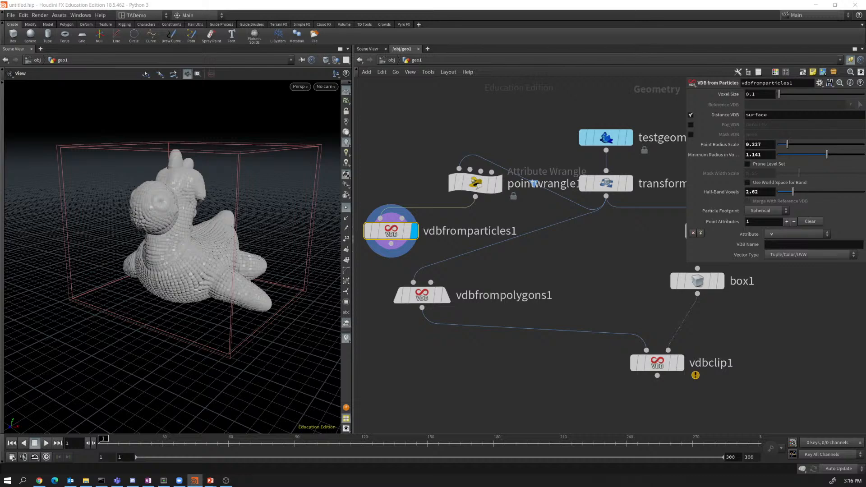
left_click(810, 254)
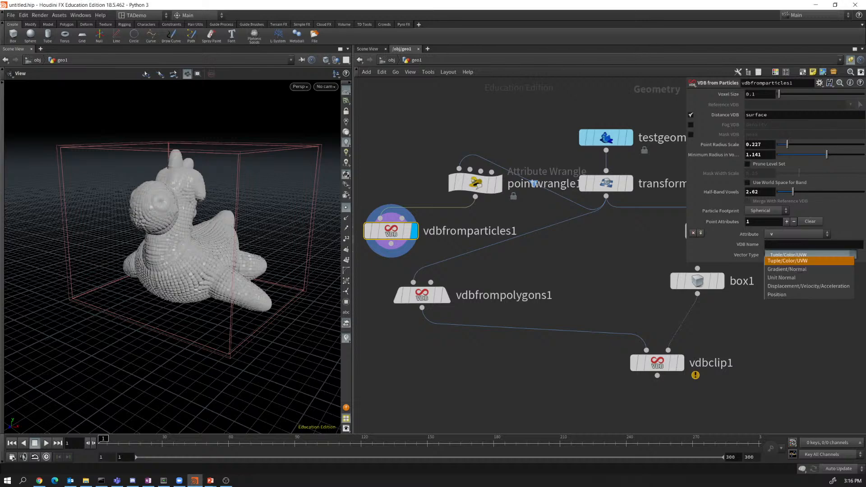
left_click(788, 260)
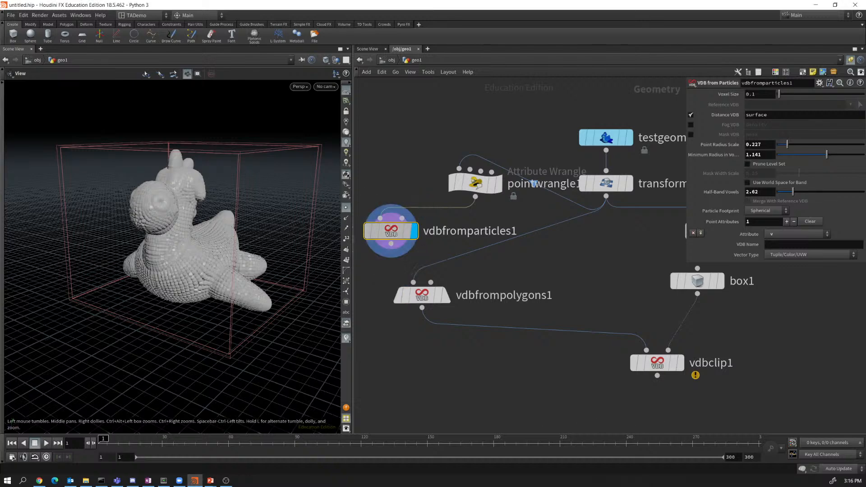
scroll(380, 267, "up", 3)
Check that vdbfromparticles1's info lists a v vector grid beside surface, then shift the node left.
scroll(379, 266, "down", 5)
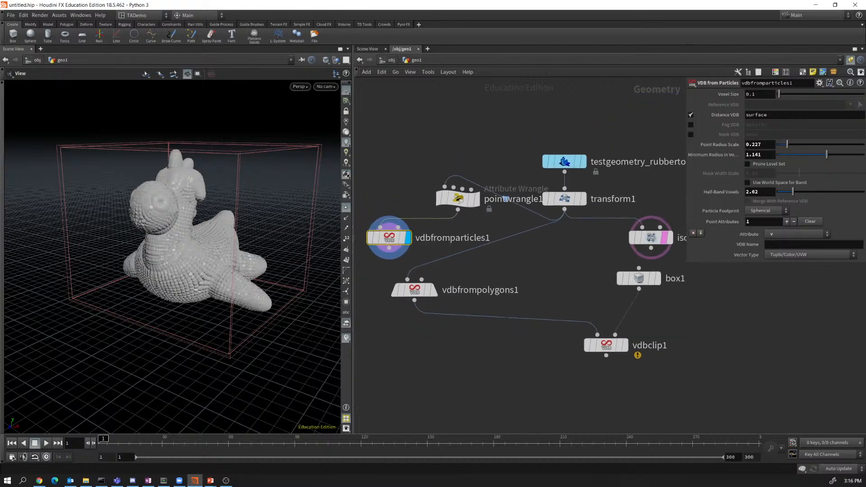
middle_click_drag(379, 266, 488, 270)
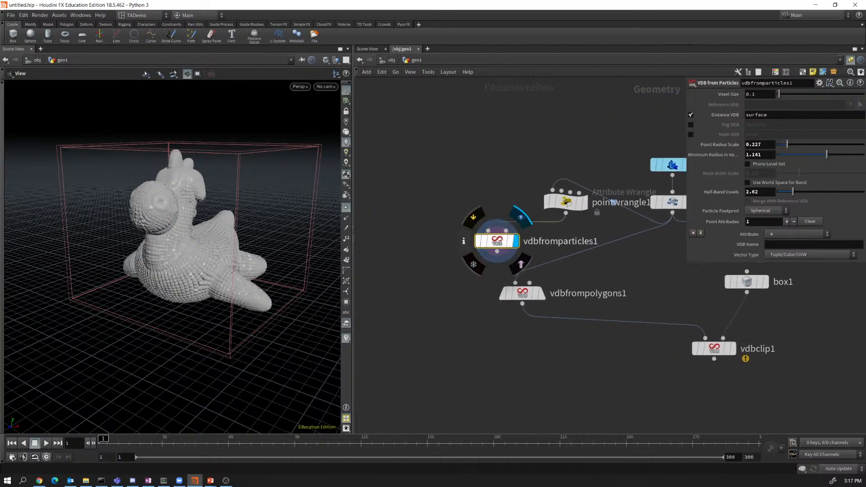
left_click(464, 241)
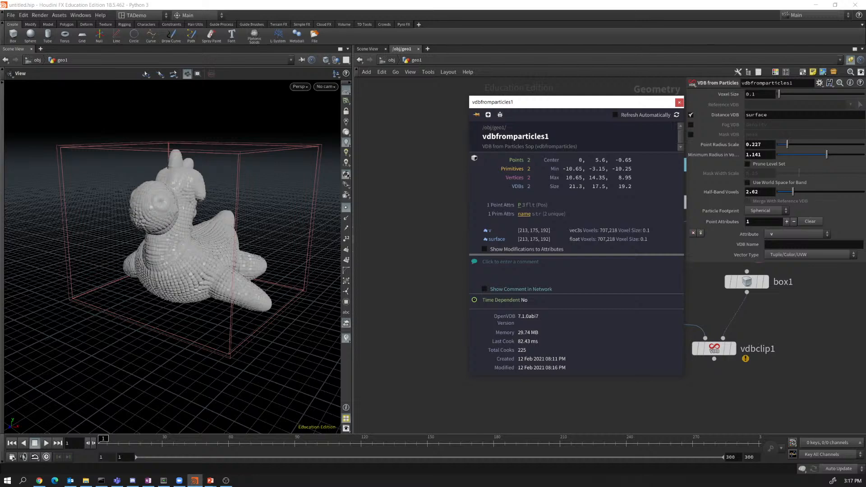
left_click(679, 102)
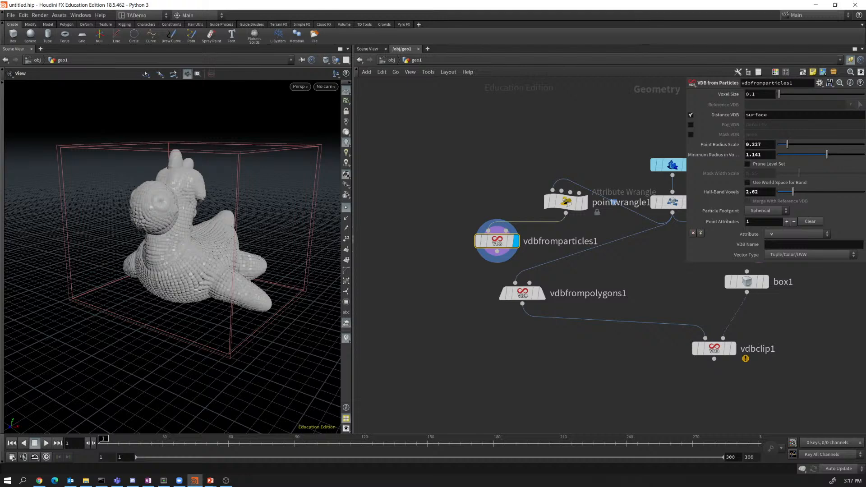
left_click_drag(497, 241, 428, 247)
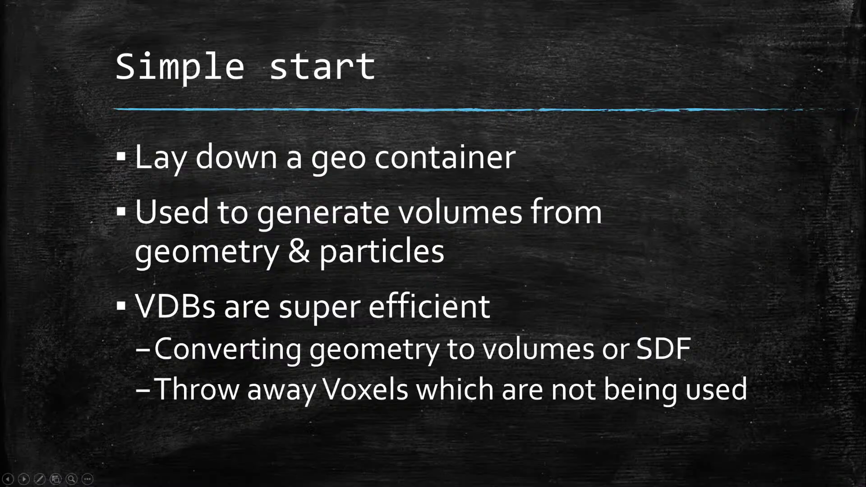
Step through the VDBs, Two ways to create and Create Another Attribute slides to Signed Distance Functions.
key("Right")
key("Right")
key("Right")
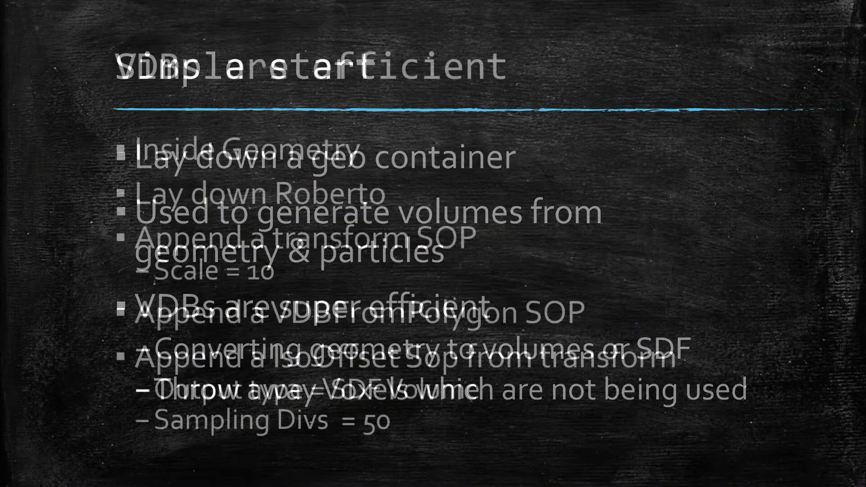
key("Right")
key("Right")
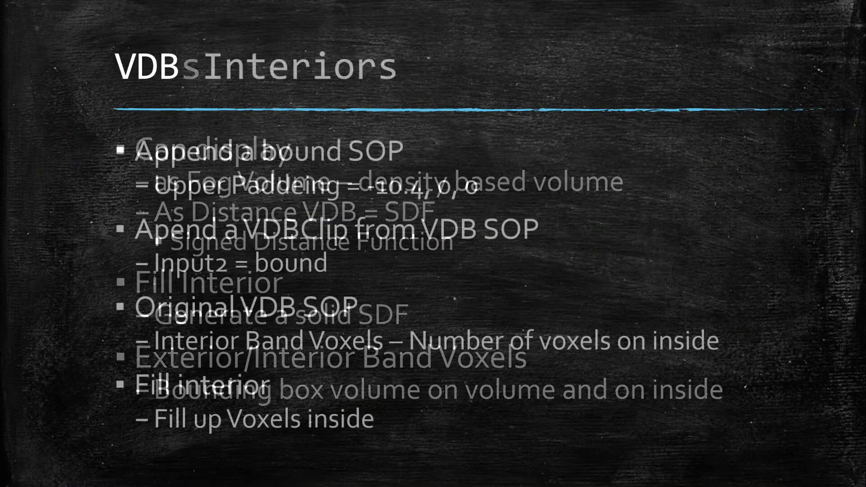
key("Right")
key("Right")
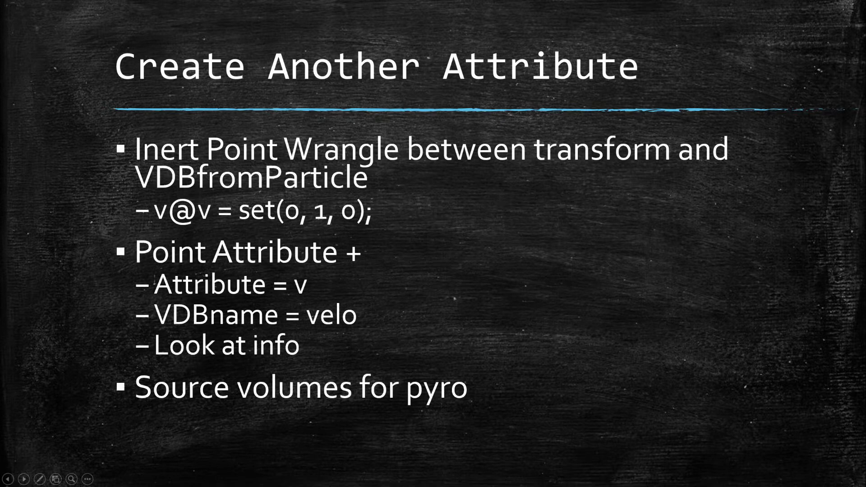
key("Right")
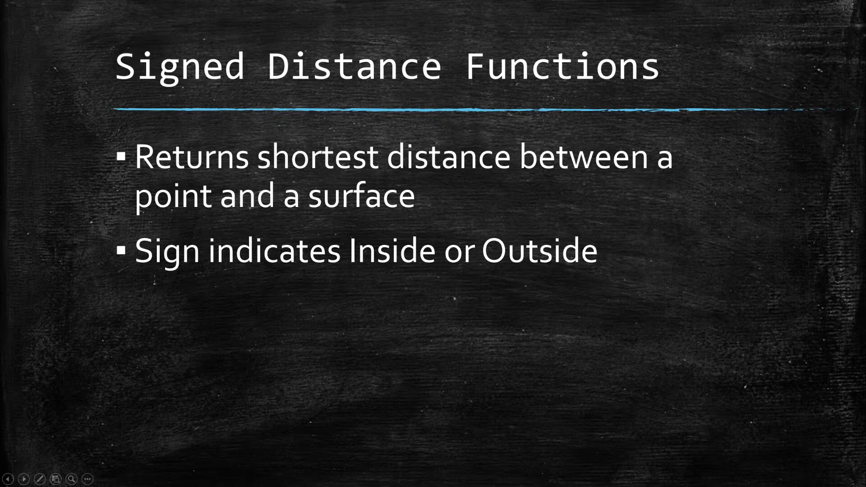
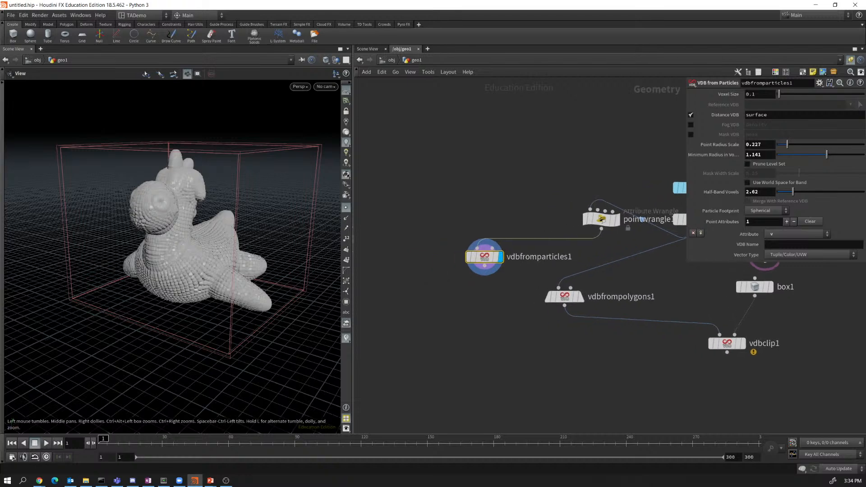
Reposition vdbfrompolygons1 and show the smooth polygon VDB toy in the viewport.
mouse_move(548, 245)
left_click_drag(548, 245, 477, 262)
left_click(499, 240)
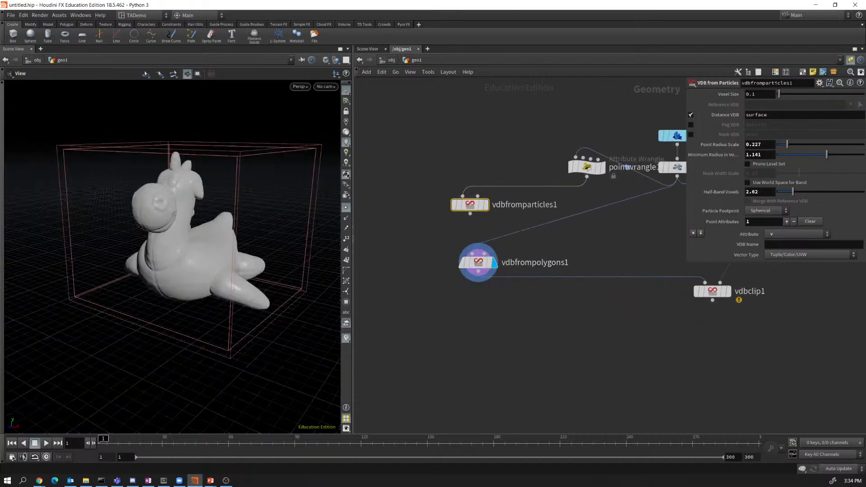
middle_click_drag(587, 198, 520, 209)
middle_click_drag(521, 178, 470, 189)
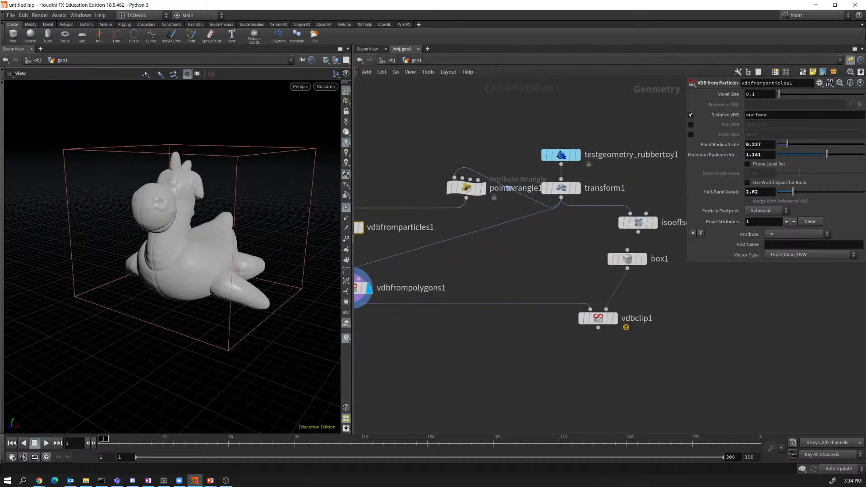
middle_click_drag(501, 325, 604, 264)
scroll(605, 264, "up", 1)
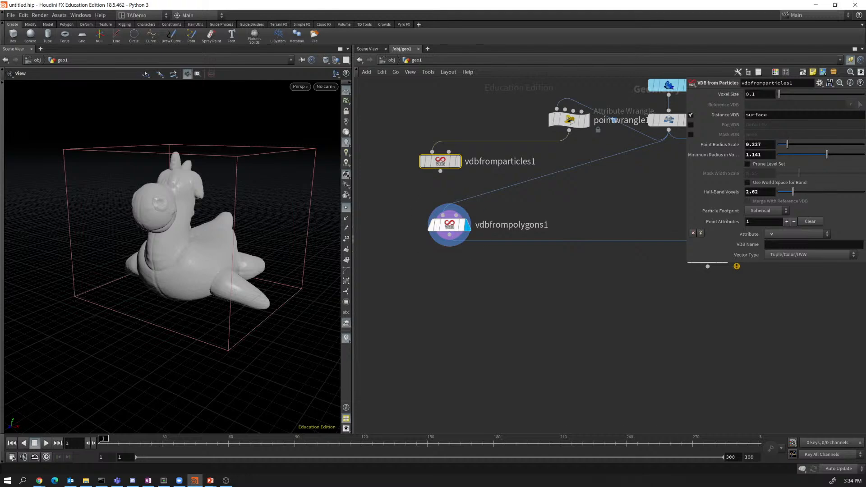
mouse_move(450, 224)
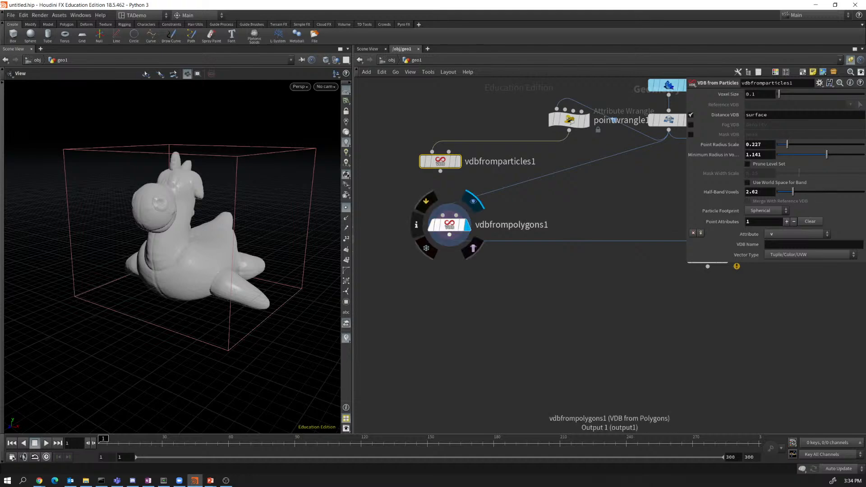
Add a Transform node below vdbfrompolygons1, display it, and set Rotate Z to 45.
left_click_drag(450, 235, 504, 284)
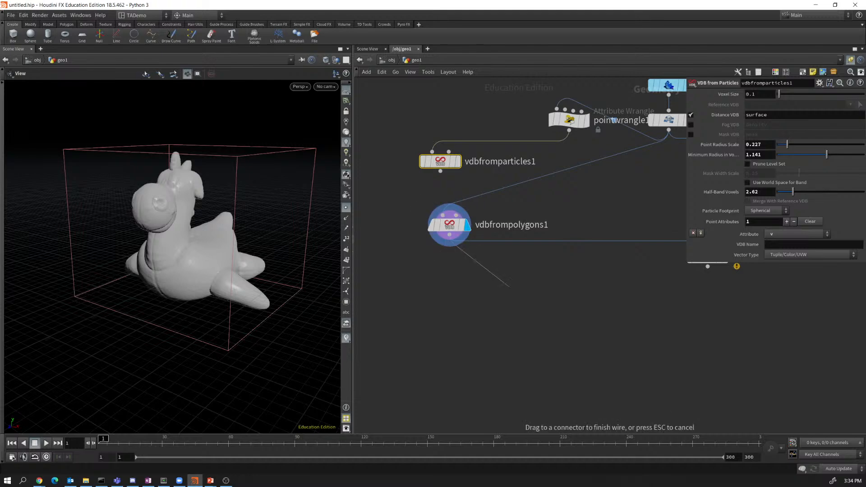
key("Tab")
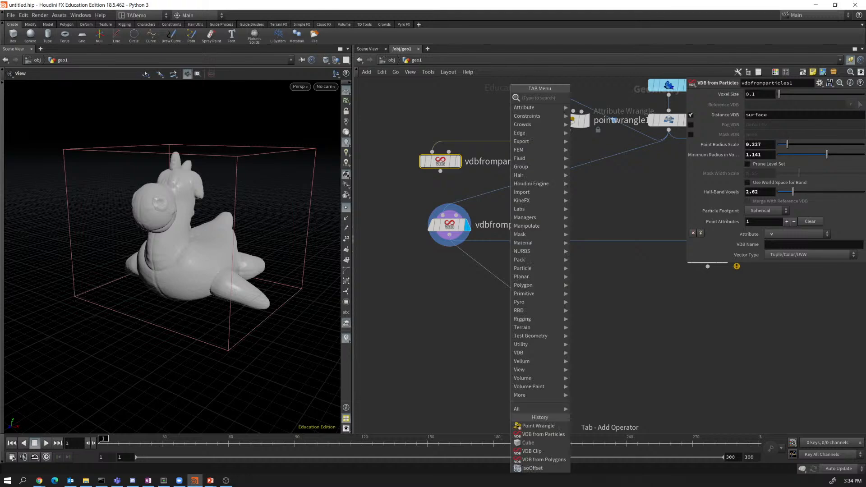
type("trans")
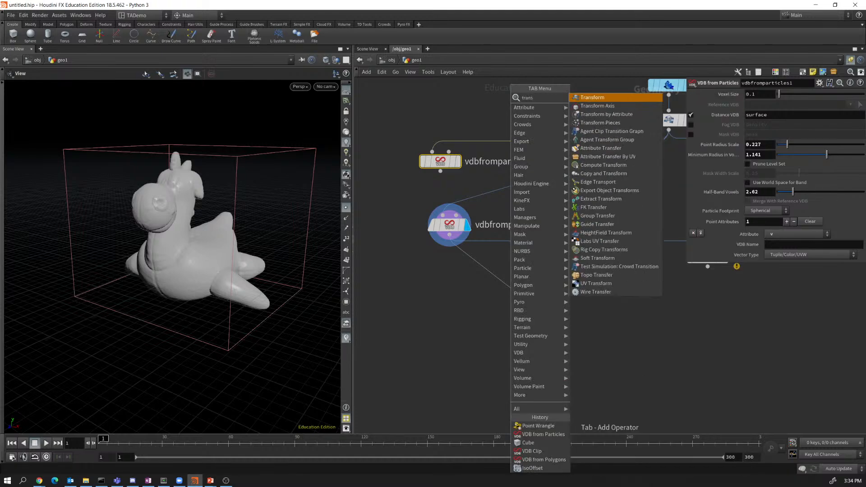
left_click(593, 97)
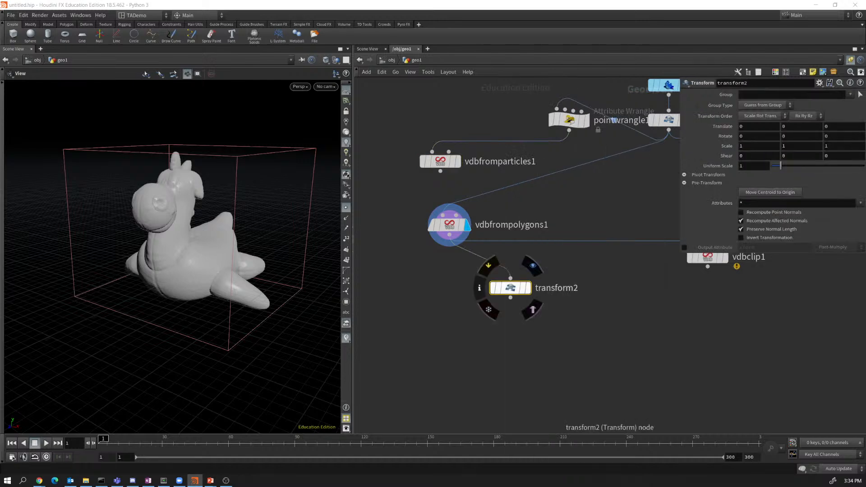
left_click(533, 266)
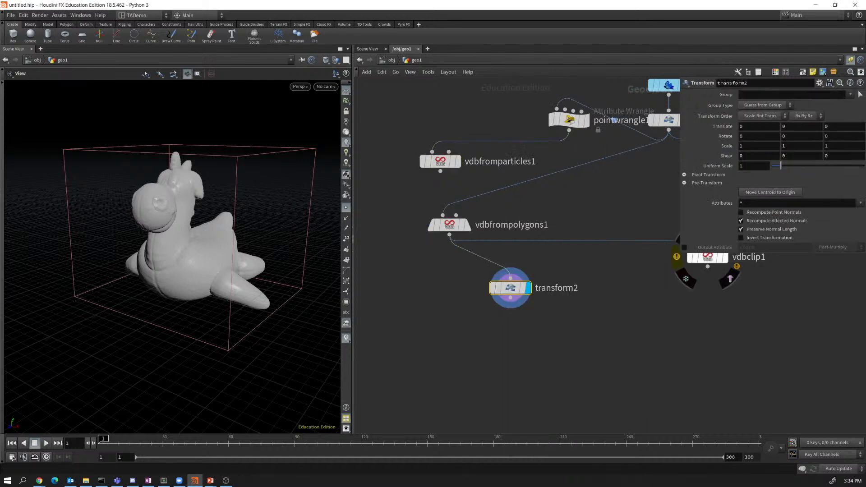
left_click(834, 136)
type("45")
key("Return")
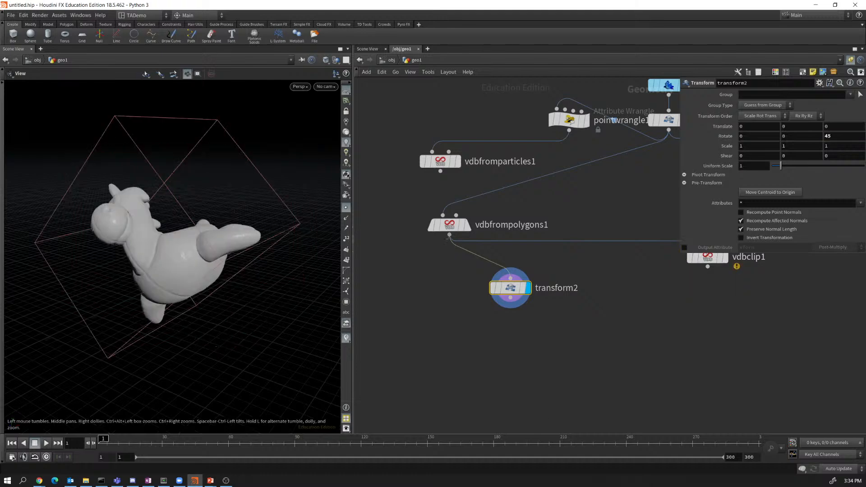
left_click(450, 234)
key("Tab")
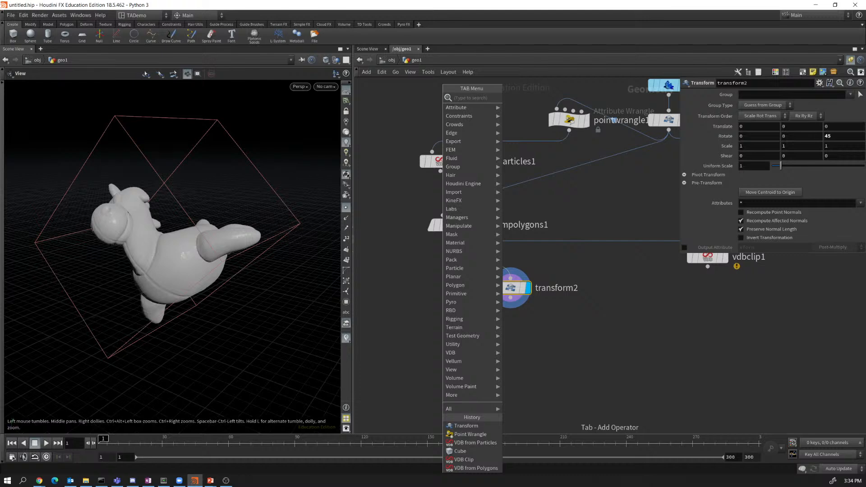
Add a VDB Combine fed by vdbfrompolygons1 and transform2, and display it.
type("vdb")
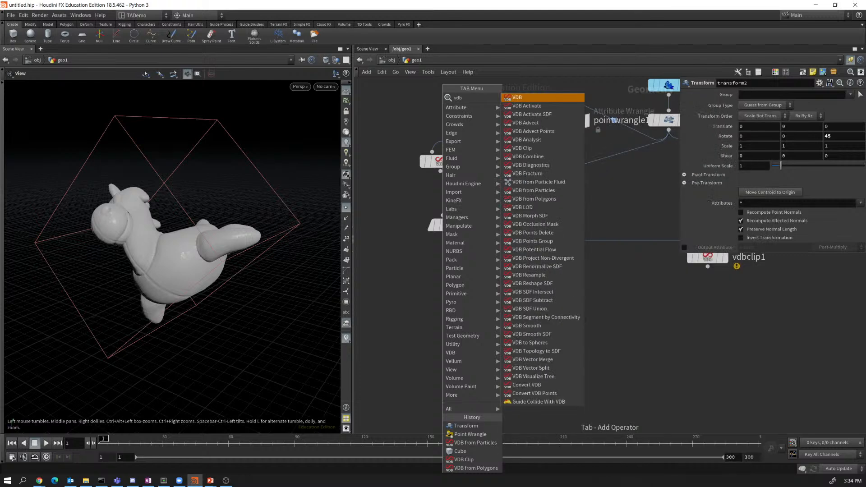
left_click(528, 157)
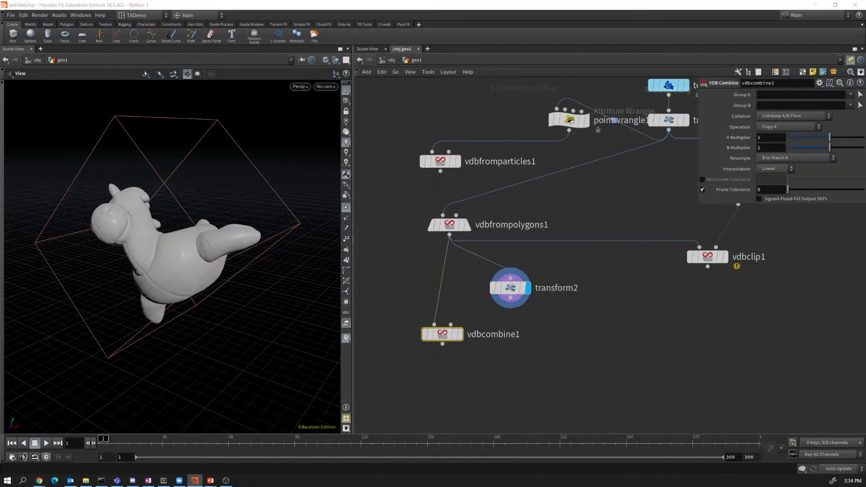
left_click_drag(451, 325, 461, 347)
left_click(484, 324)
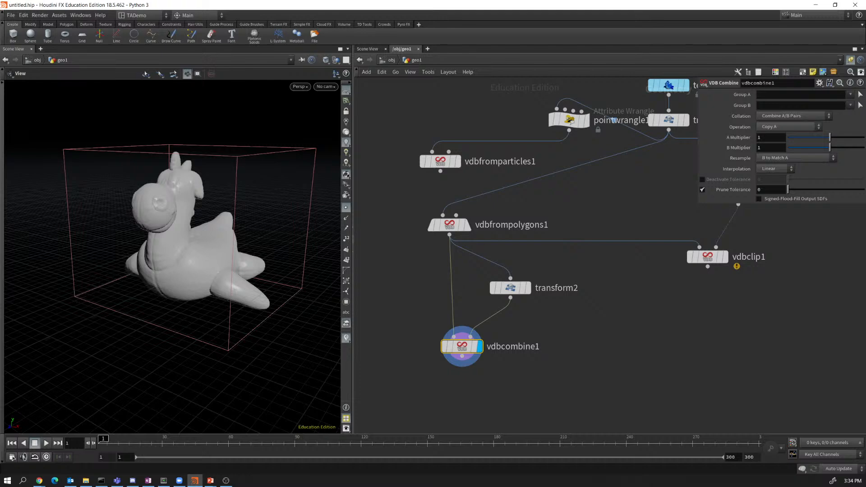
Try Copy B, then set the vdbcombine1 operation to Invert A.
left_click(788, 127)
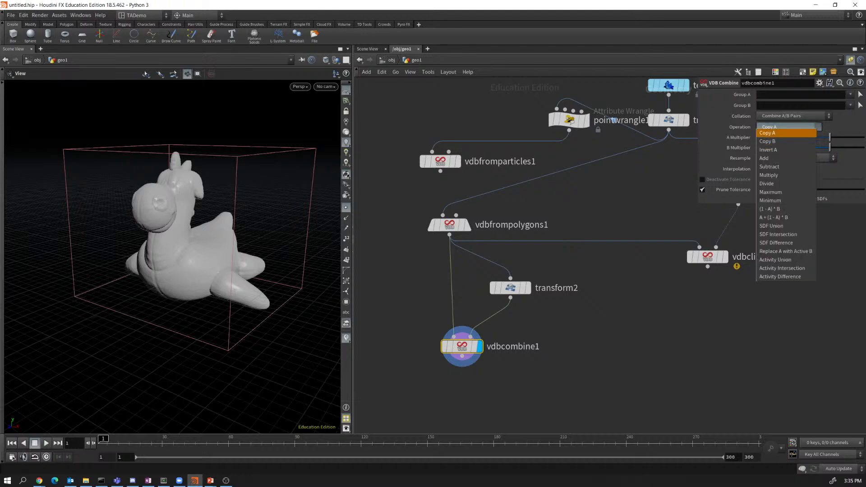
left_click(787, 141)
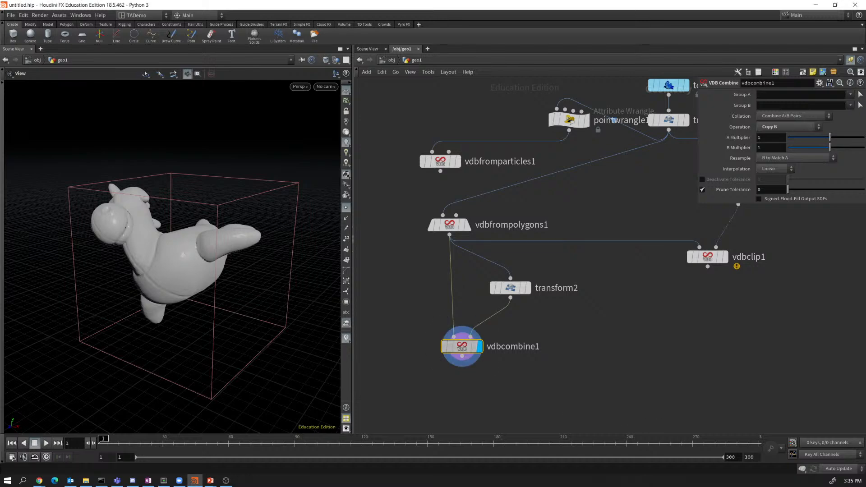
left_click_drag(462, 346, 449, 350)
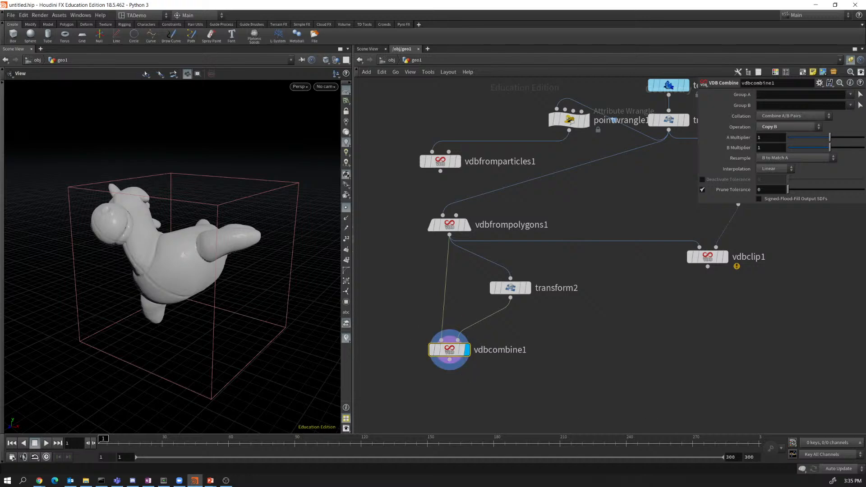
left_click(787, 126)
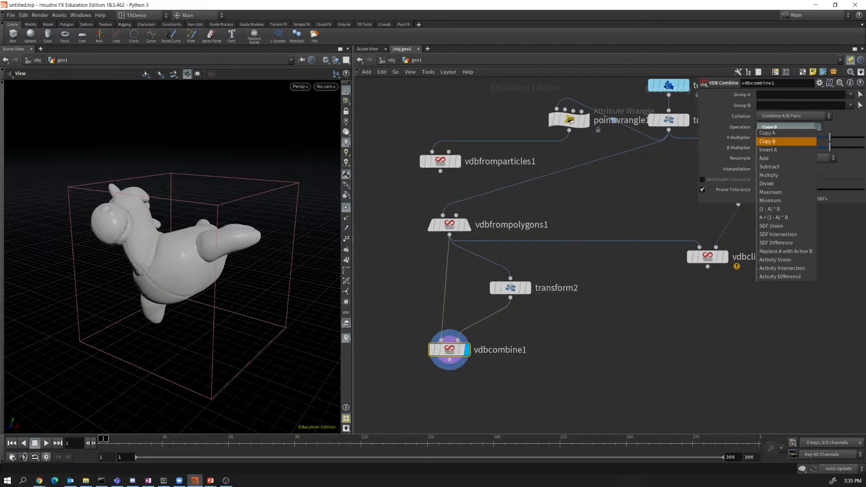
left_click(776, 150)
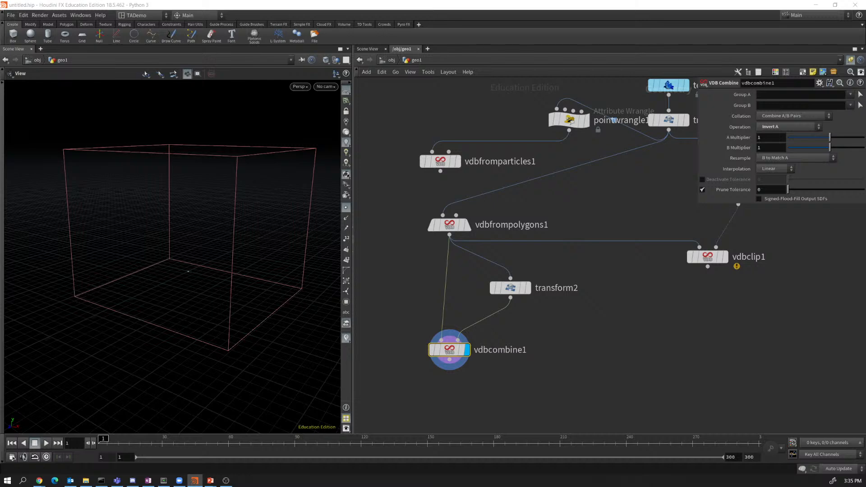
Switch vdbfrompolygons1 to Fog VDB output with Distance VDB turned off.
left_click(449, 225)
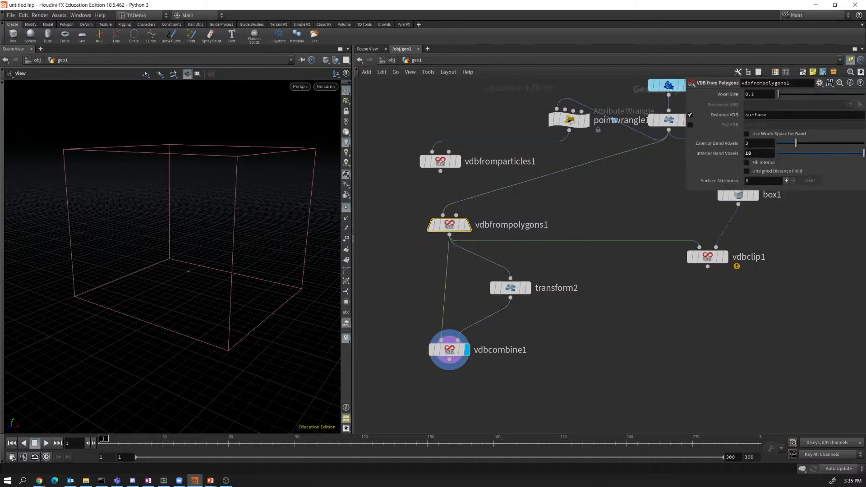
left_click(690, 125)
left_click(691, 114)
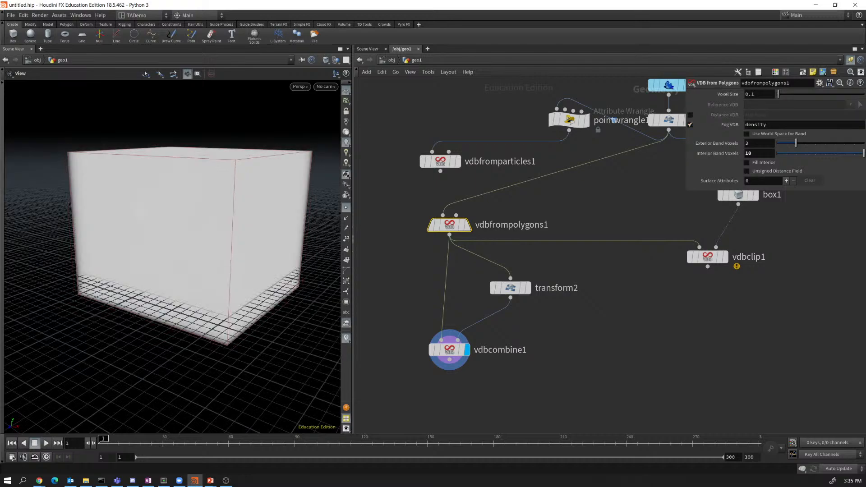
left_click_drag(181, 253, 110, 209)
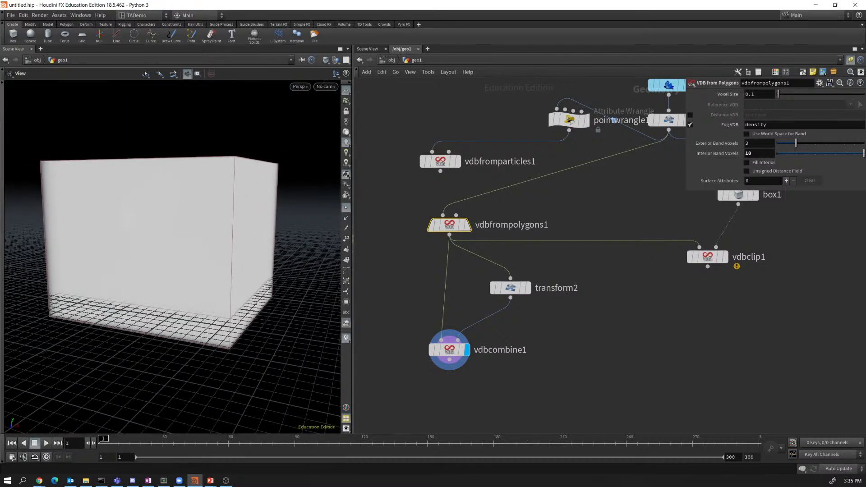
Lower Interior Band Voxels to 3 and raise Voxel Size to 0.19.
left_click_drag(863, 154, 796, 143)
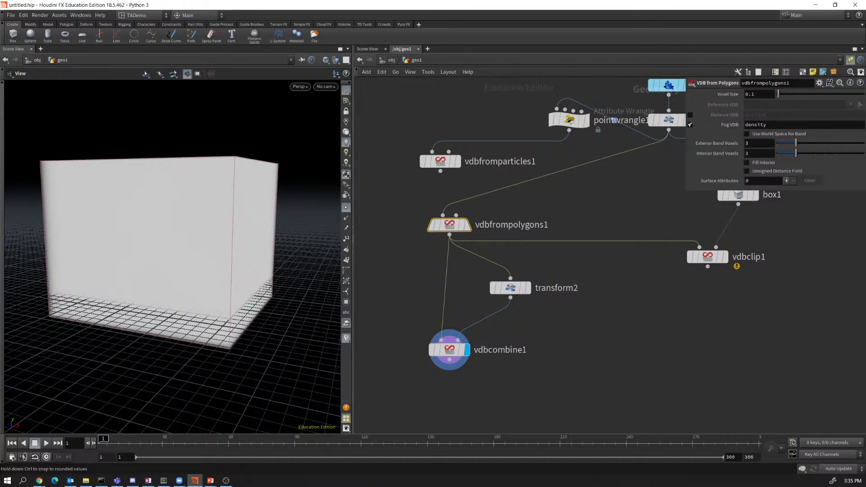
mouse_move(778, 94)
left_mouse_down()
mouse_move(817, 94)
mouse_move(781, 94)
left_mouse_up()
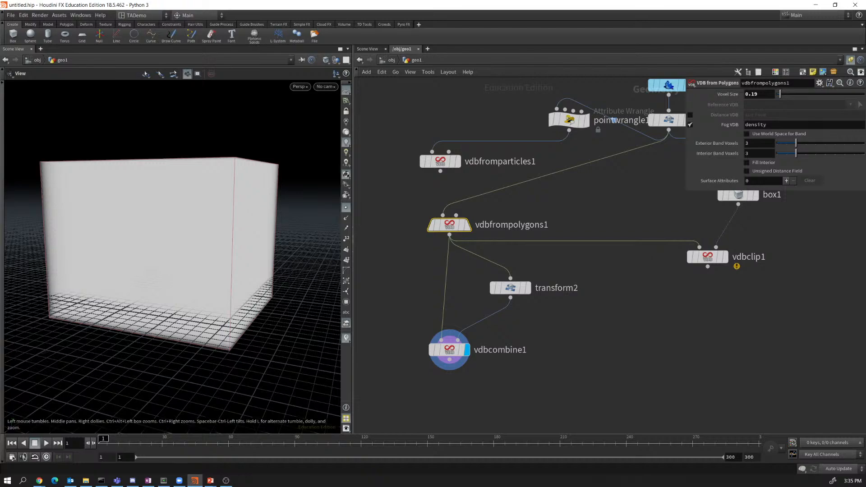
left_click_drag(181, 244, 169, 266)
right_click_drag(169, 266, 136, 246)
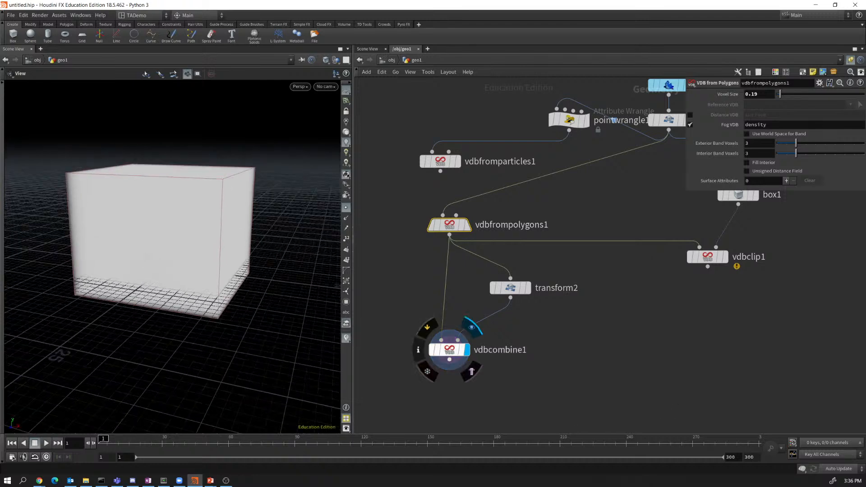
left_click_drag(451, 349, 452, 326)
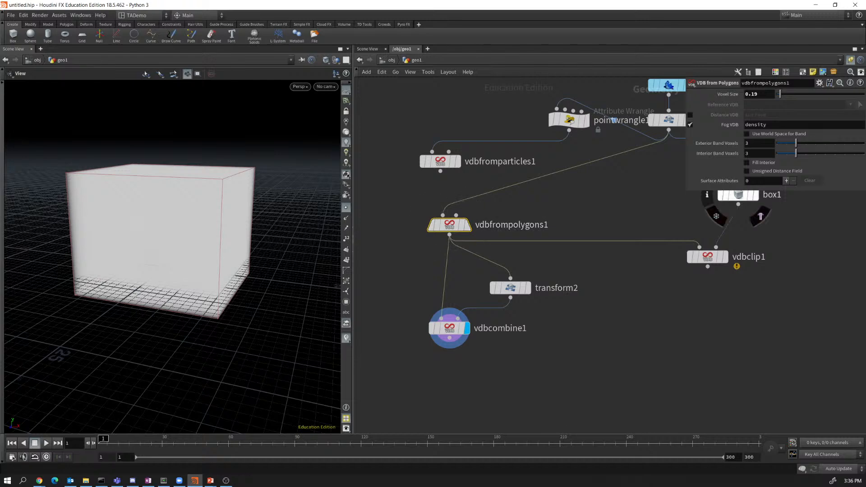
Restore Distance VDB output and set vdbcombine1's operation to SDF Union.
left_click(690, 124)
left_click(690, 115)
left_click(449, 328)
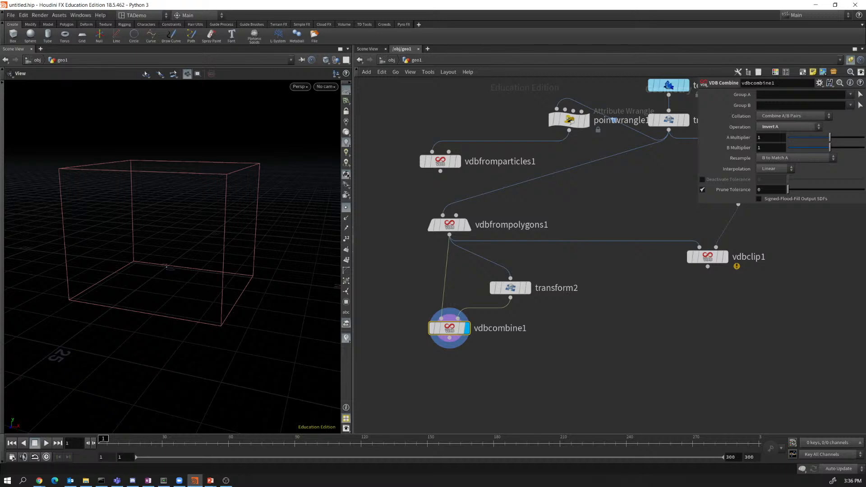
left_click(790, 126)
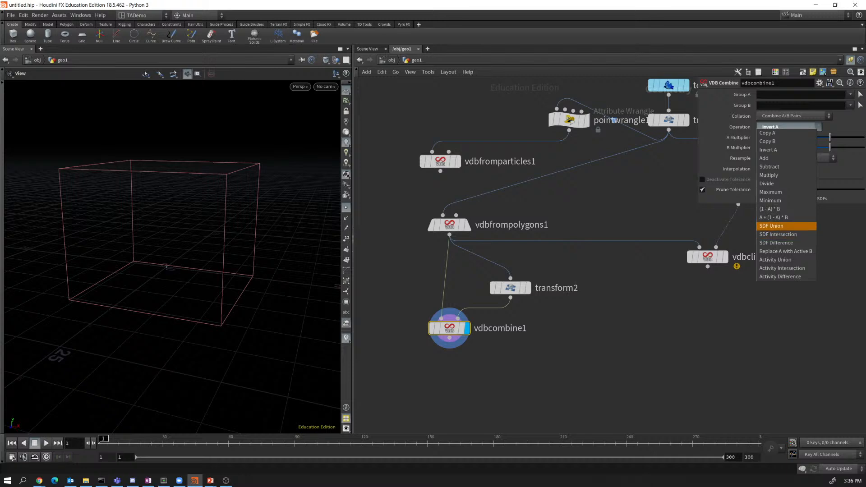
left_click(788, 226)
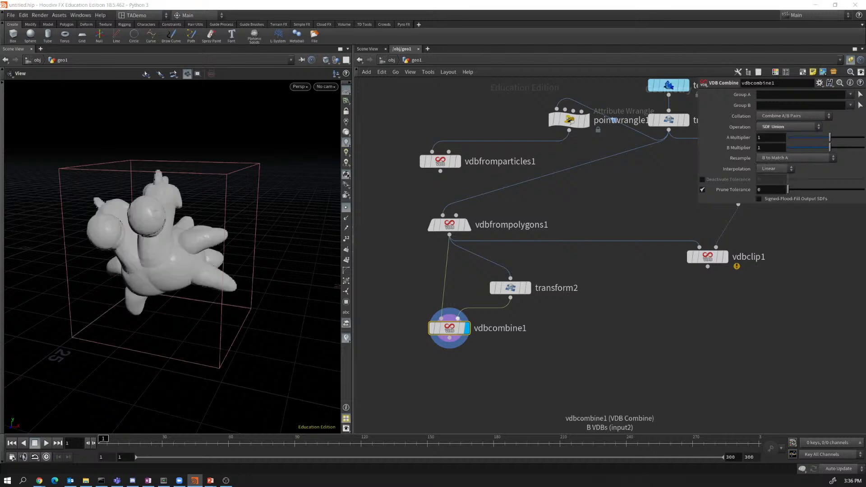
Compare the original, rotated and union results by switching display flags.
left_click(467, 225)
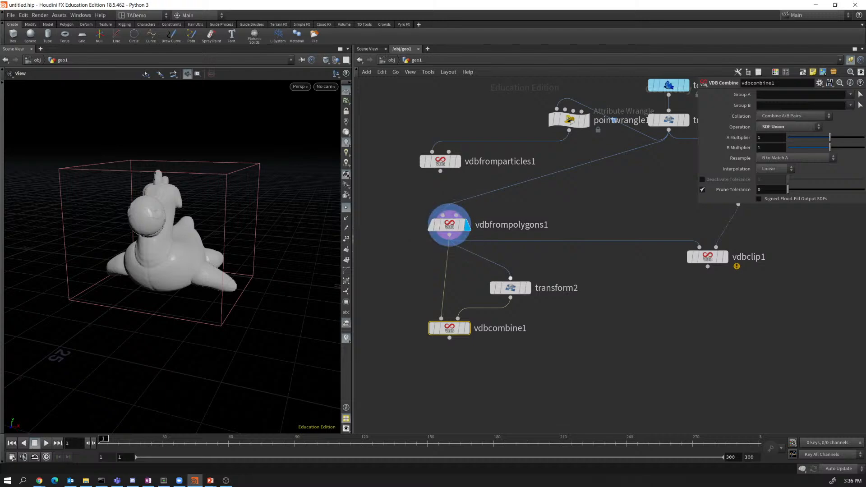
left_click(528, 287)
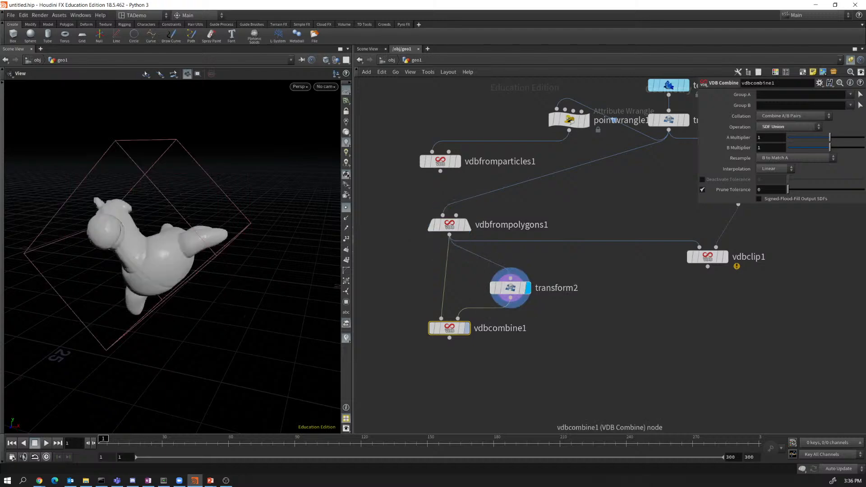
left_click(468, 328)
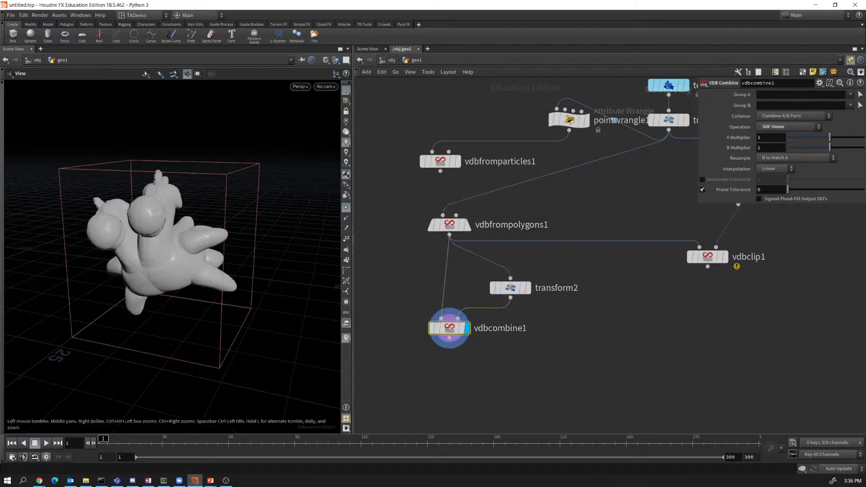
Nudge vdbcombine1 up-right, then cycle display through original, rotated copy and fused two-headed result.
mouse_move(171, 271)
left_mouse_down()
mouse_move(203, 264)
mouse_move(270, 221)
mouse_move(199, 239)
mouse_move(183, 268)
left_mouse_up()
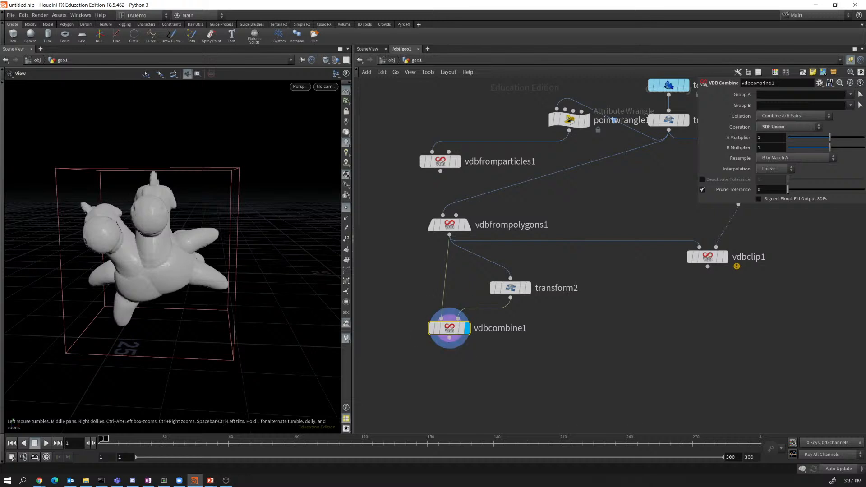
left_click_drag(449, 328, 455, 322)
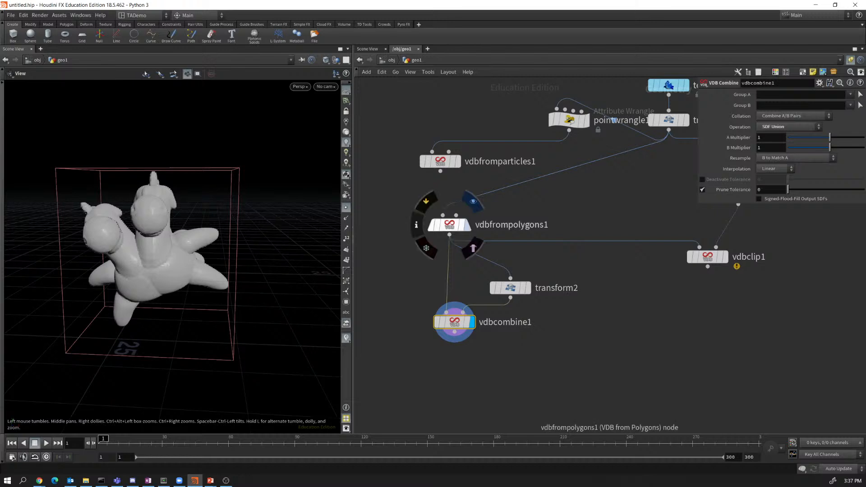
left_click(468, 224)
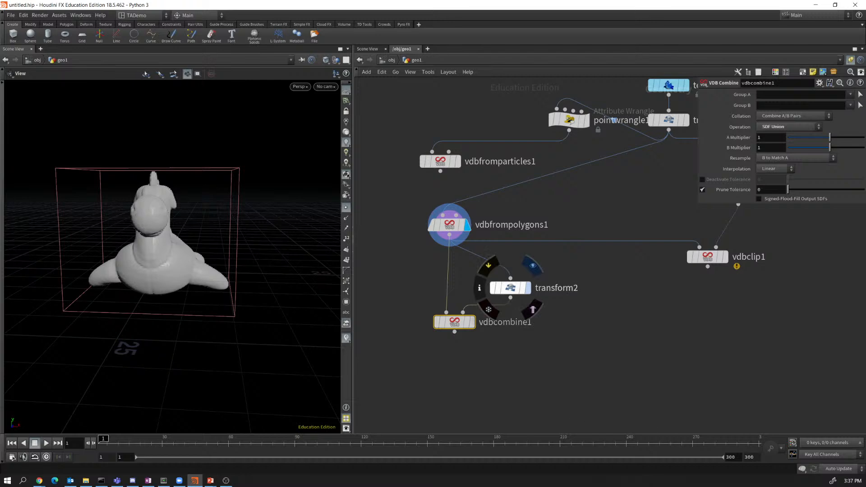
left_click(527, 288)
left_click(472, 322)
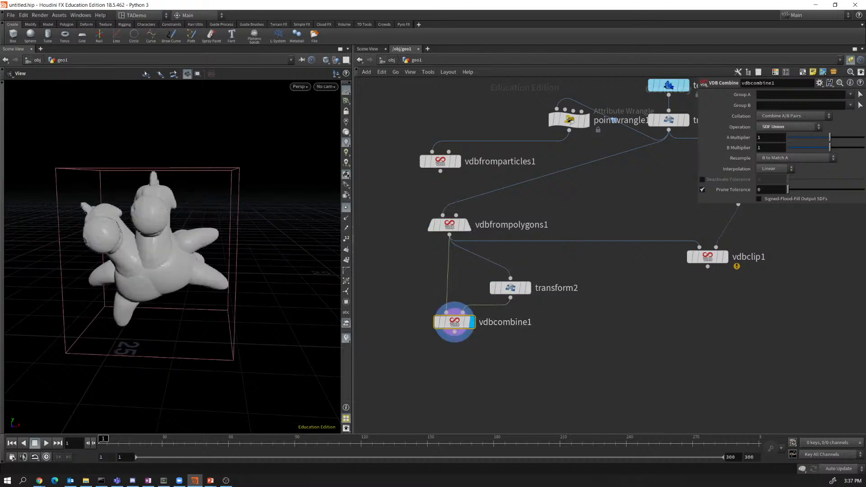
Set vdbcombine1 to SDF Difference and orbit around the carved-out toy.
left_click(789, 127)
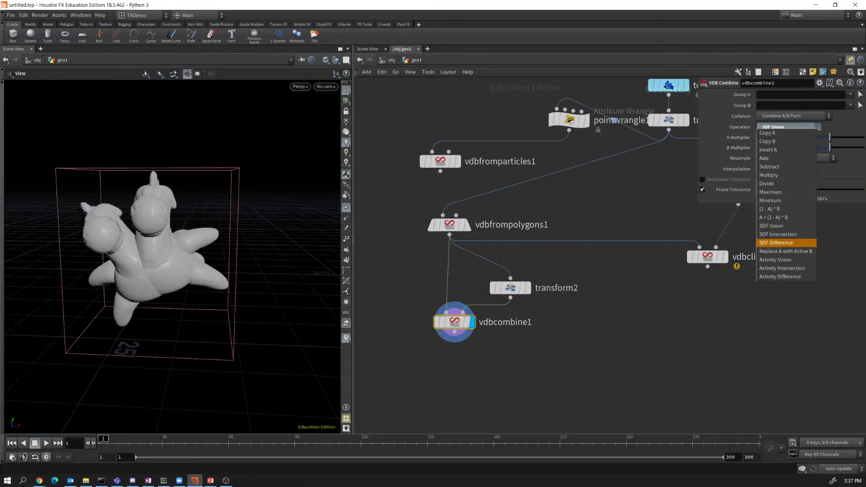
left_click(787, 243)
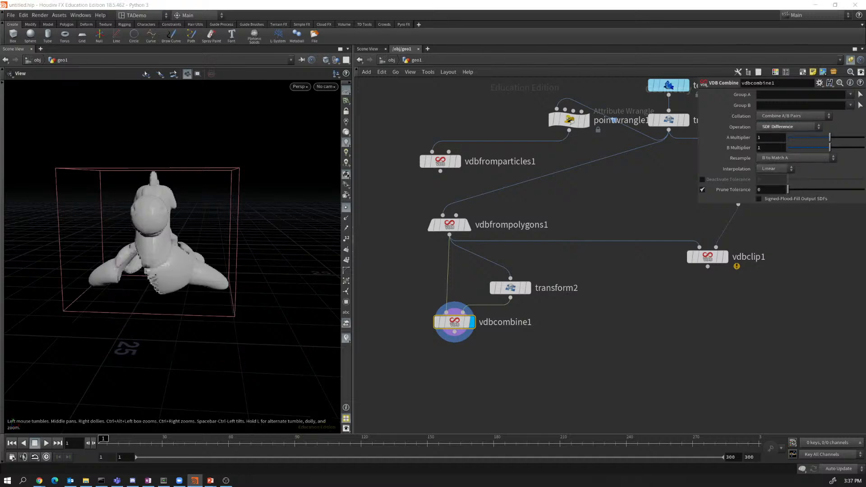
left_click_drag(149, 266, 208, 280)
left_click_drag(234, 261, 156, 176)
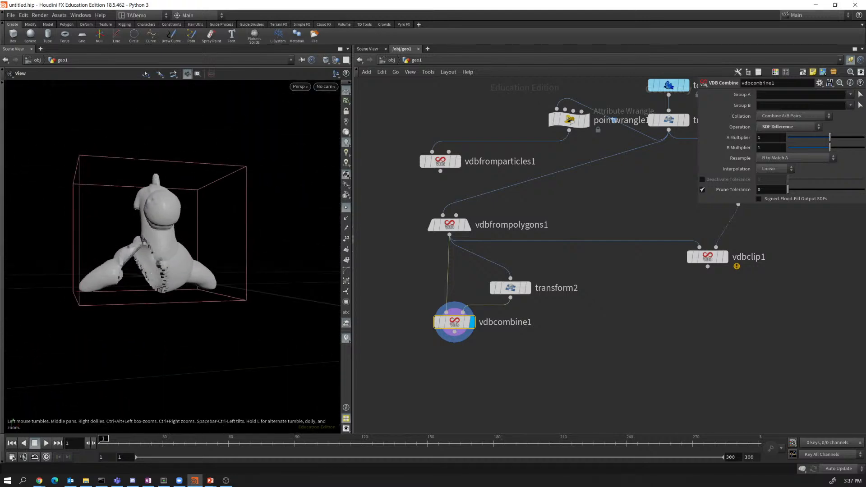
left_click_drag(203, 239, 185, 217)
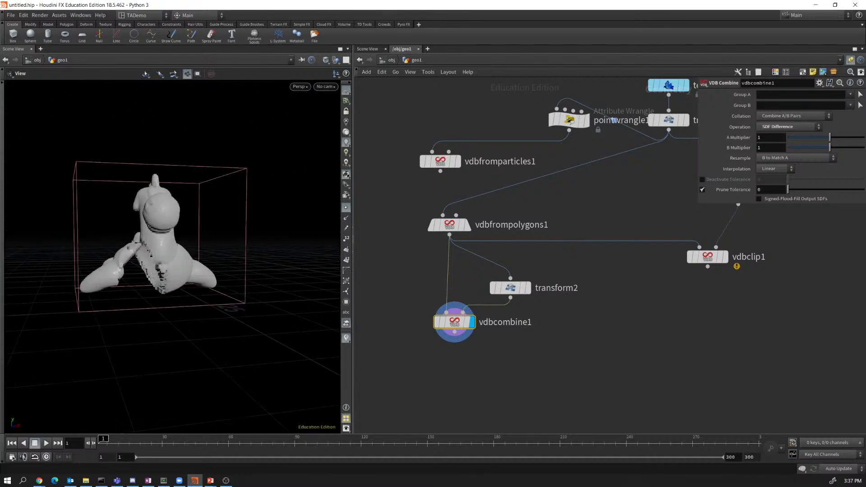
Try Fill Interior on vdbfrompolygons1, then turn it back off and view from the right.
left_click(450, 224)
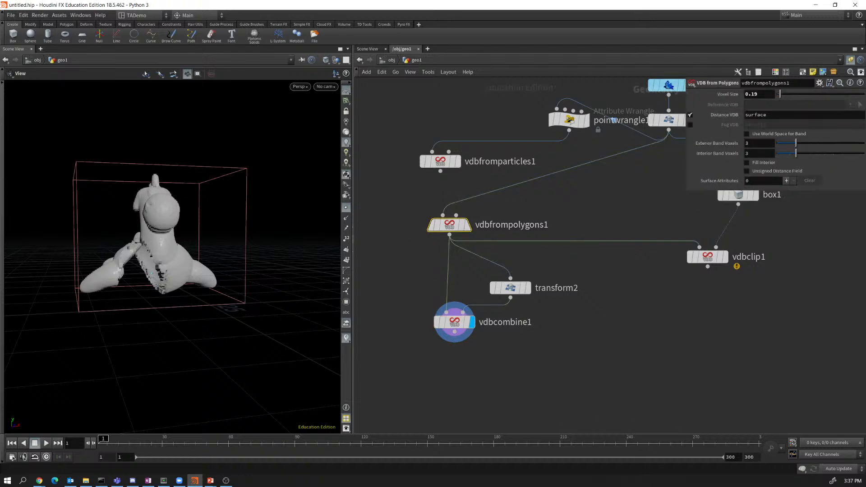
left_click(748, 162)
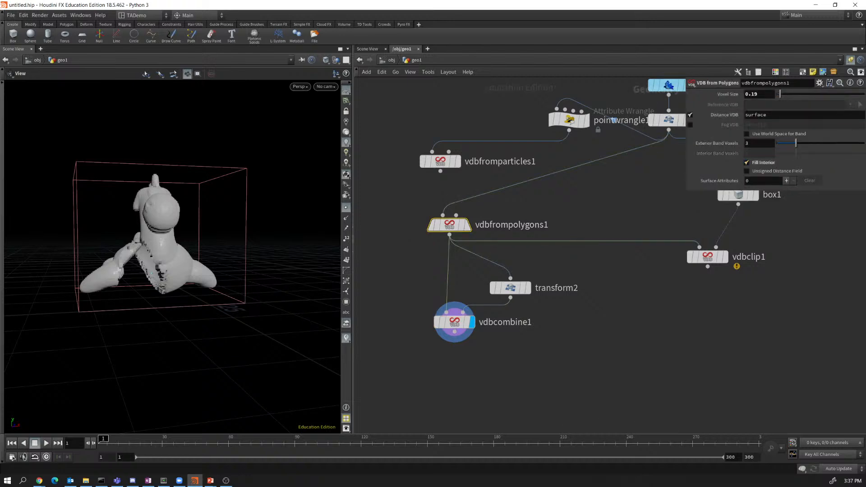
left_click_drag(151, 273, 178, 281)
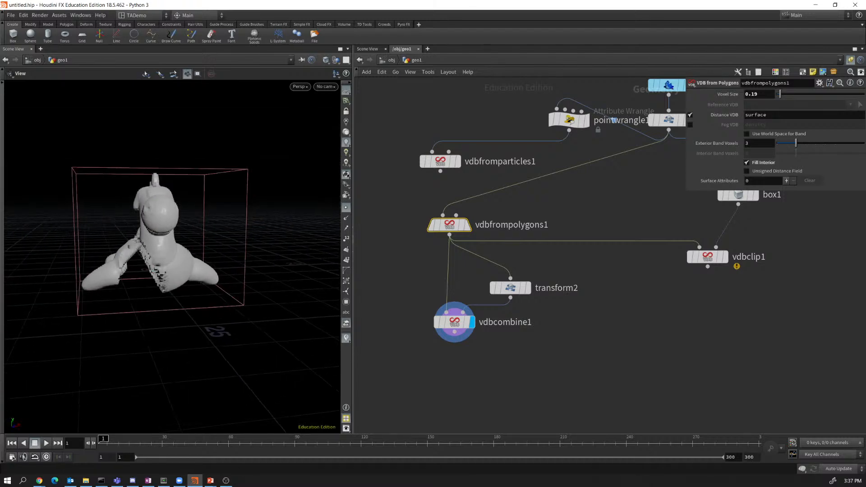
left_click(747, 162)
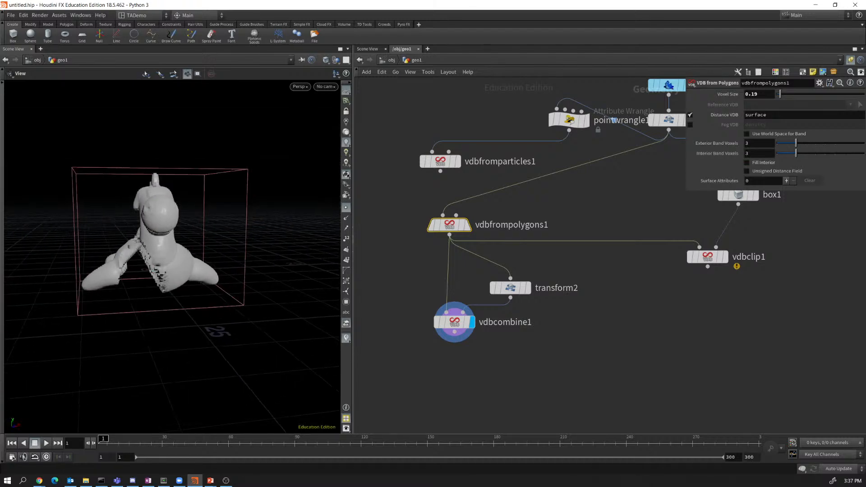
left_click_drag(158, 284, 133, 275)
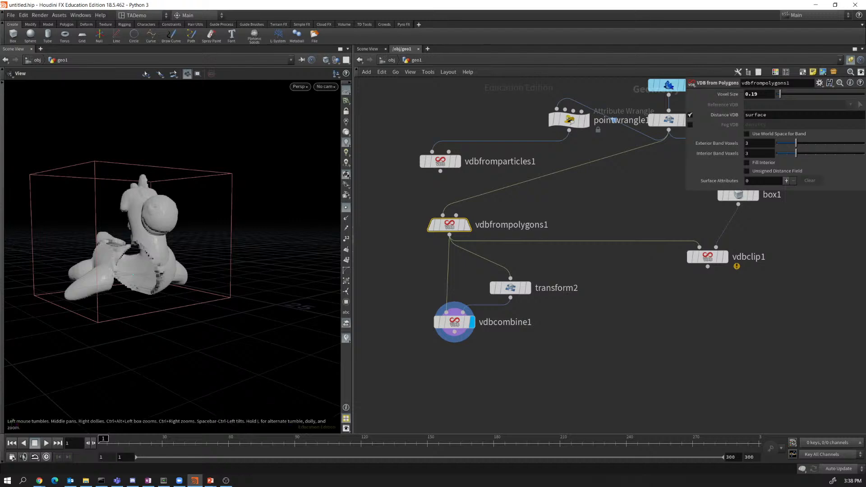
Switch vdbcombine1 to SDF Intersection and orbit around the overlapping shape.
left_click(449, 322)
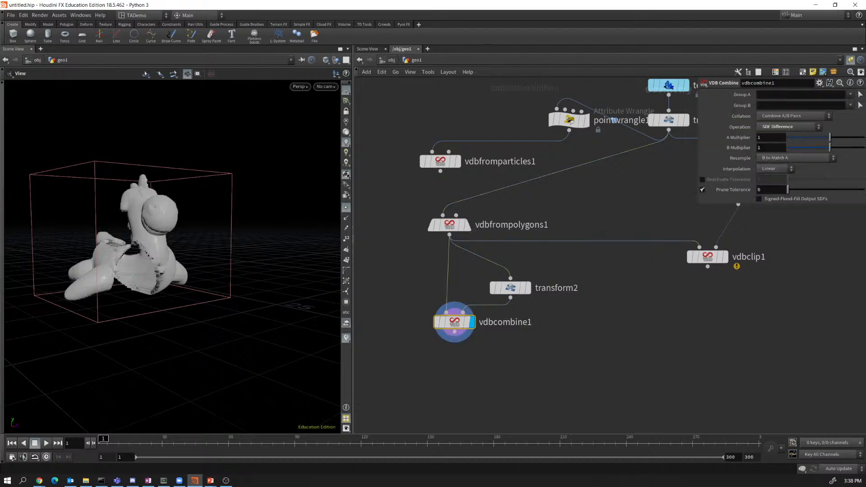
left_click_drag(180, 252, 163, 244)
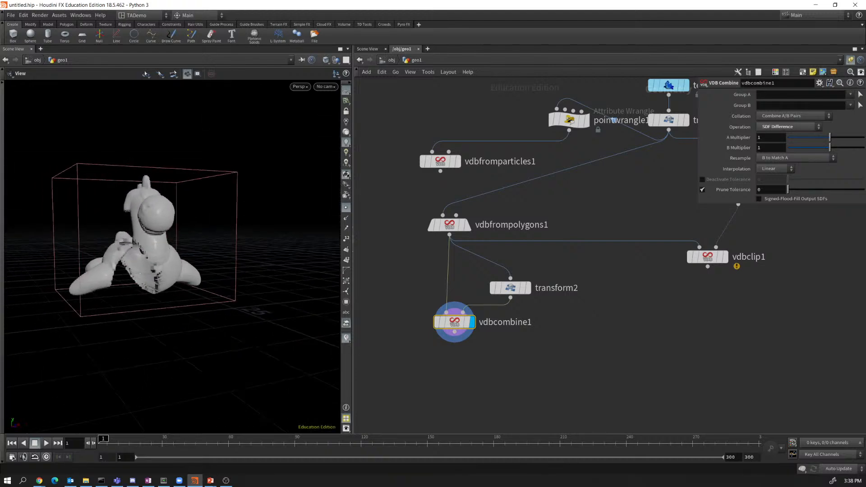
left_click(789, 127)
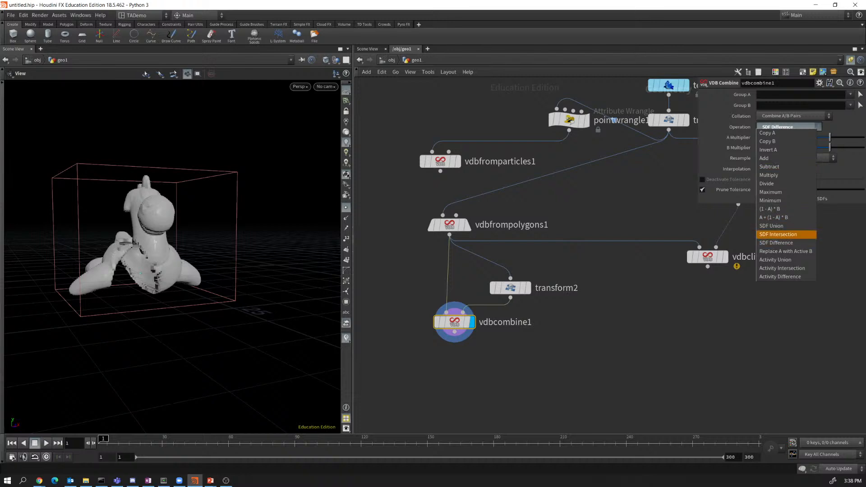
left_click(779, 234)
left_click_drag(149, 270, 140, 289)
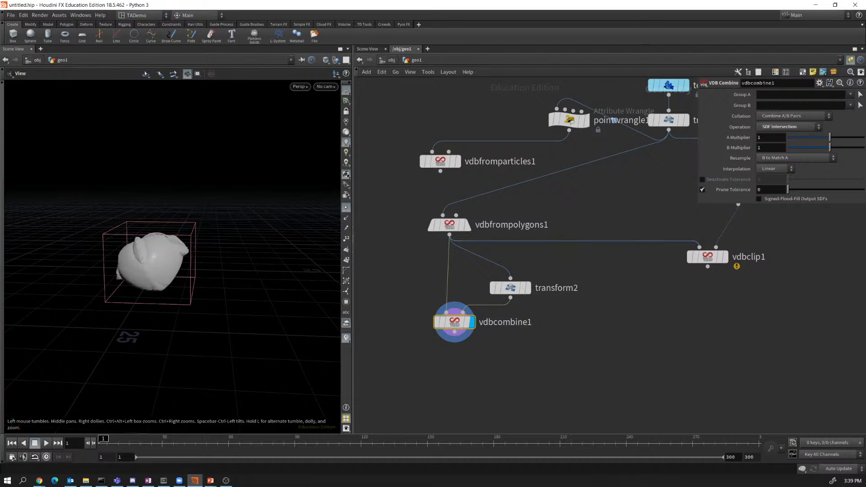
Shift vdbcombine1 slightly and set its operation back to SDF Difference.
left_click(789, 127)
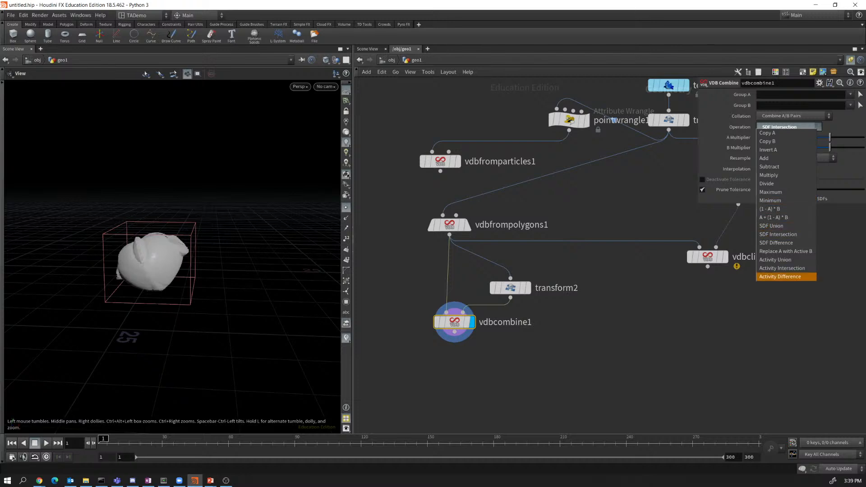
key("Escape")
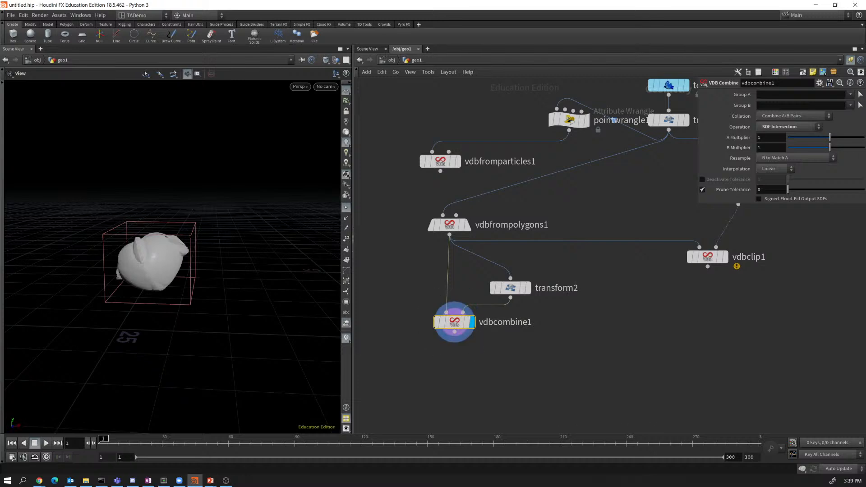
left_click_drag(454, 322, 435, 317)
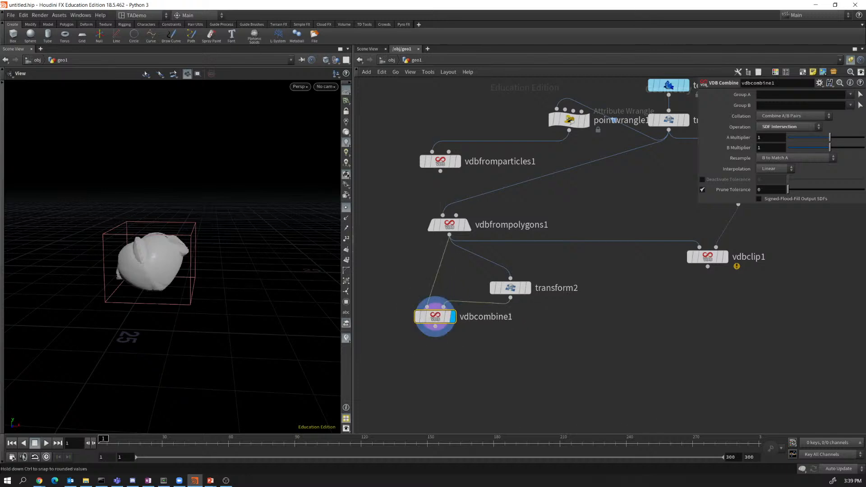
left_click(789, 127)
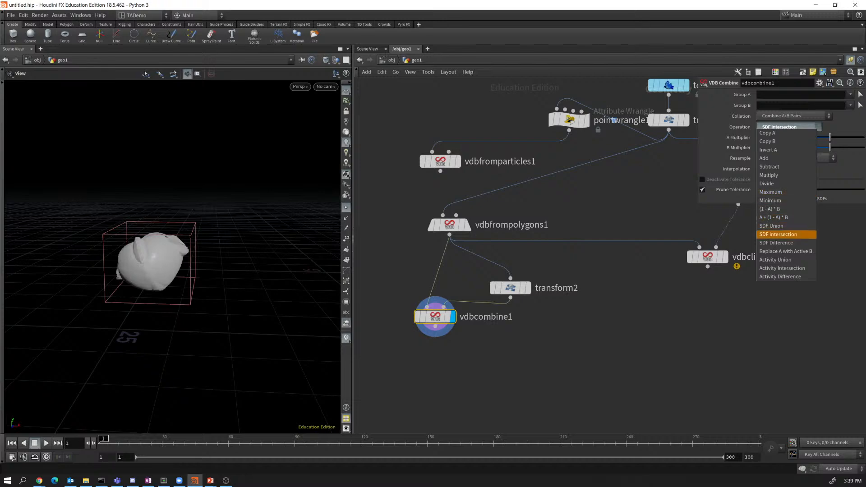
left_click(776, 243)
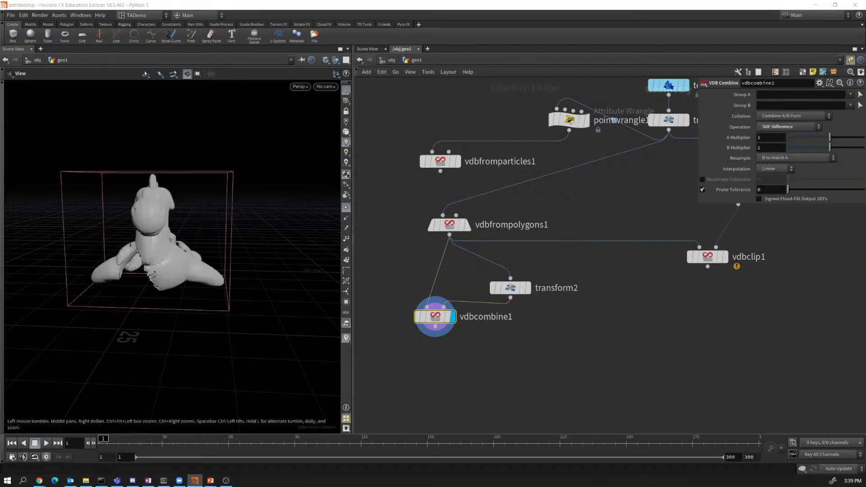
left_click_drag(154, 253, 183, 233)
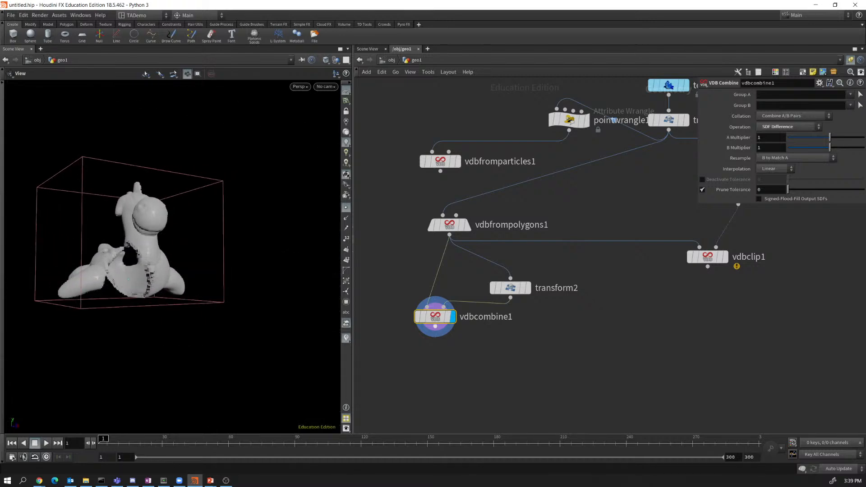
left_click_drag(435, 317, 456, 346)
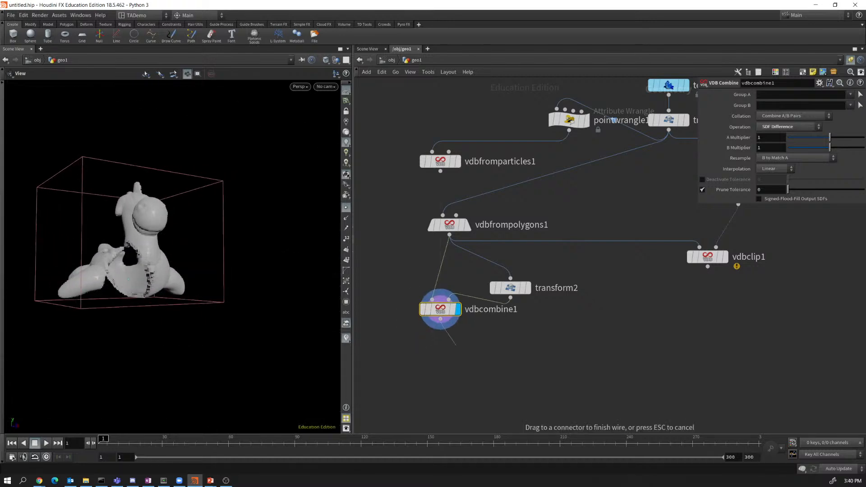
Browse the VDB node types in the Tab menu without adding one.
key("Tab")
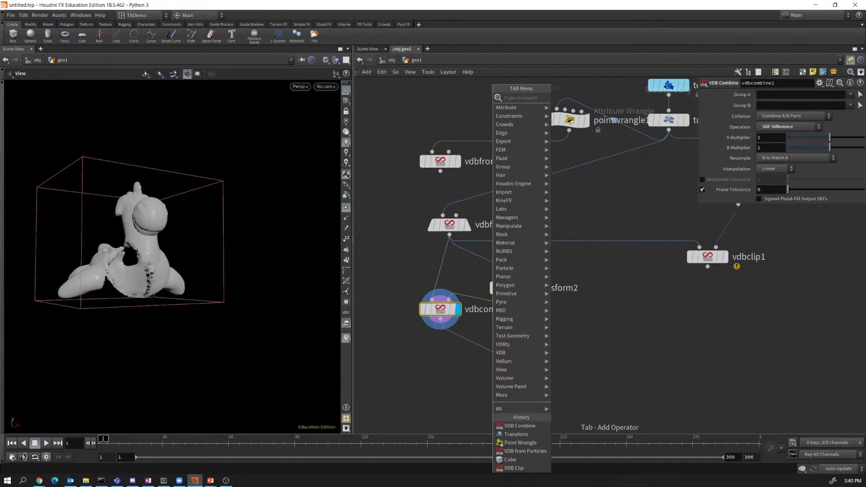
type("vdb")
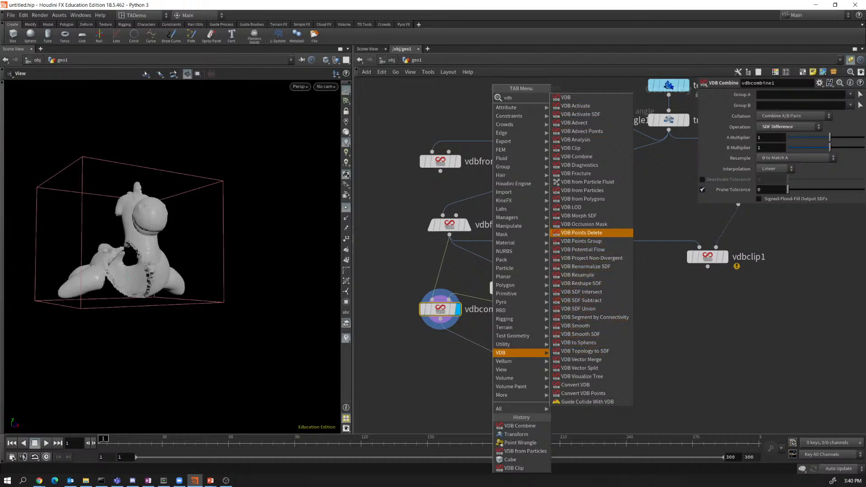
key("Up")
key("Up")
key("Up")
key("Up")
key("Up")
key("Up")
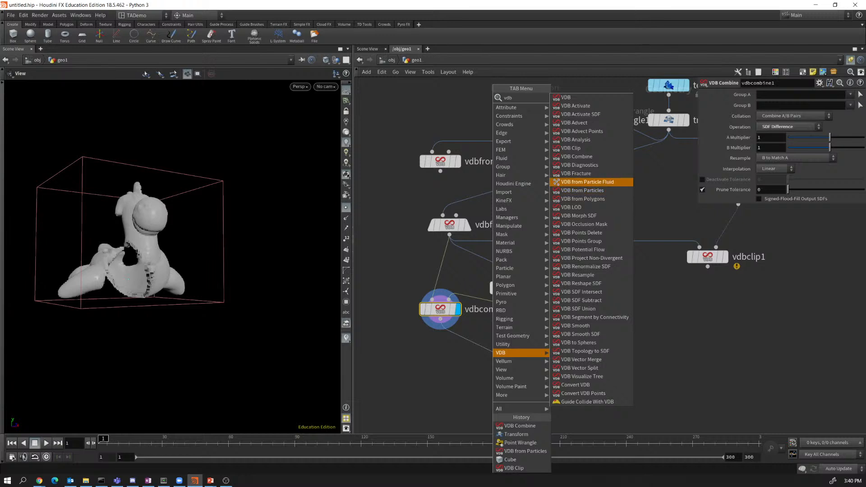
key("Up")
key("Up")
key("Down")
key("Down")
key("Down")
key("Down")
key("Down")
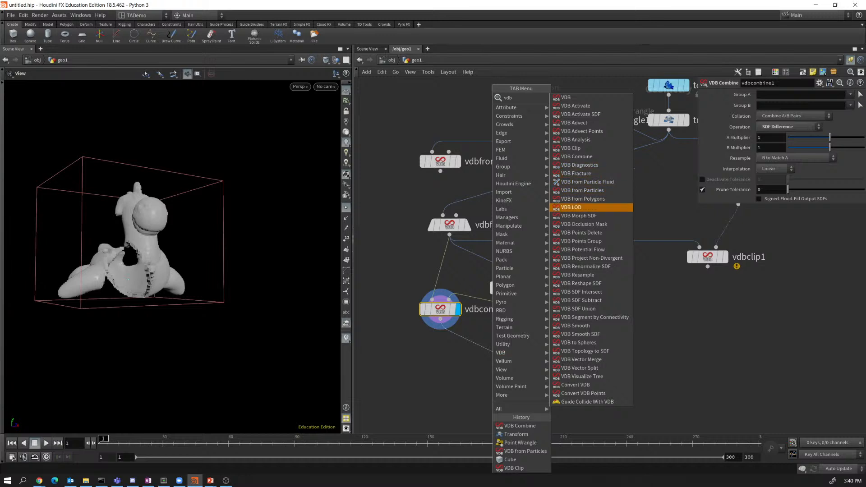
key("Escape")
Add a Convert VDB node below vdbcombine1, fed by its output.
left_click(441, 319)
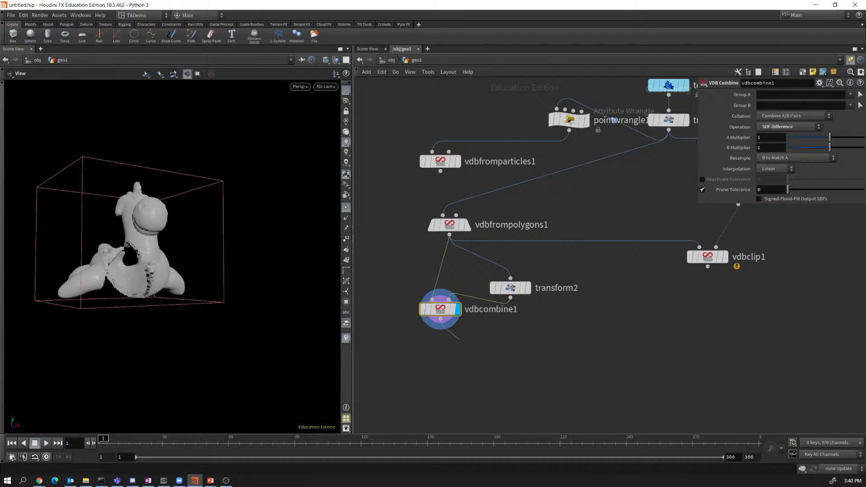
key("Tab")
type("co")
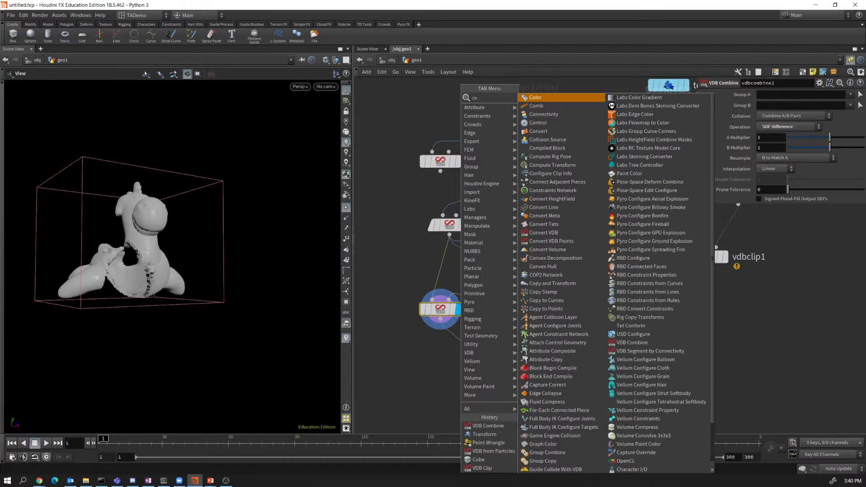
type("n")
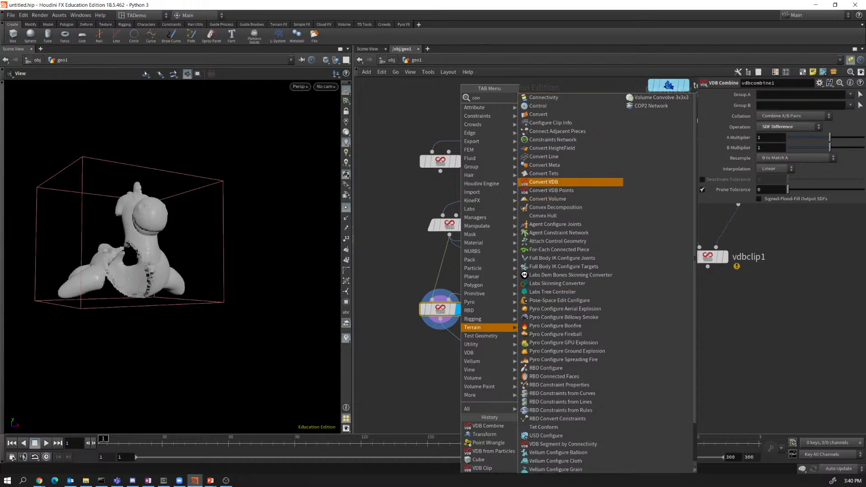
left_click(544, 182)
left_click(461, 351)
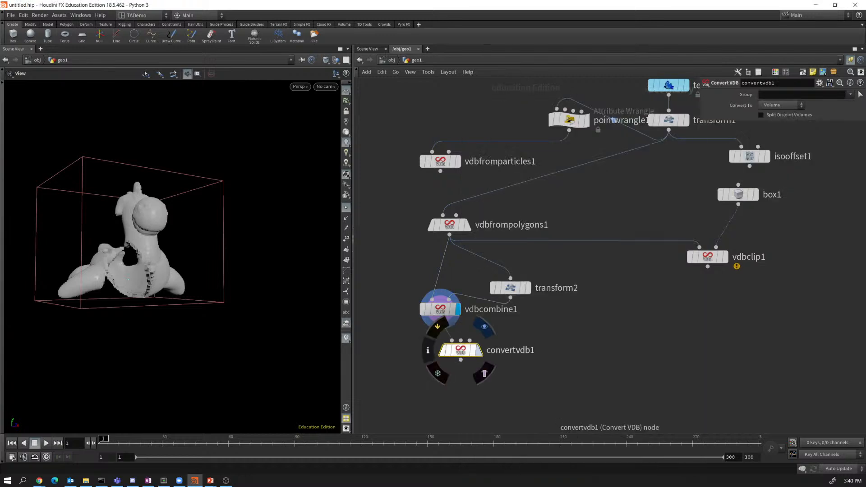
Place convertvdb1 just under vdbcombine1 and check its node info, which shows a volume output.
left_click_drag(461, 350, 464, 360)
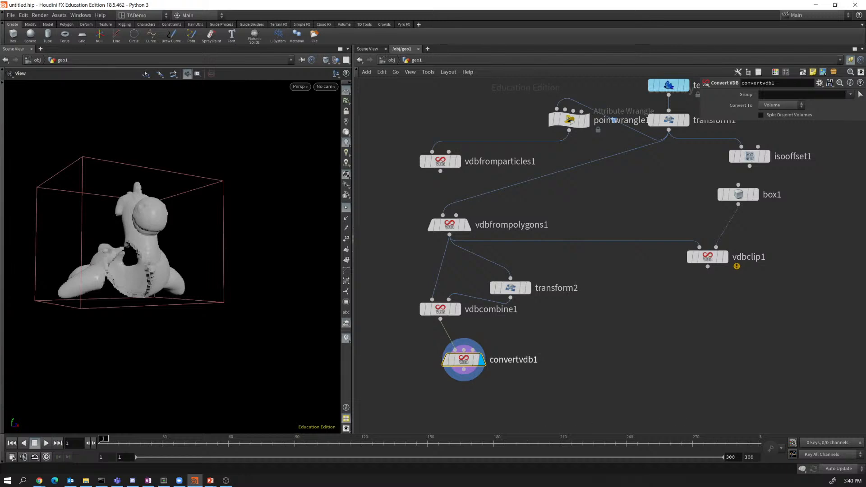
mouse_move(464, 361)
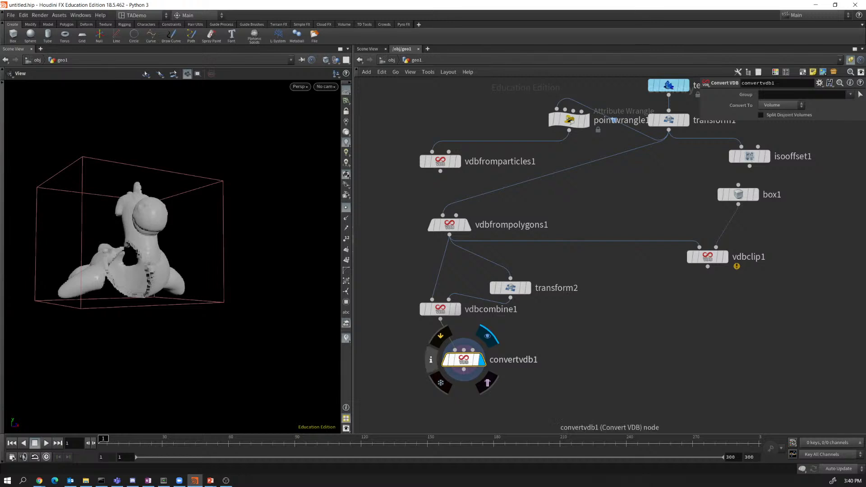
left_click(430, 359)
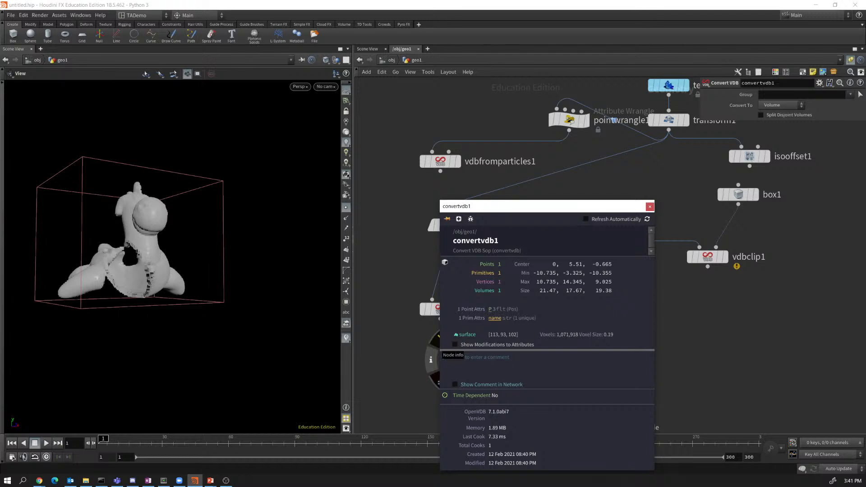
left_click(650, 207)
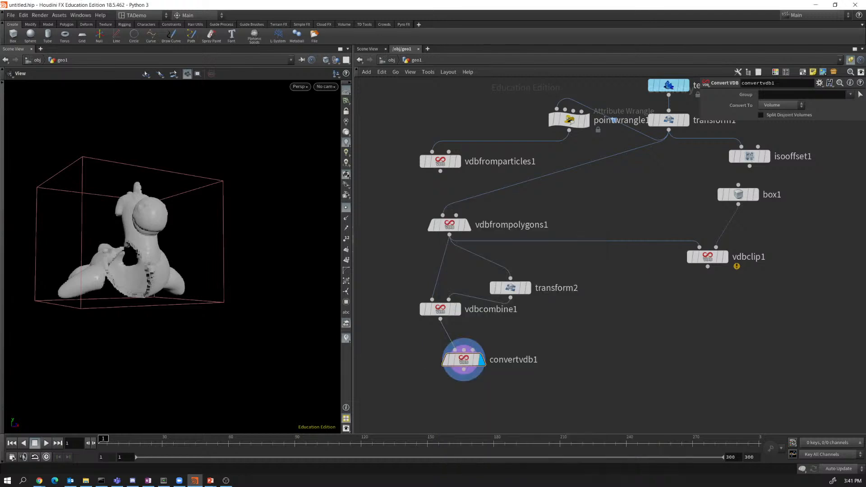
Switch convertvdb1's Convert To to VDB and confirm one float VDB of 120,874 voxels.
left_click(780, 105)
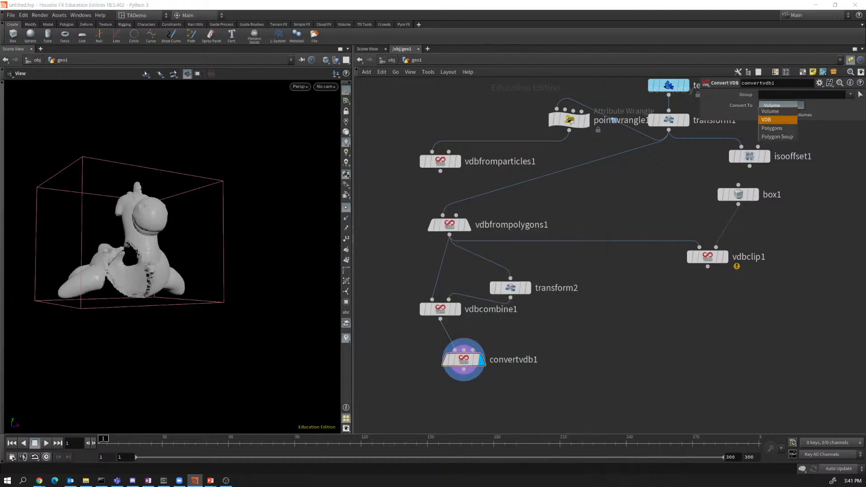
left_click(772, 119)
mouse_move(464, 359)
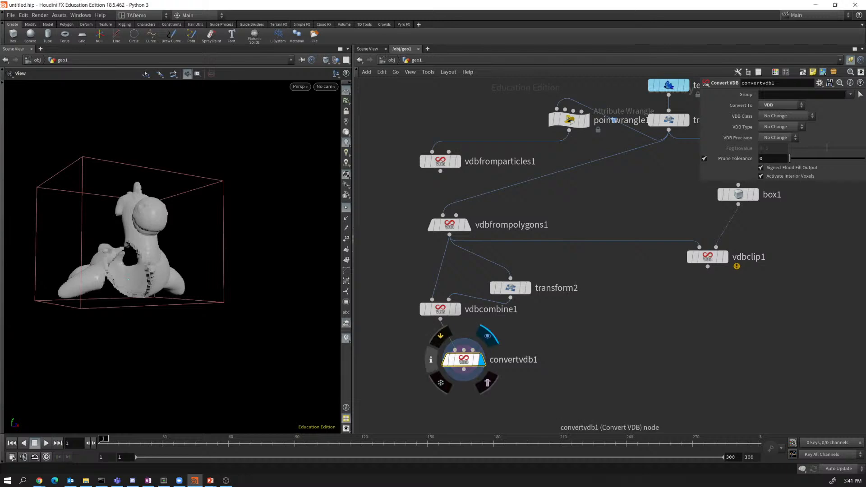
left_click(431, 360)
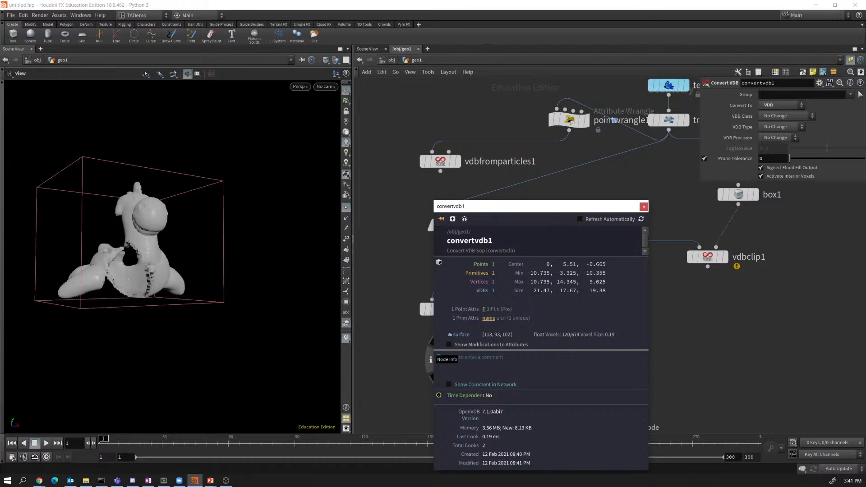
Switch convertvdb1's Convert To to Polygons and turn off the point display.
left_click(644, 206)
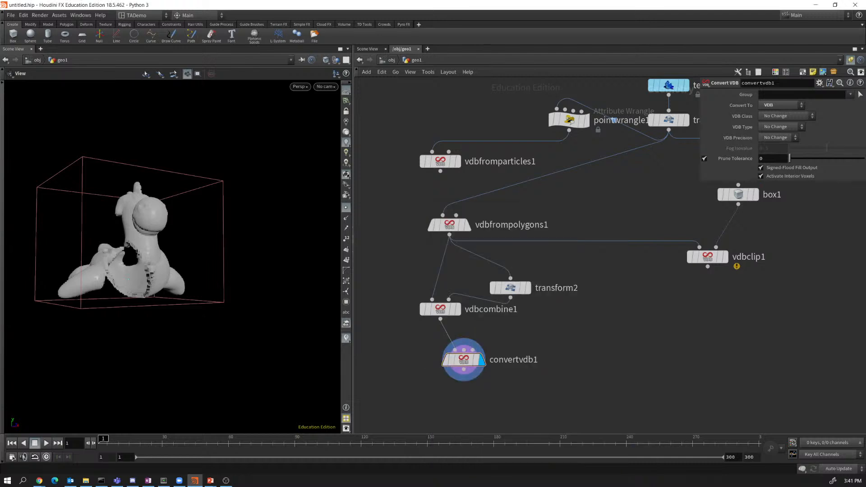
left_click(781, 105)
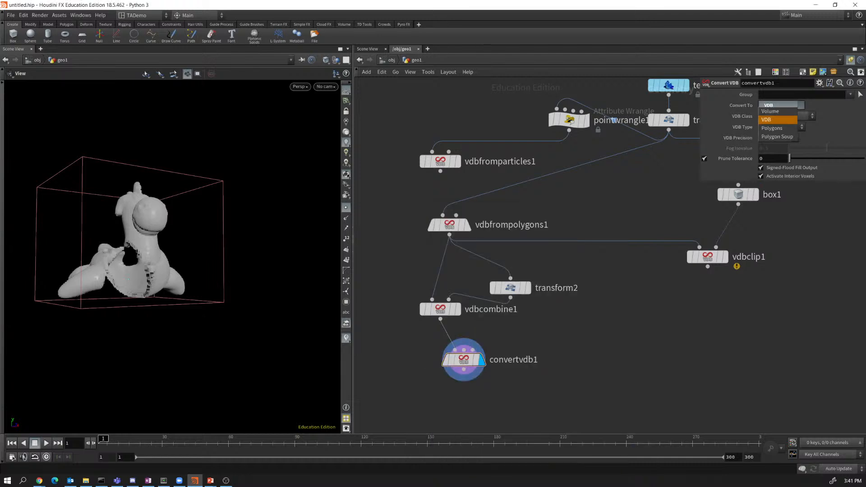
left_click(777, 128)
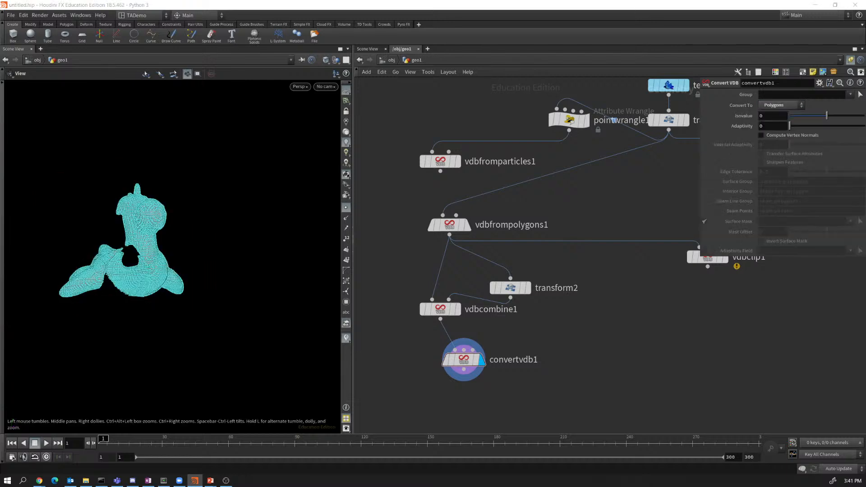
left_click(346, 208)
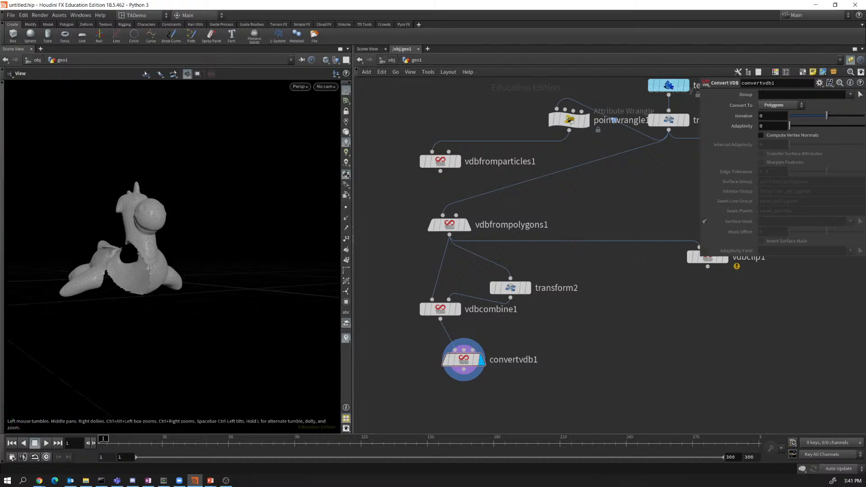
Inspect the converted mesh and confirm 28,718 polygons and 28,728 points in node info.
left_click_drag(207, 226, 140, 278)
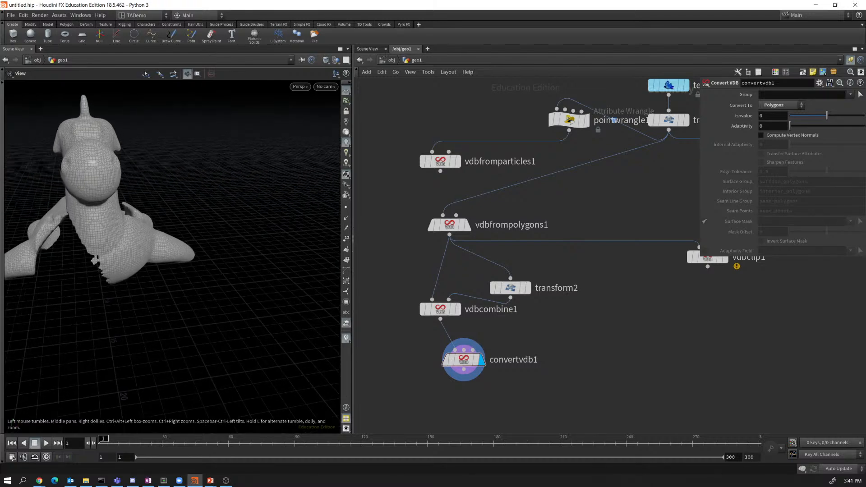
middle_click_drag(140, 253, 221, 291)
left_click_drag(203, 271, 185, 269)
right_click_drag(181, 258, 221, 289)
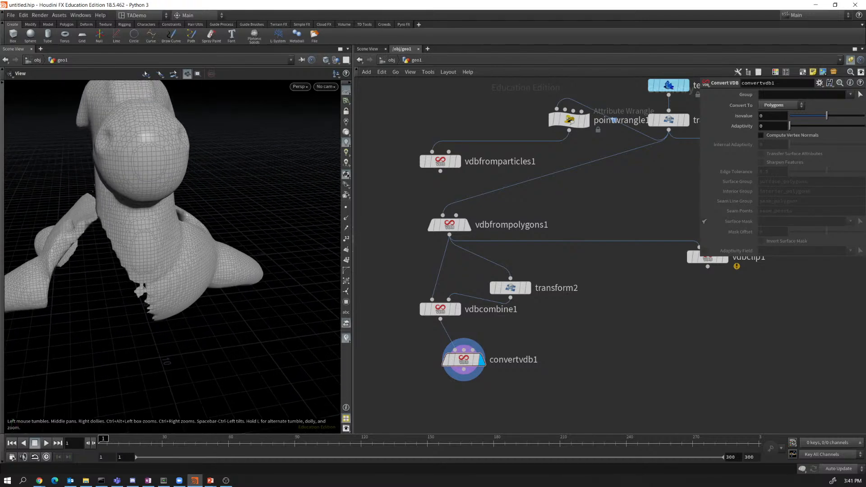
mouse_move(158, 270)
left_mouse_down()
mouse_move(257, 225)
mouse_move(203, 262)
mouse_move(176, 271)
mouse_move(180, 258)
mouse_move(169, 260)
left_mouse_up()
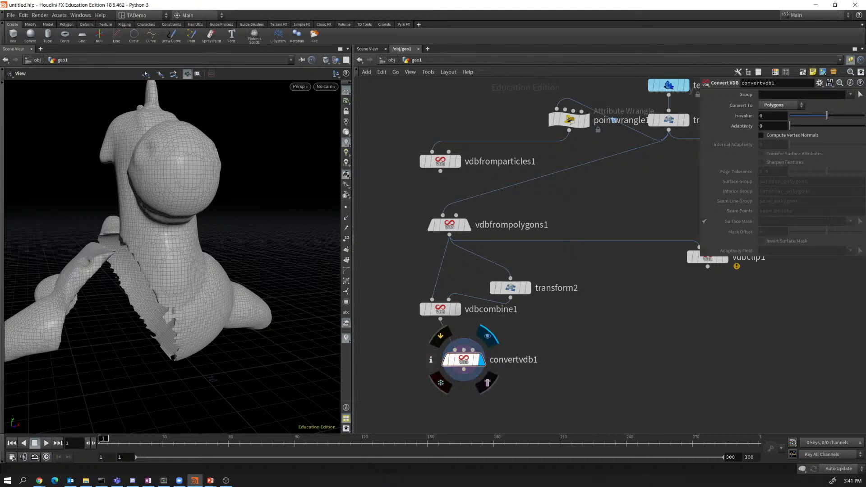
left_click(431, 360)
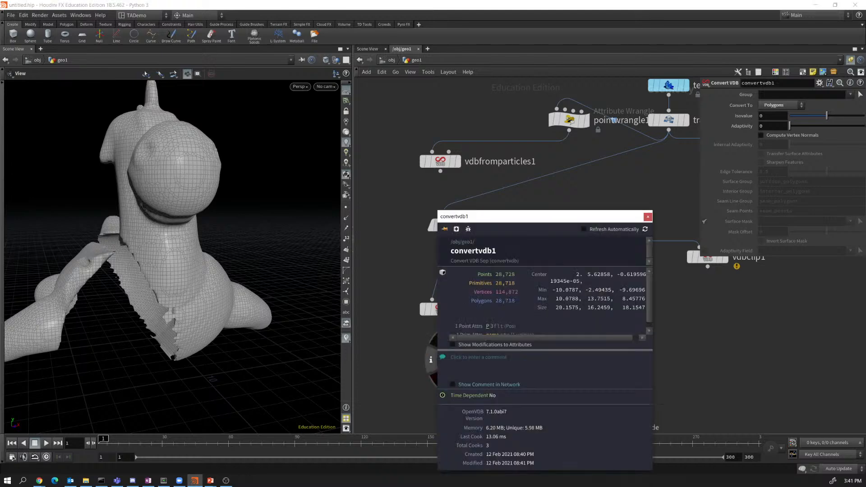
left_click(648, 218)
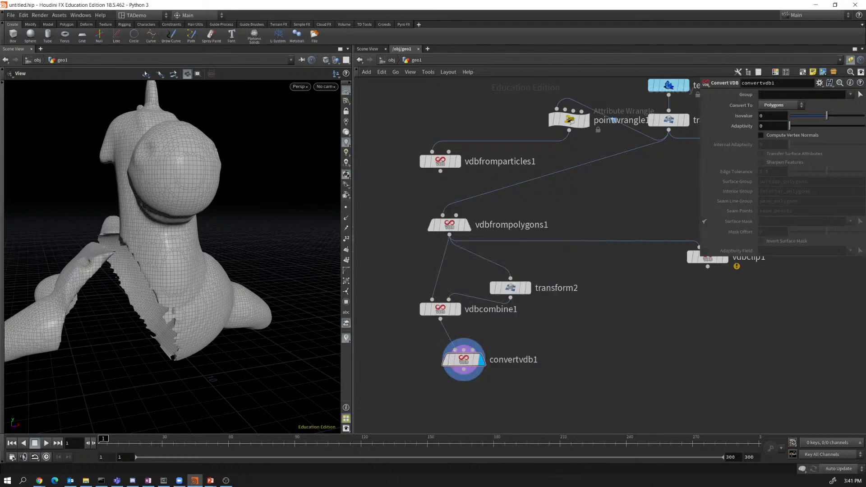
Set convertvdb1's Isovalue to 0.127 and Adaptivity to 0.445.
left_click(464, 360)
left_click_drag(827, 116, 806, 126)
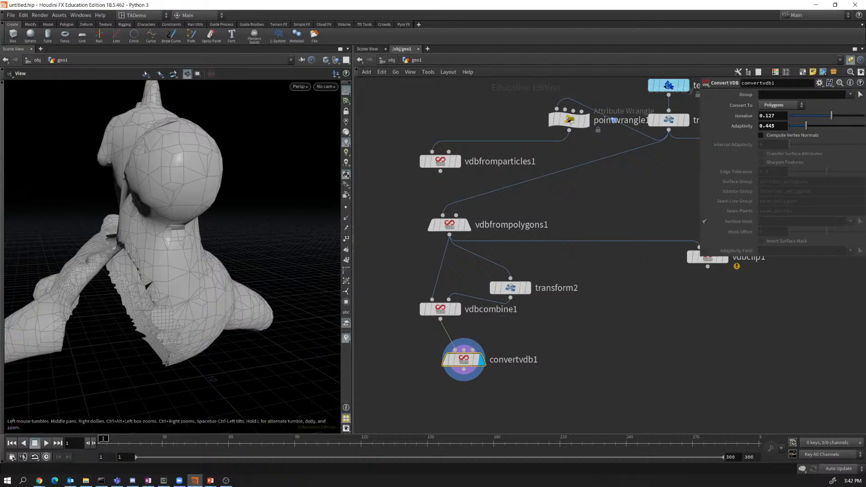
mouse_move(171, 262)
left_mouse_down()
mouse_move(244, 267)
mouse_move(226, 275)
mouse_move(158, 261)
left_mouse_up()
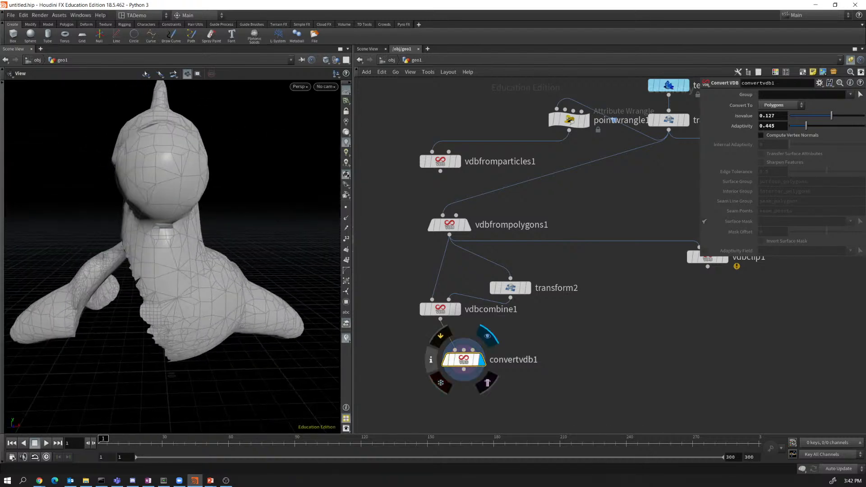
Confirm the reduced 7,367-polygon count, inspect the simplified mesh, then switch to PowerPoint.
left_click(431, 360)
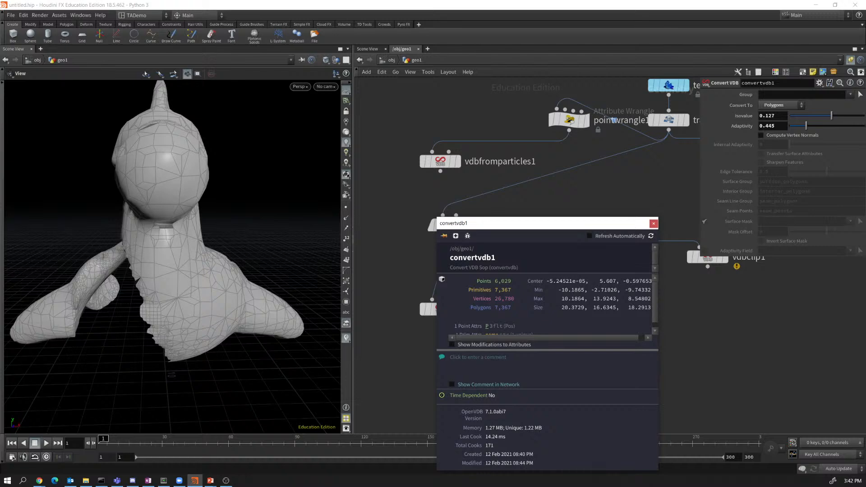
left_click(654, 224)
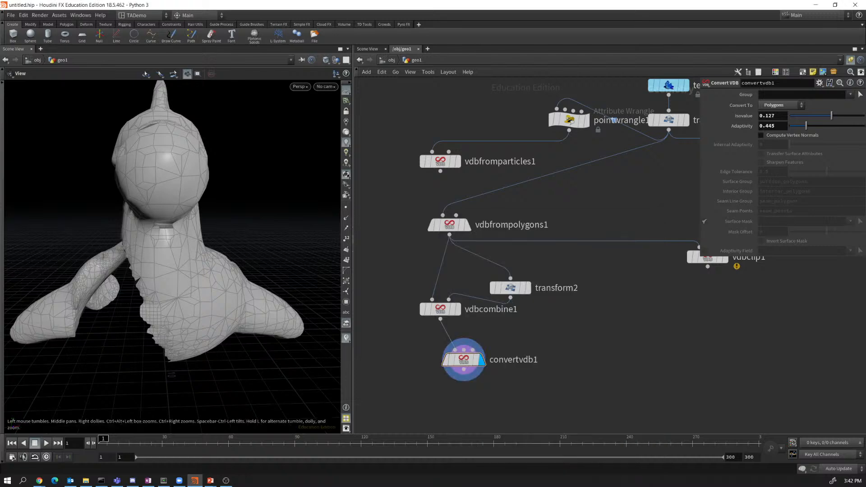
left_click_drag(172, 253, 212, 249)
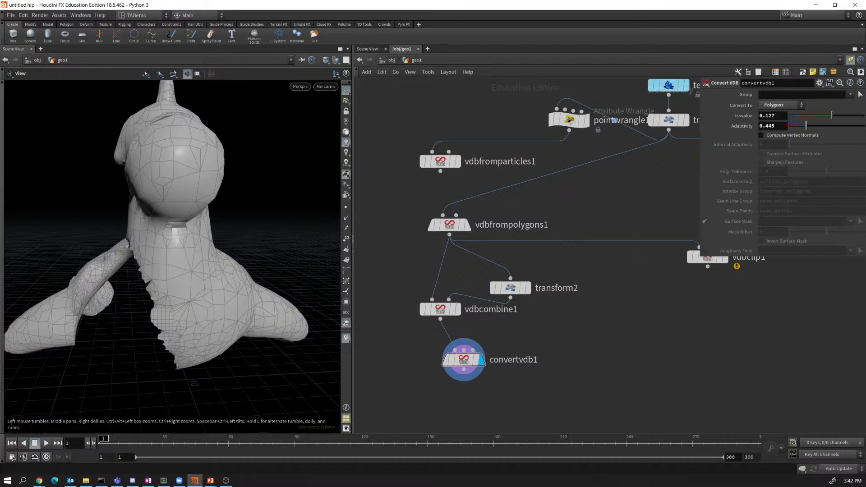
key("alt+Tab")
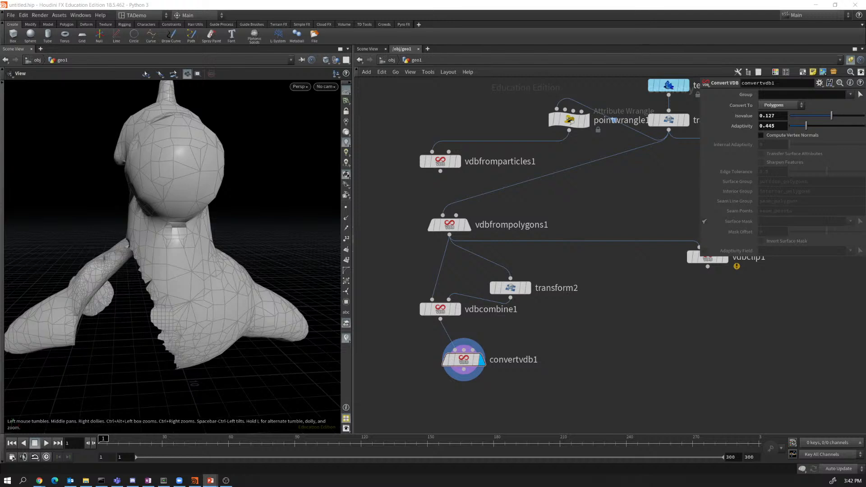
Rearrange the network, moving vdbfrompolygons1 up and vdbclip1 down, and select vdbfrompolygons1.
mouse_move(511, 289)
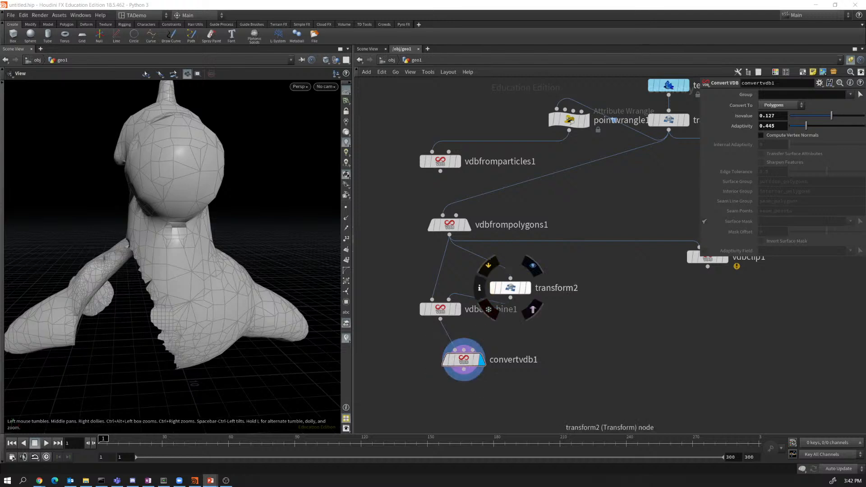
left_click_drag(450, 224, 549, 195)
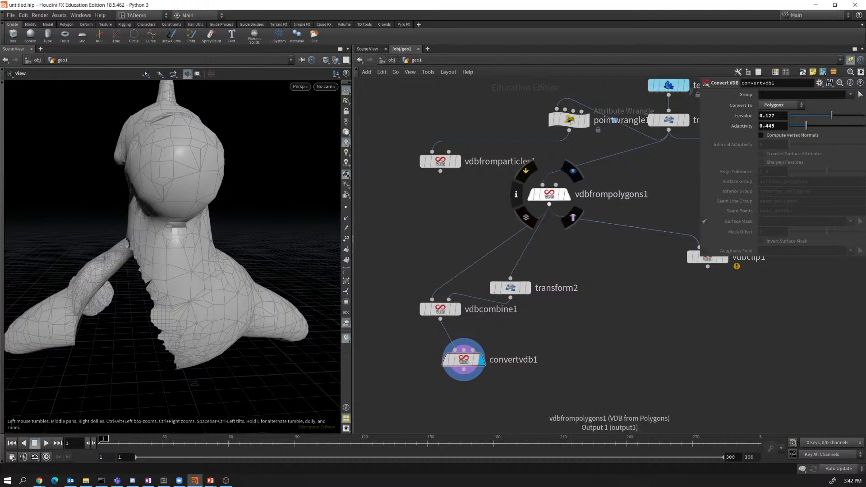
scroll(703, 289, "down", 1)
middle_click_drag(704, 288, 583, 340)
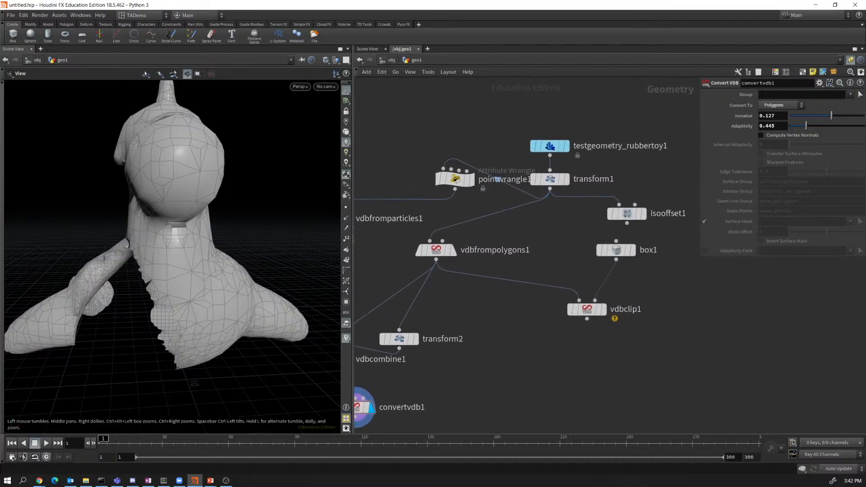
left_click_drag(587, 310, 670, 339)
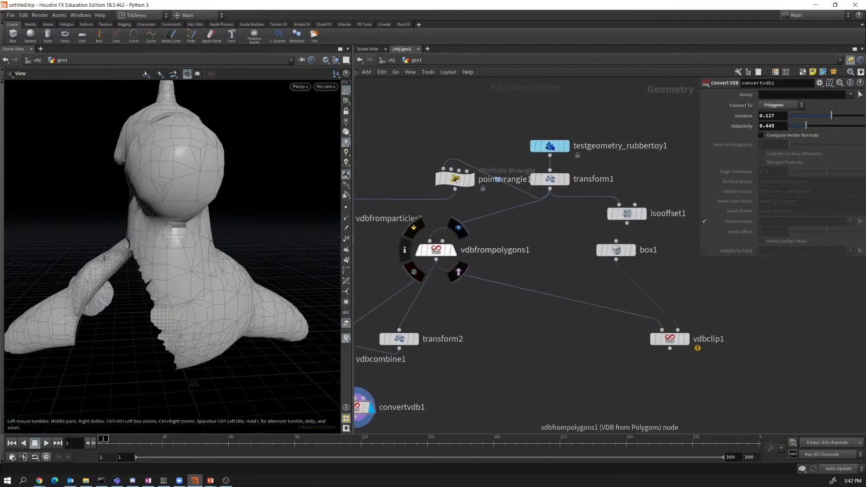
left_click(436, 249)
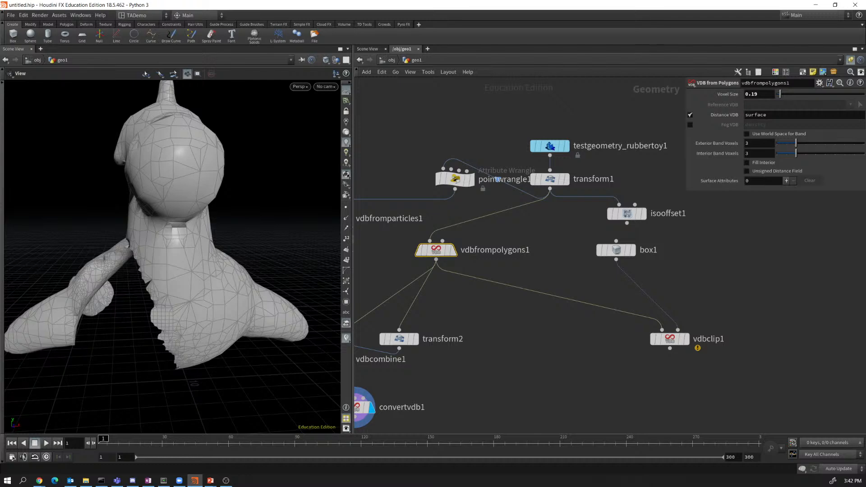
Add a VDB Fracture node from vdbfrompolygons1's output and wire box1 in as its cutter.
left_click_drag(436, 259, 541, 391)
key("Tab")
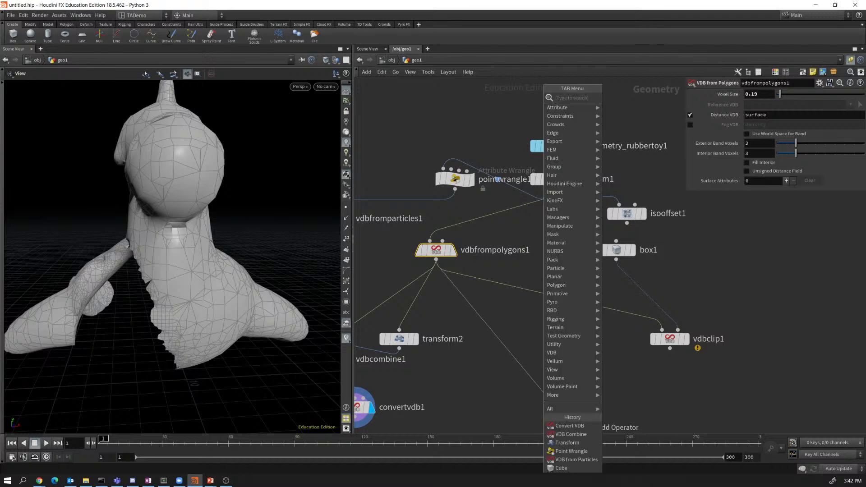
type("fract")
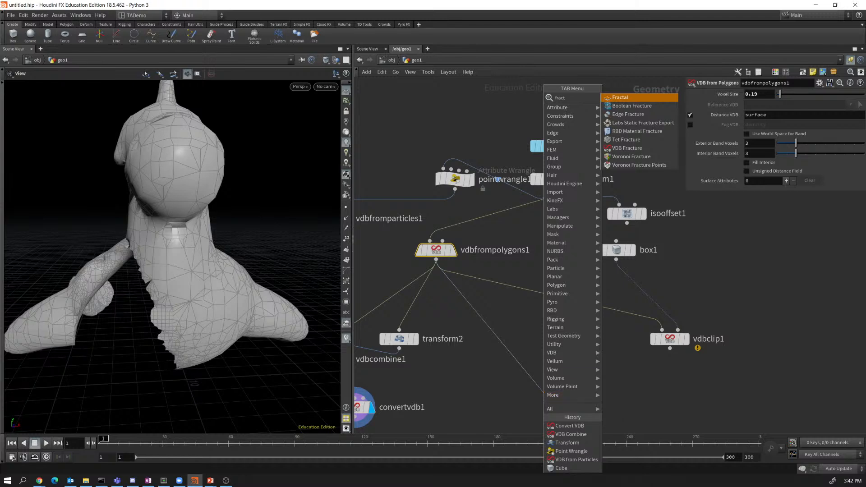
key("Down")
key("Down")
key("Down")
key("Down")
key("Down")
key("Down")
key("Return")
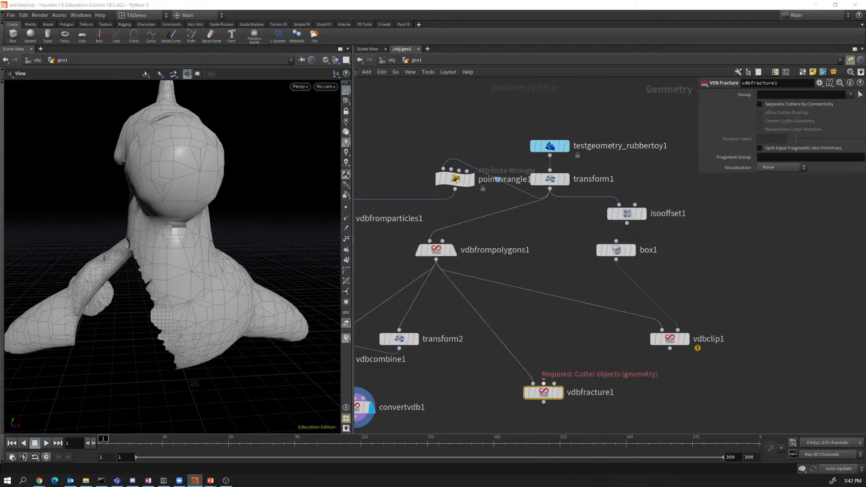
left_click_drag(544, 384, 617, 260)
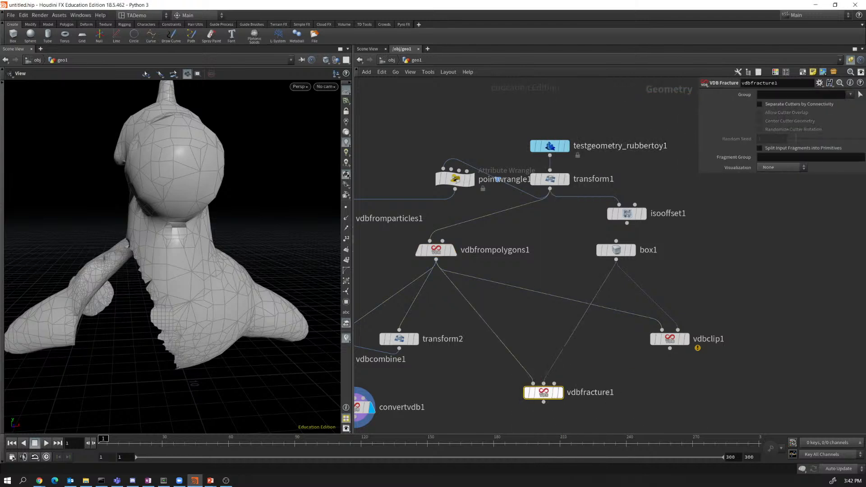
Display vdbfracture1's voxelized fractured toy in the viewport.
left_click(559, 392)
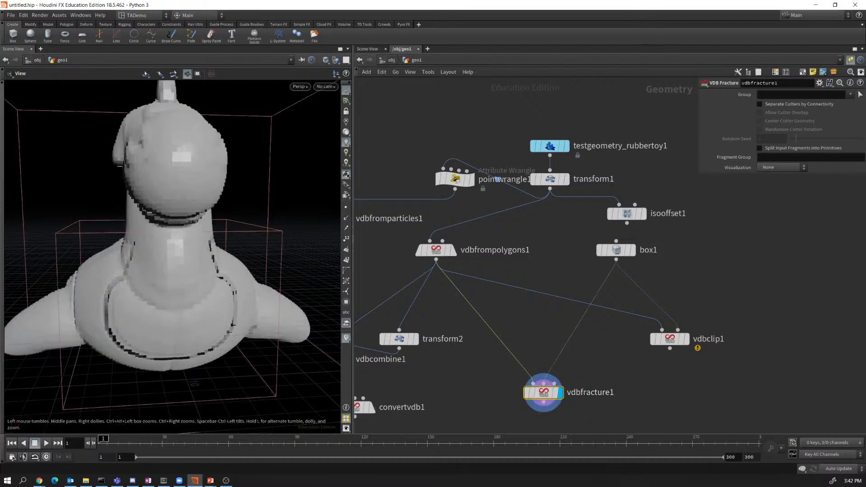
left_click_drag(176, 253, 234, 253)
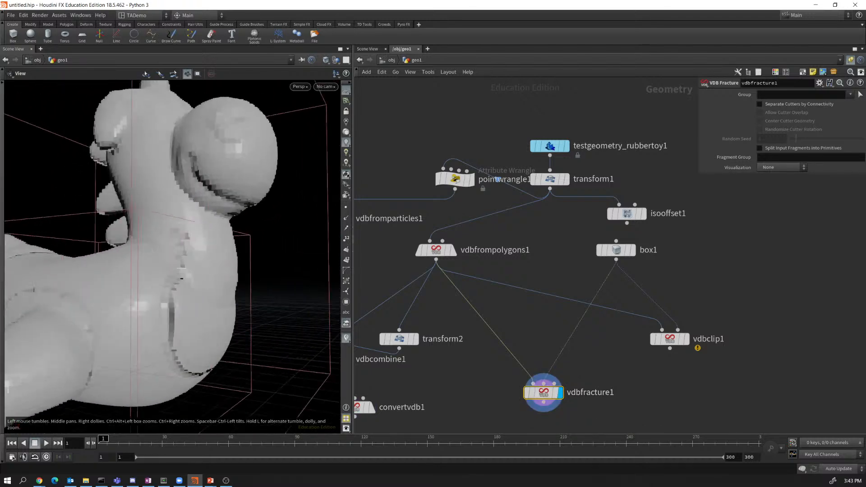
left_click_drag(181, 269, 65, 298)
right_click_drag(215, 283, 174, 248)
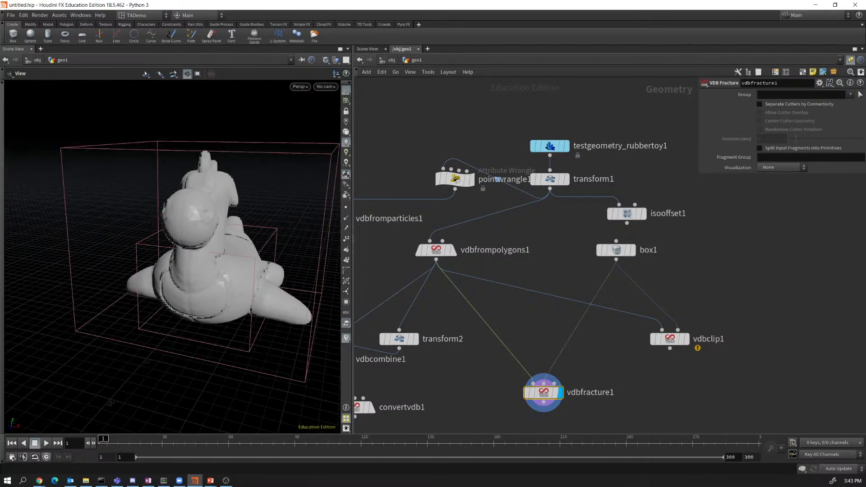
Set Visualization to Pieces, then to New Fragments to highlight the box-cut piece in purple.
left_click(782, 168)
left_click(776, 183)
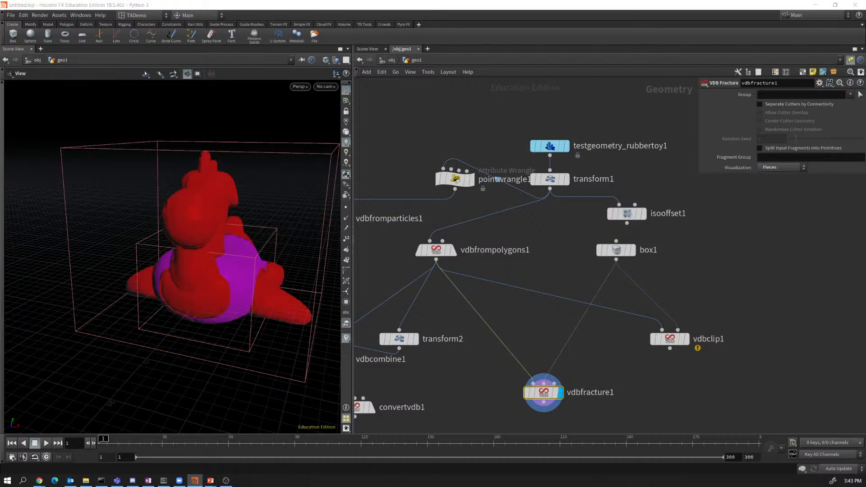
left_click_drag(148, 271, 210, 287)
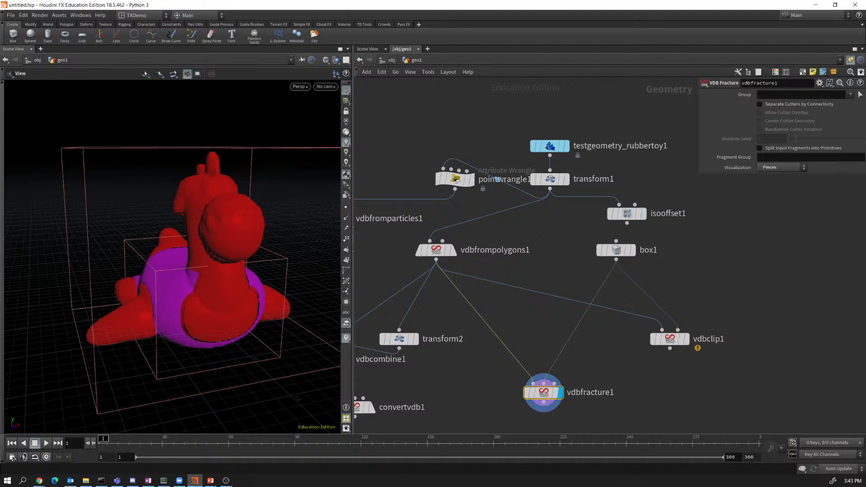
left_click(782, 167)
left_click(778, 190)
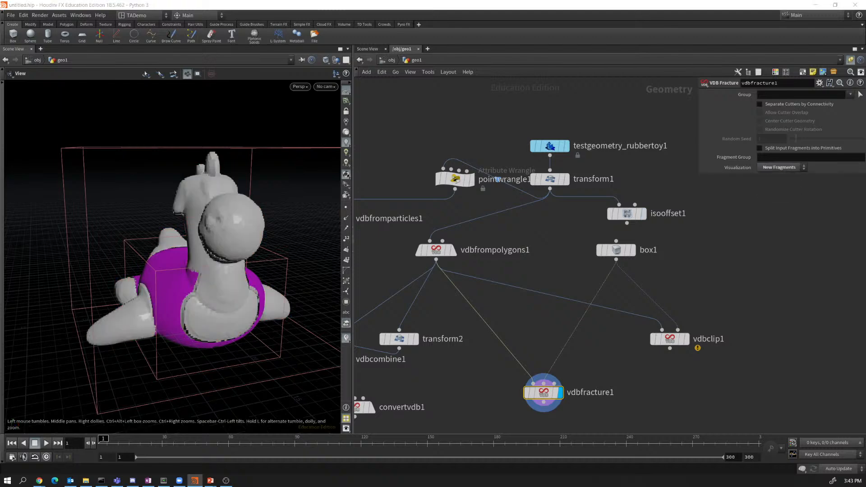
mouse_move(180, 275)
left_mouse_down()
mouse_move(230, 271)
mouse_move(203, 289)
mouse_move(130, 267)
mouse_move(171, 271)
left_mouse_up()
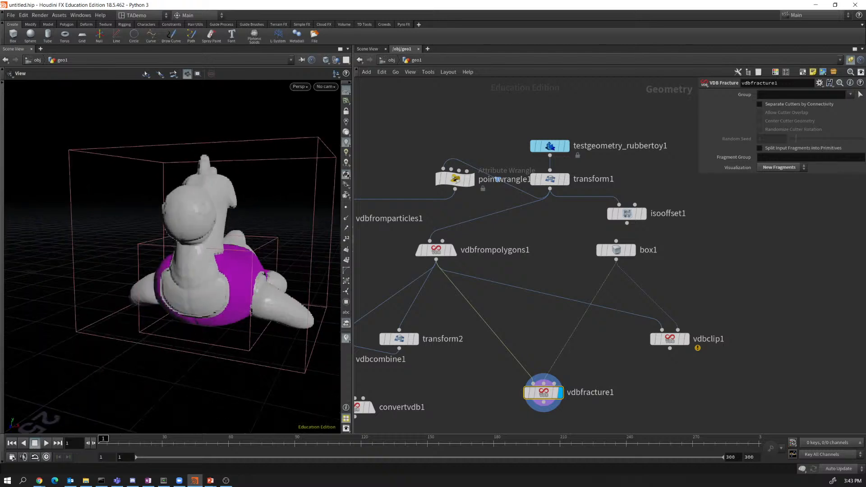
mouse_move(544, 393)
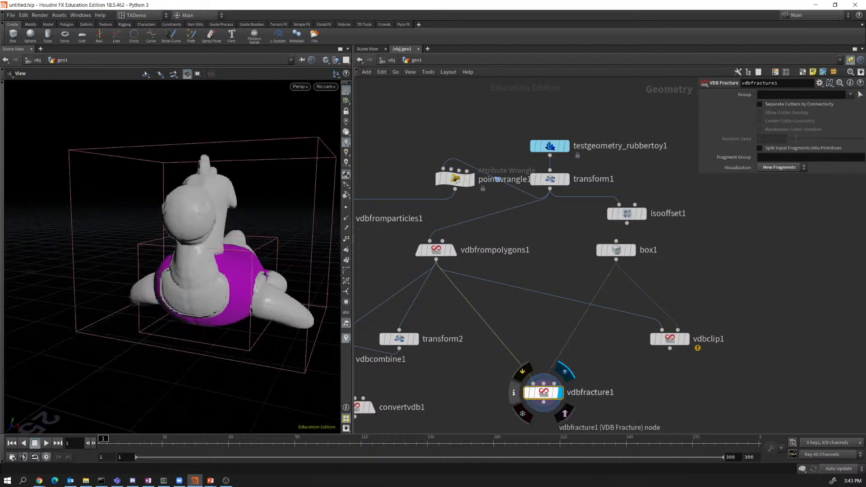
left_click(514, 393)
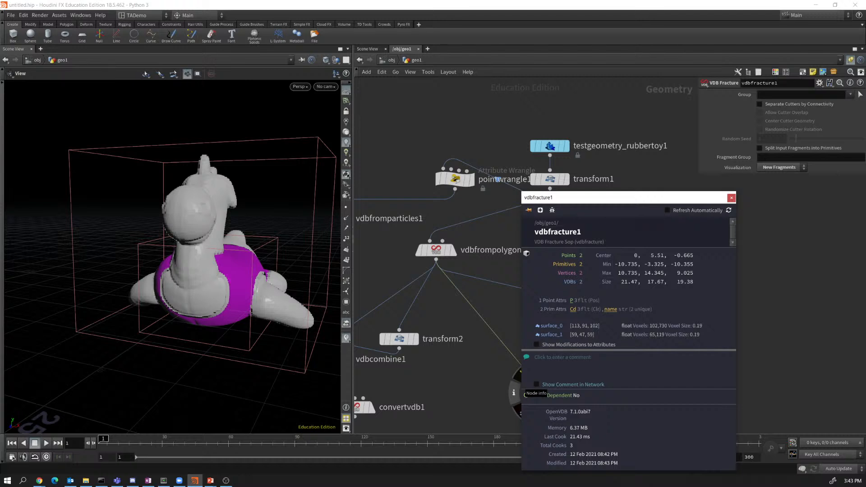
left_click_drag(706, 199, 568, 152)
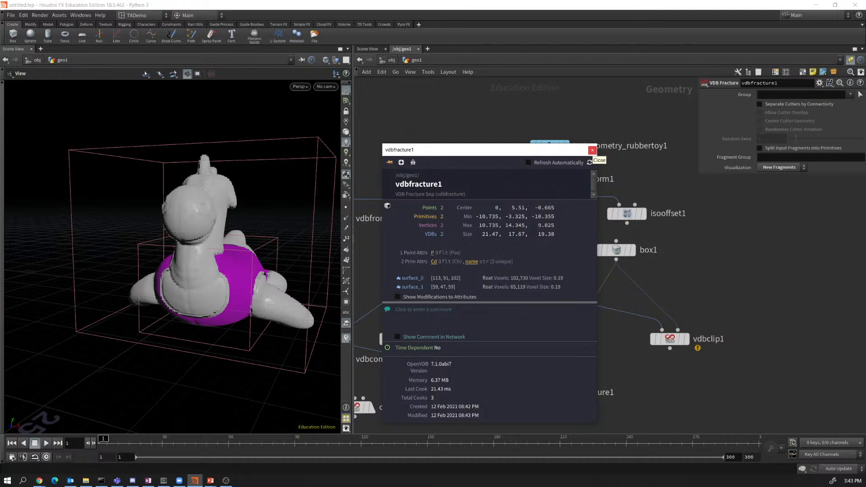
left_click(592, 149)
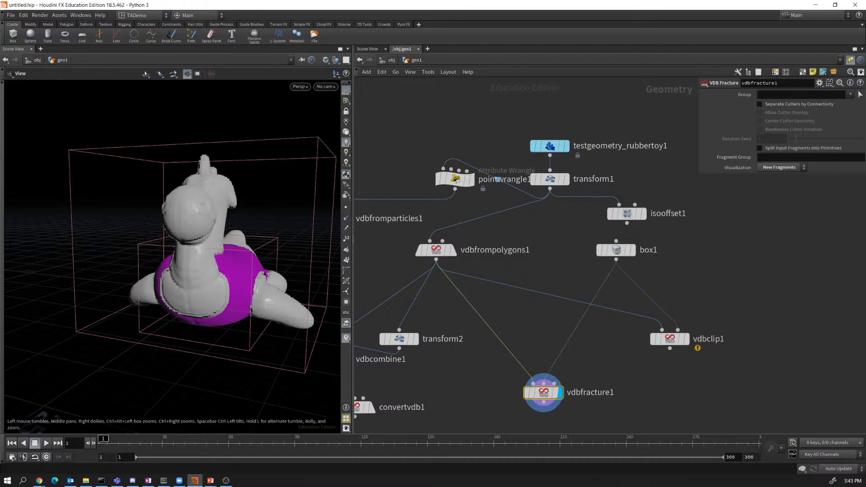
key("alt+Tab")
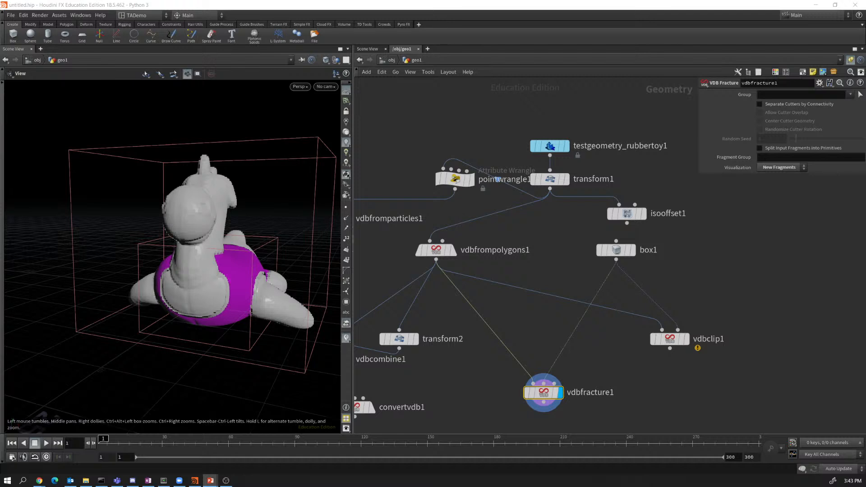
middle_click_drag(456, 388, 611, 286)
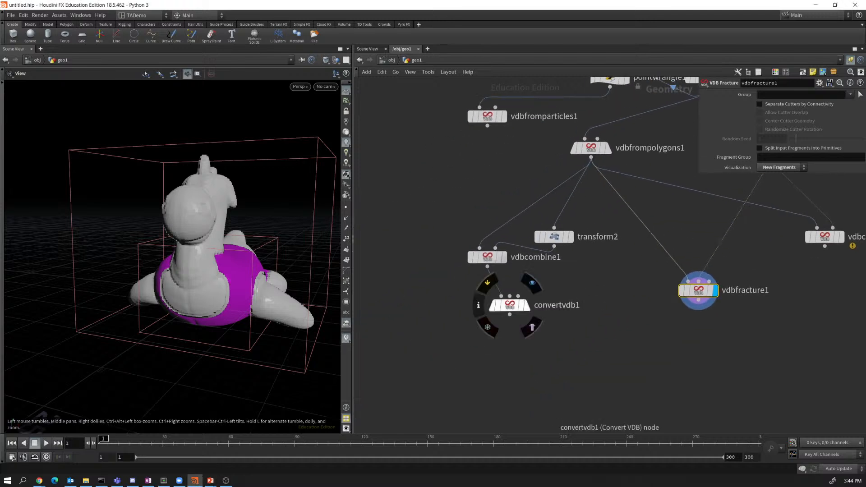
Move convertvdb1 lower and display vdbcombine1's carved creature, viewing its cut side.
left_click_drag(510, 305, 406, 372)
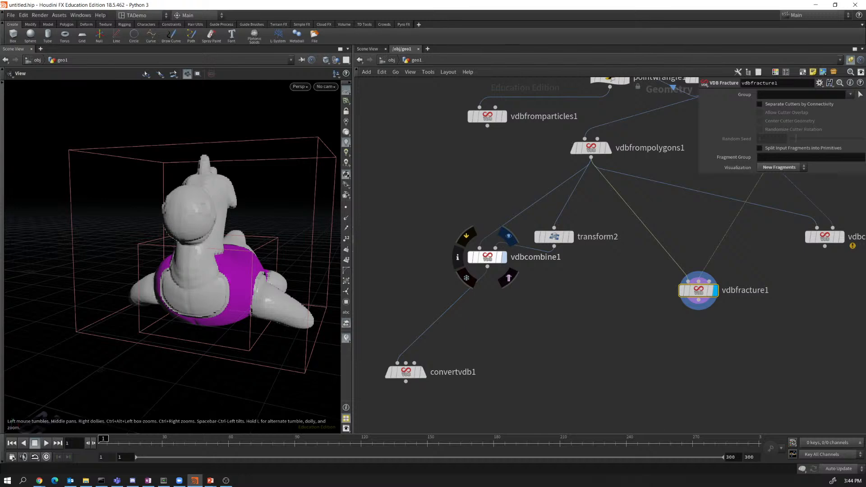
left_click(508, 236)
left_click_drag(176, 271, 212, 277)
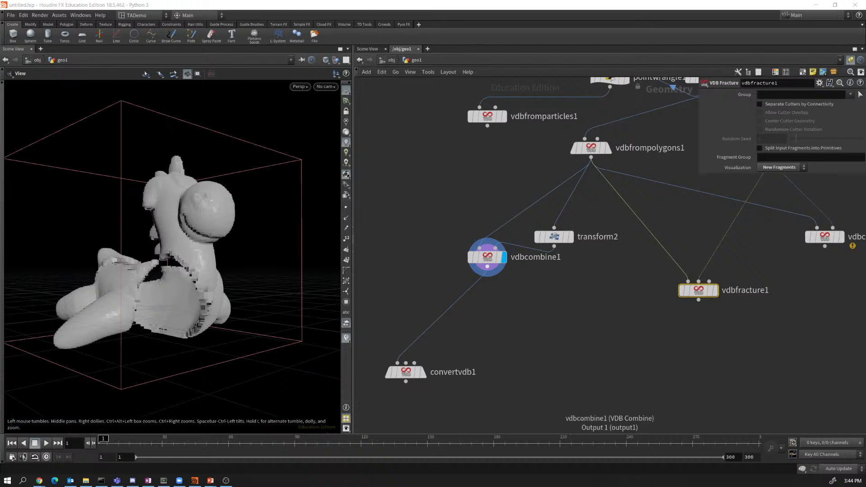
Attach a VDB Smooth node (vdbsmooth1) to vdbcombine1's output via a 'vdb' search.
left_click(487, 266)
key("Tab")
type("vd")
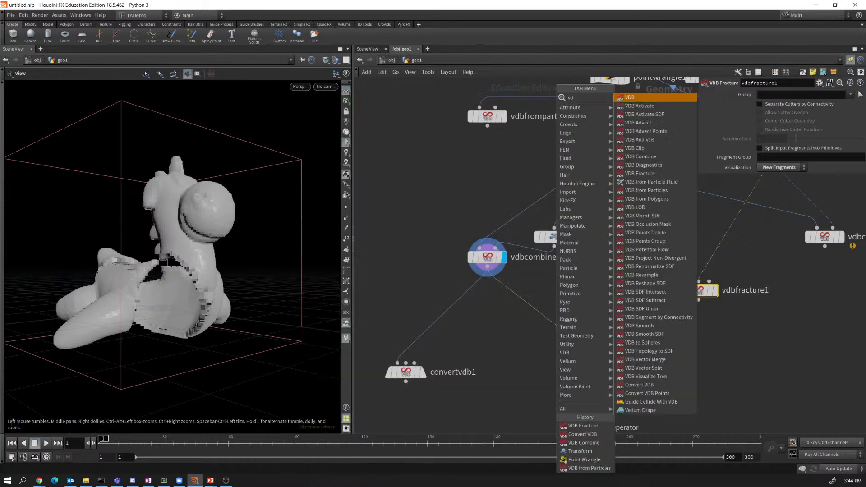
type("b")
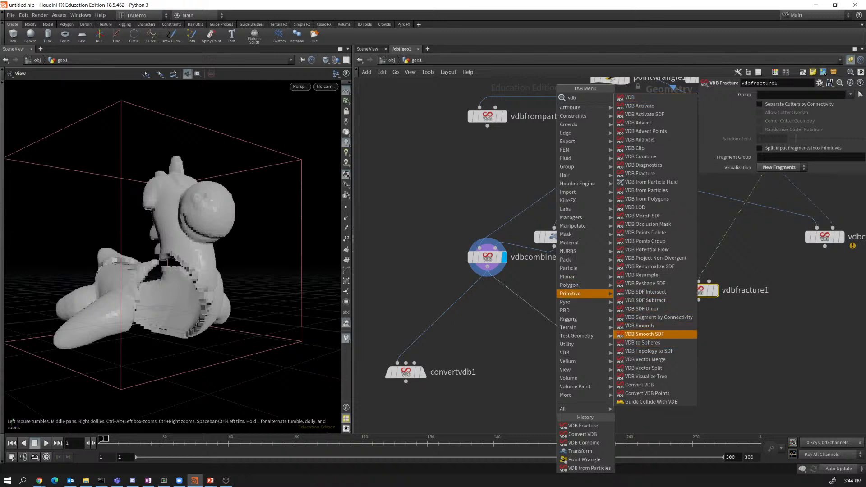
left_click(640, 325)
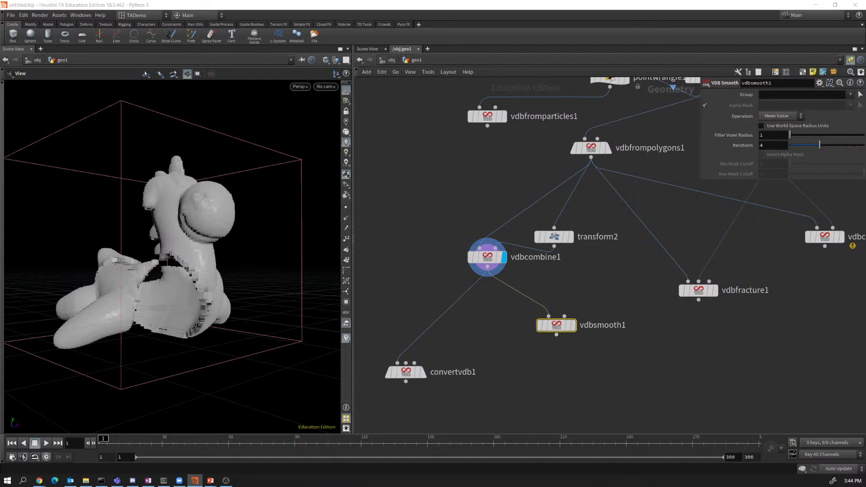
Display vdbsmooth1's result and lower its smoothing iterations from 4 to 3.
left_click(577, 303)
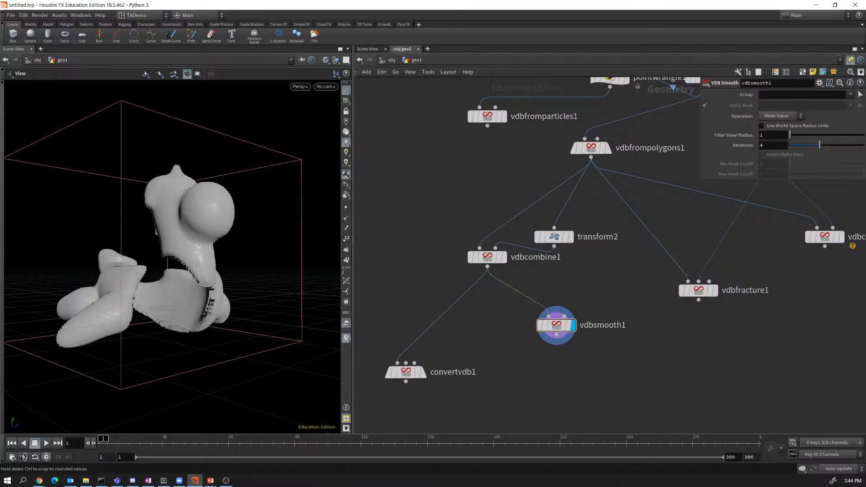
mouse_move(820, 145)
left_mouse_down()
mouse_move(797, 145)
mouse_move(864, 145)
mouse_move(805, 145)
mouse_move(820, 144)
left_mouse_up()
mouse_move(820, 145)
left_mouse_down()
mouse_move(805, 145)
mouse_move(812, 145)
left_mouse_up()
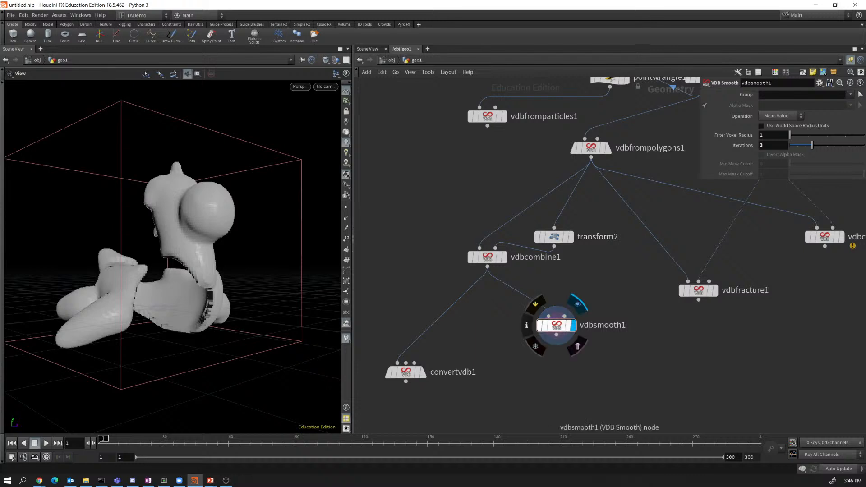
left_click_drag(557, 325, 565, 316)
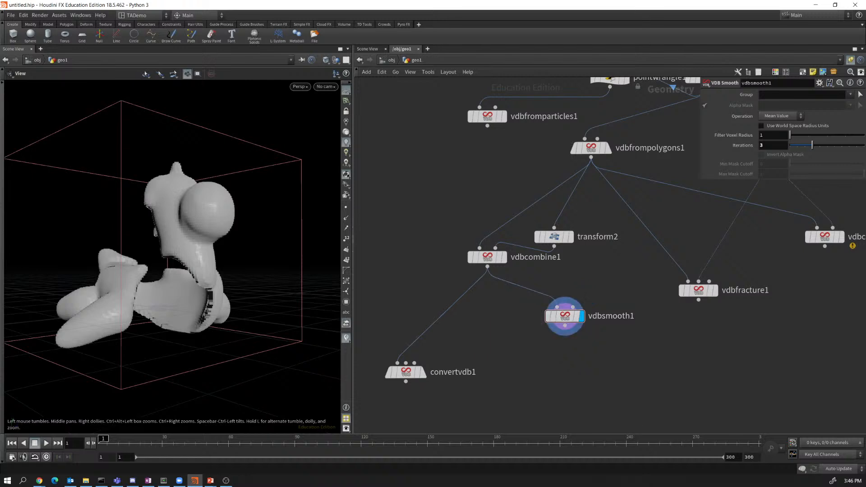
Display vdbcombine1 and create a Cloud node from its output via a 'clou' search.
left_click(506, 270)
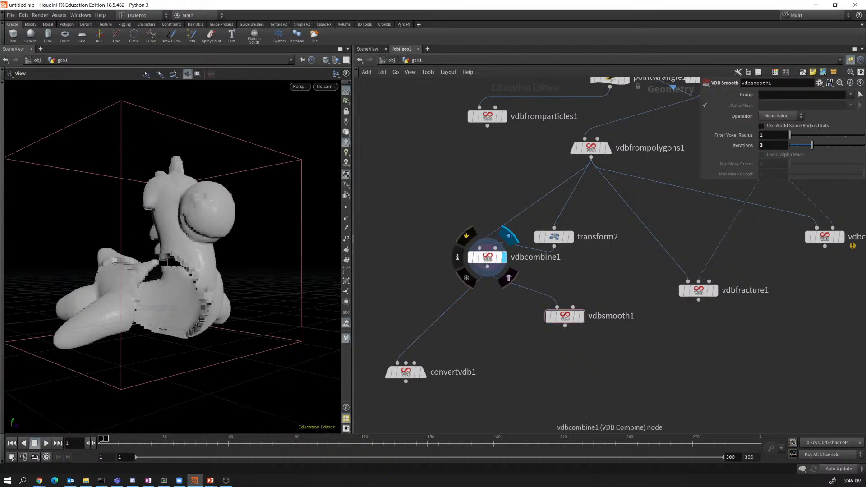
left_click_drag(487, 267, 518, 348)
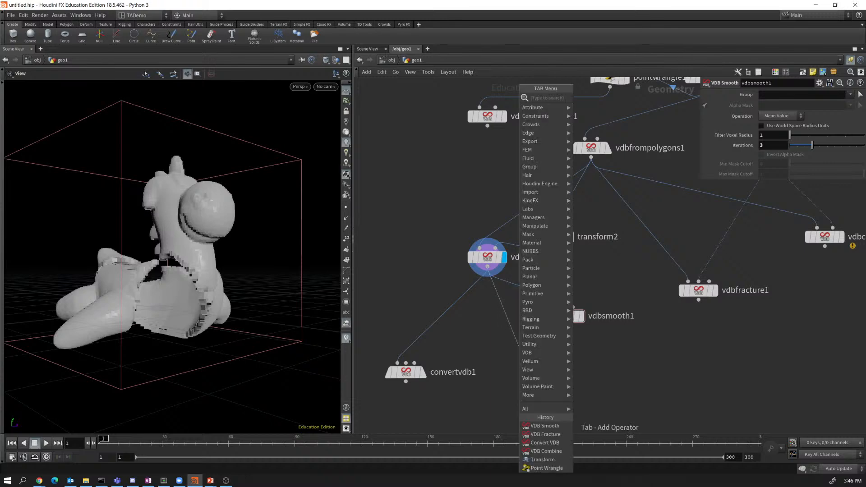
type("clou")
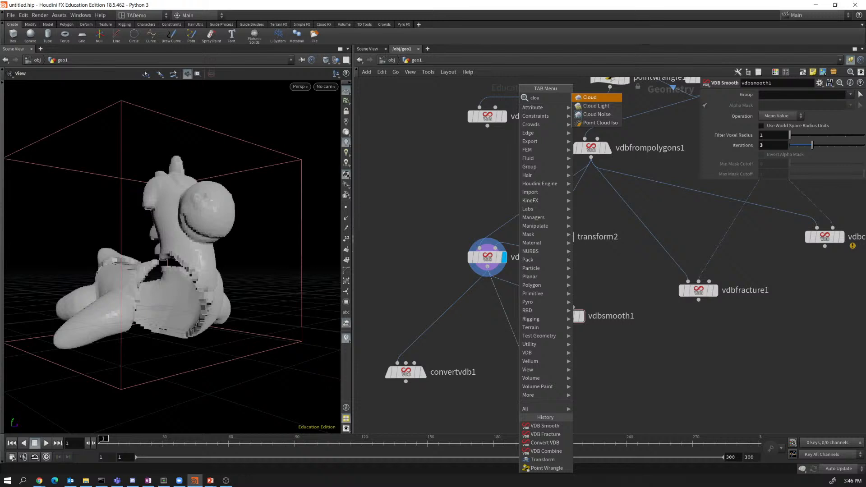
key("Return")
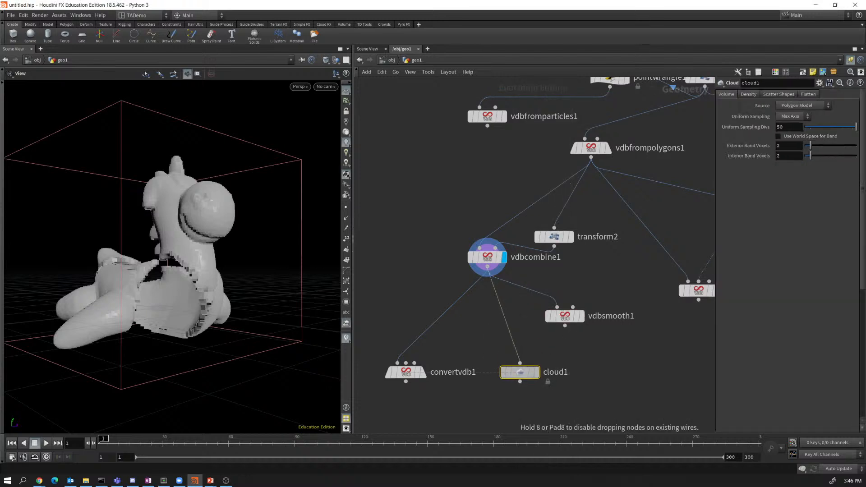
Place and display cloud1's white cloud volume, and view its 14,779-voxel info summary.
left_click(520, 372)
left_click(537, 372)
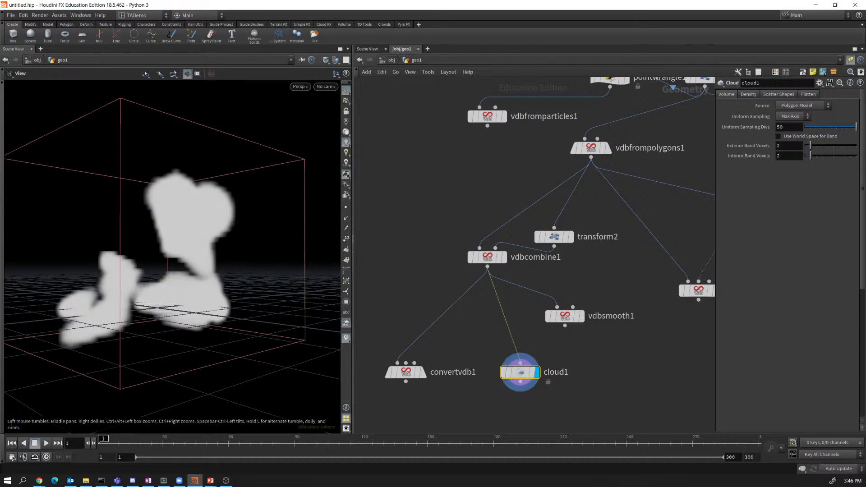
left_click_drag(149, 262, 221, 263)
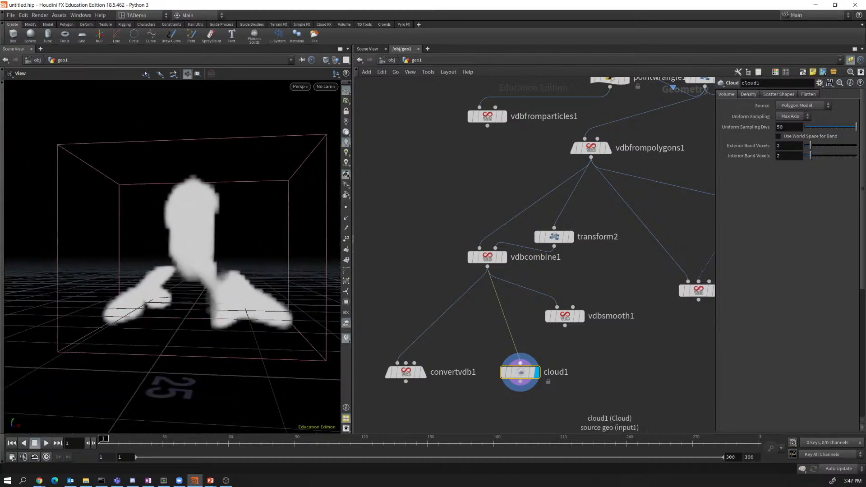
left_click(490, 372)
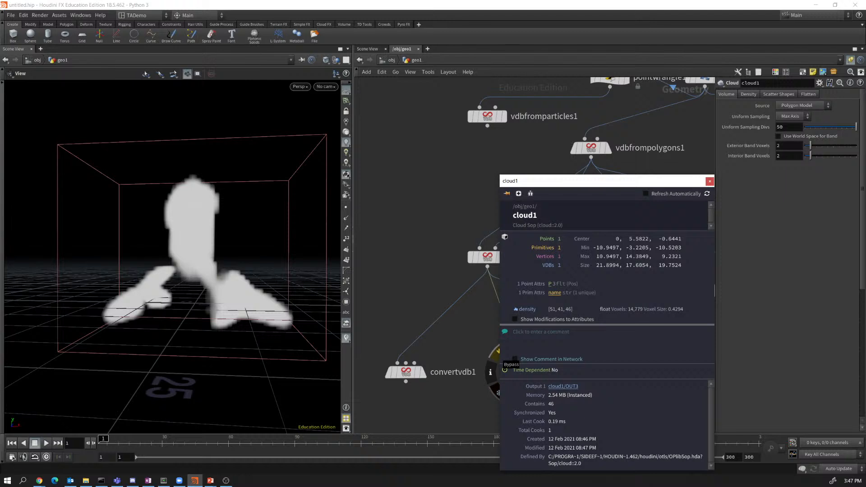
Dismiss the cloud1 node info summary.
left_click(710, 181)
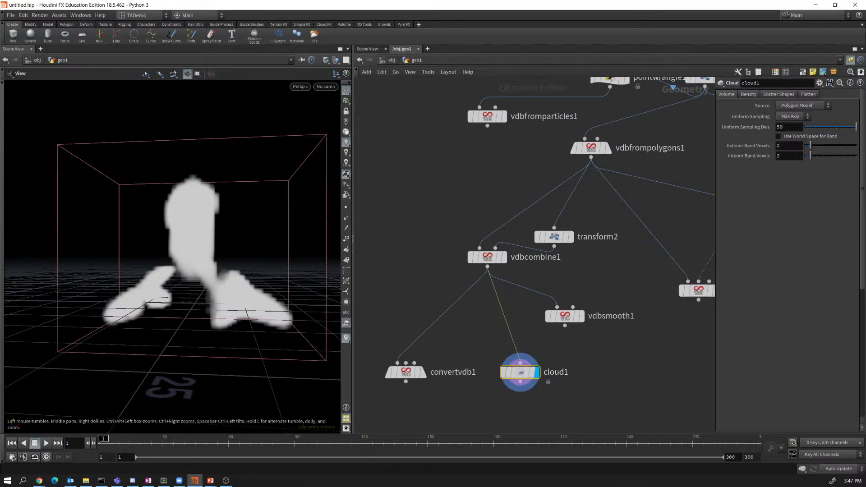
Move cloud1 up beside vdbsmooth1 and search the node menu for 'cloud'.
left_click_drag(217, 311, 89, 374)
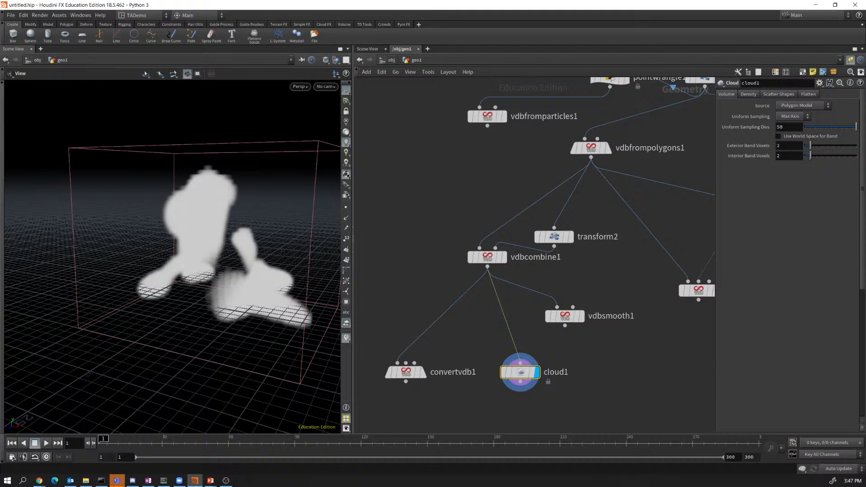
left_click_drag(520, 372, 487, 322)
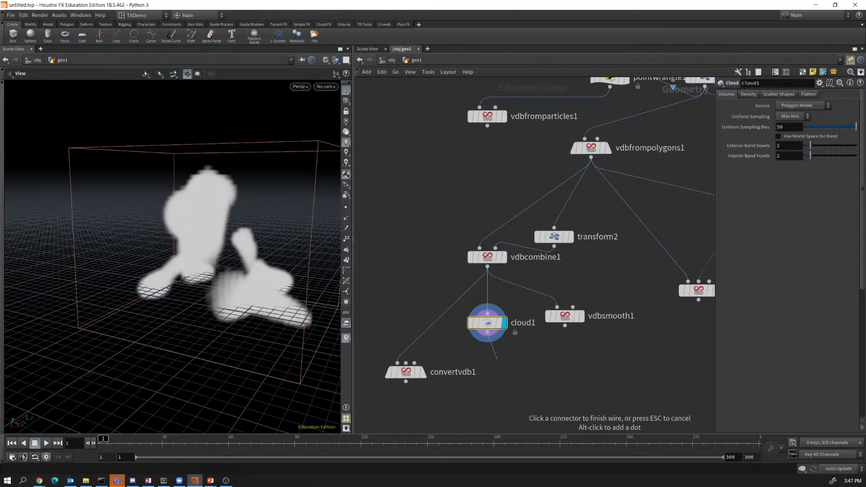
key("Tab")
type("clou")
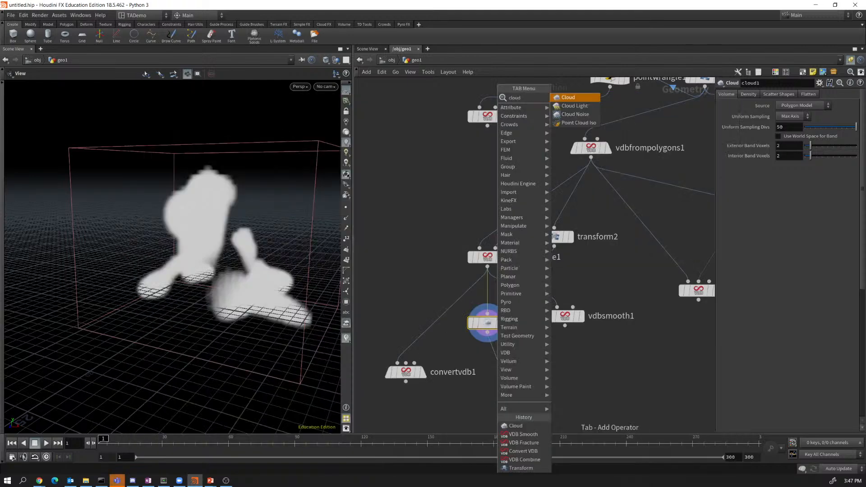
type("d")
Append a displayed Cloud Noise node after cloud1 and raise its amplitude to 0.522.
key("Down")
key("Down")
key("Return")
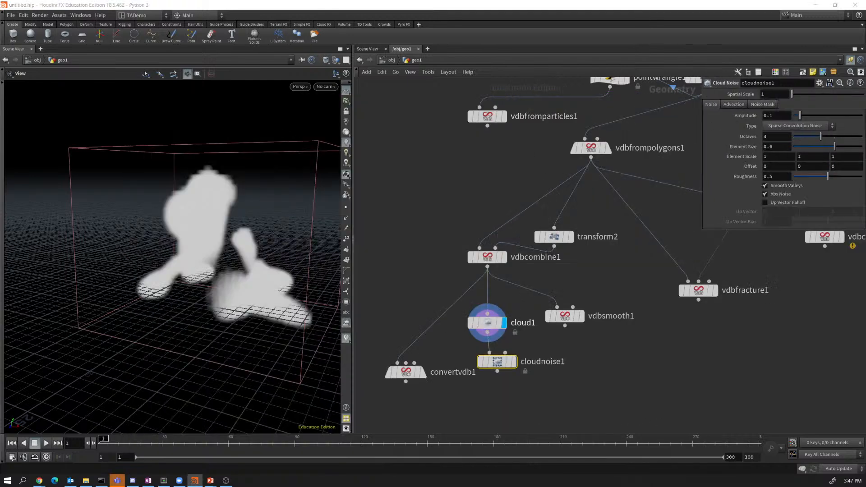
left_click(519, 342)
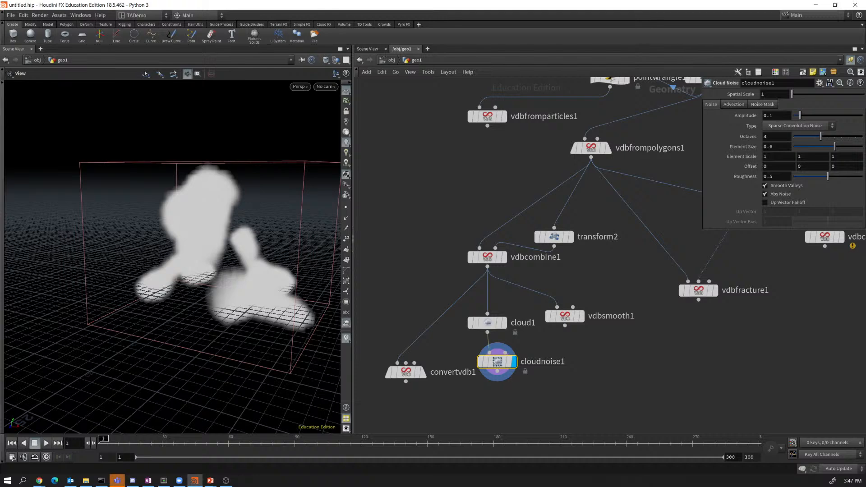
left_click_drag(800, 116, 814, 137)
Try Alligator Noise, then settle on Simplex Noise as the cloud noise type.
left_click(797, 126)
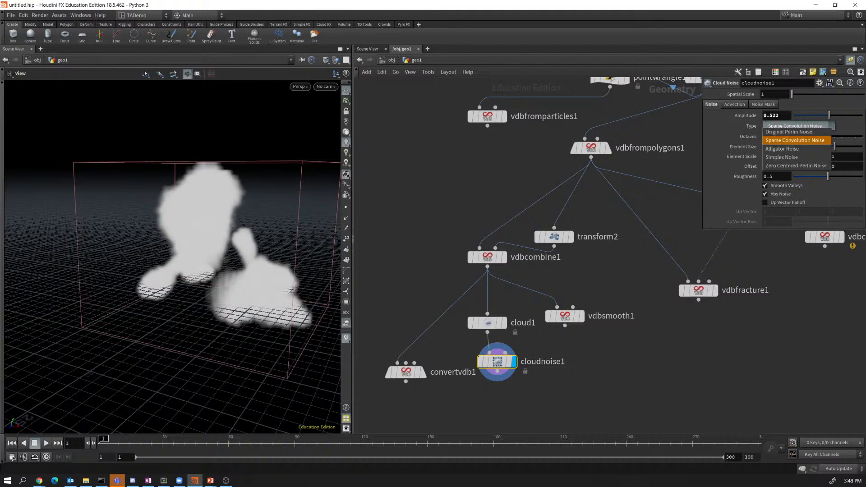
left_click(783, 149)
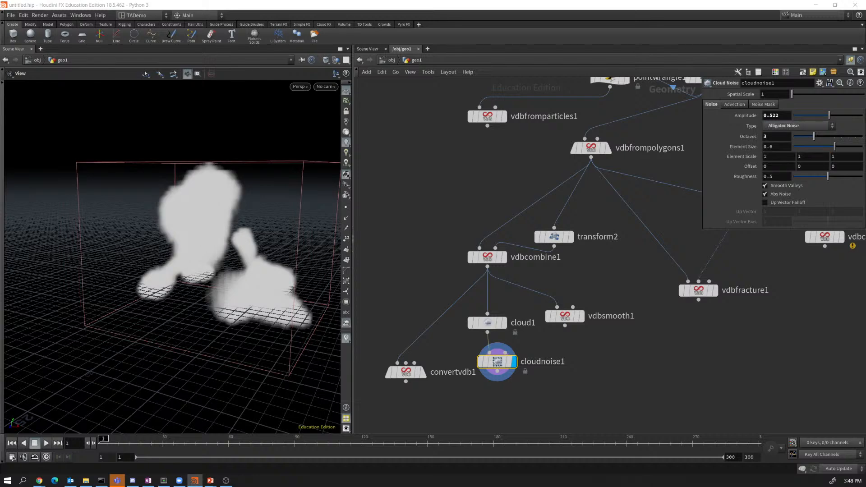
left_click(796, 126)
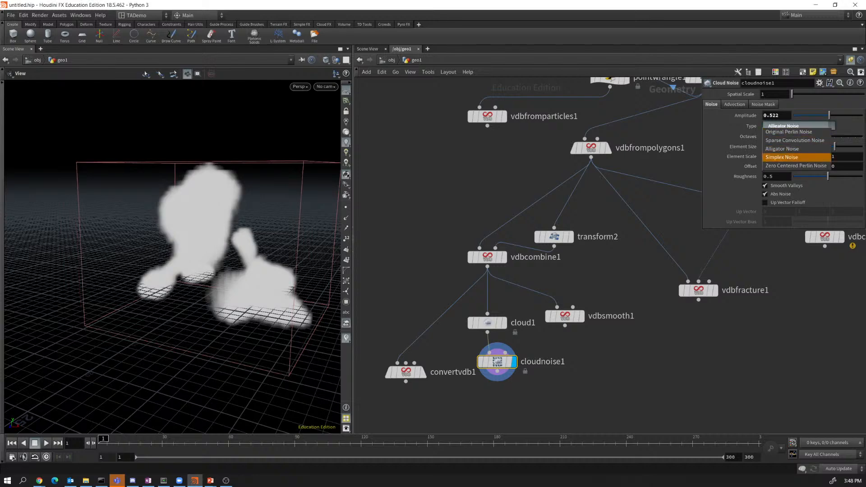
left_click(794, 157)
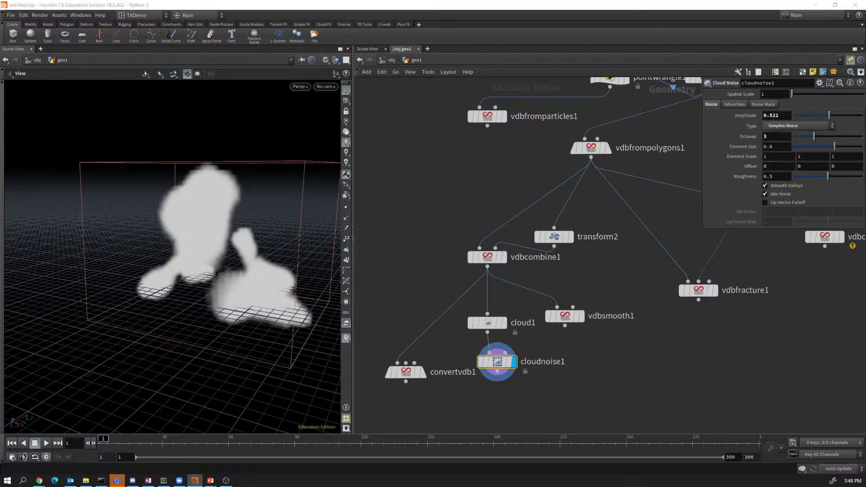
left_click_drag(234, 252, 208, 243)
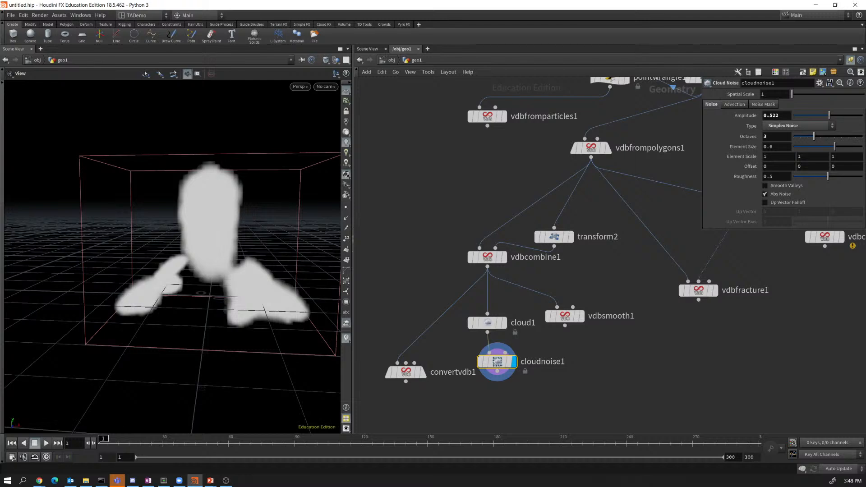
Turn off Smooth Valleys and Abs Noise, then bring up the 'Basic System' presentation slide.
left_click(765, 186)
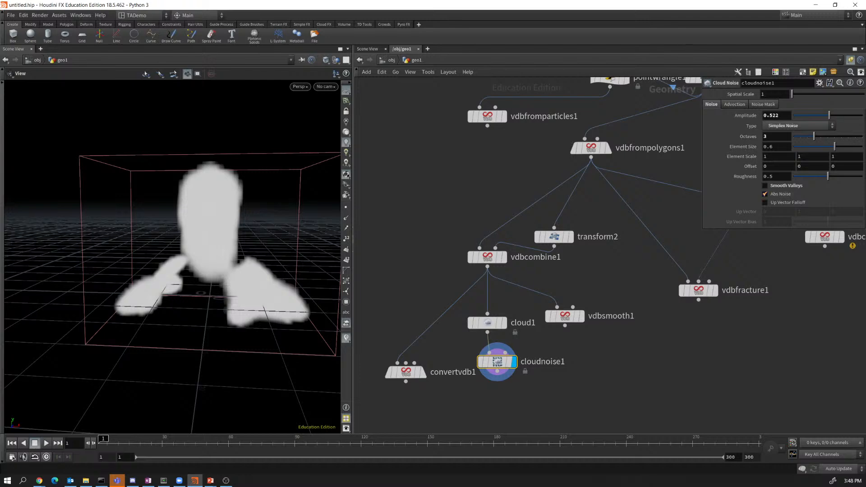
left_click(765, 194)
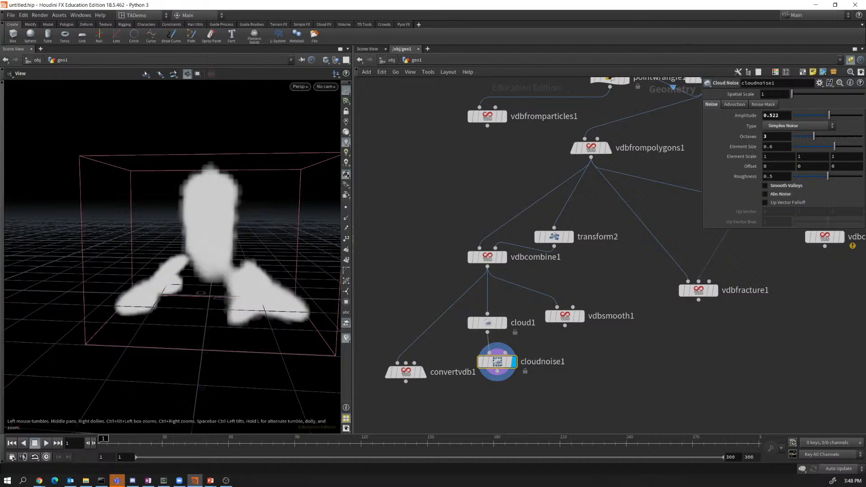
left_click_drag(171, 253, 67, 268)
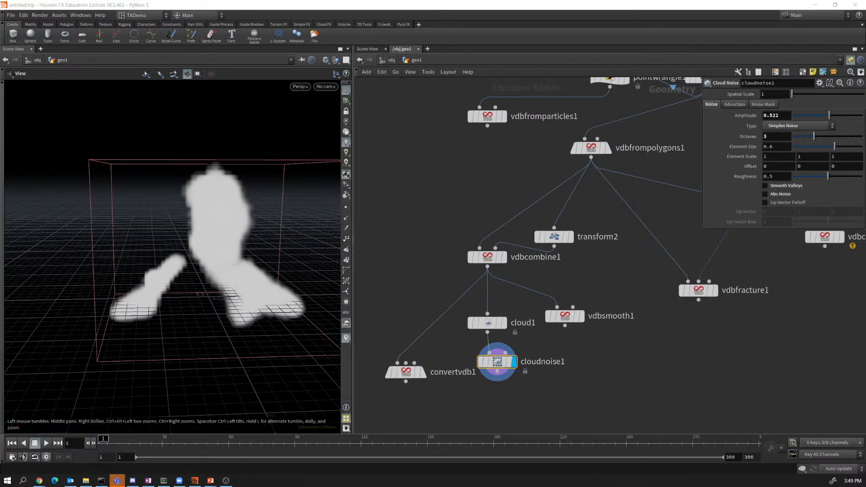
key("alt+Tab")
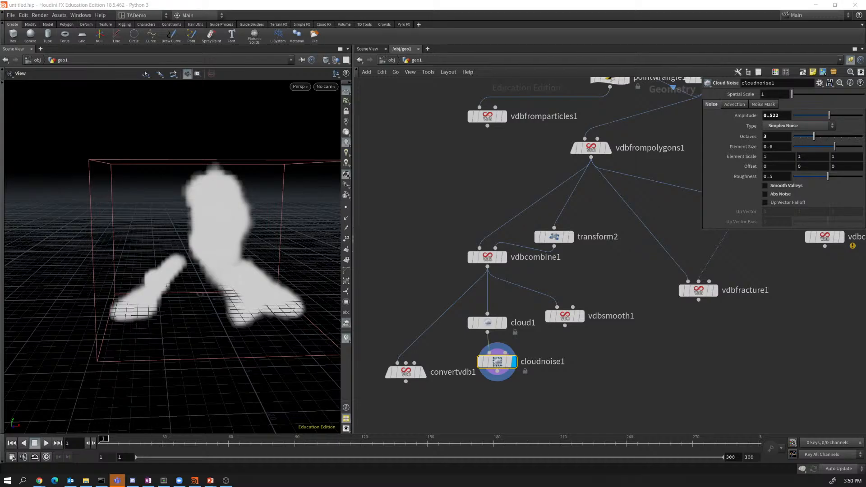
key("alt+Tab")
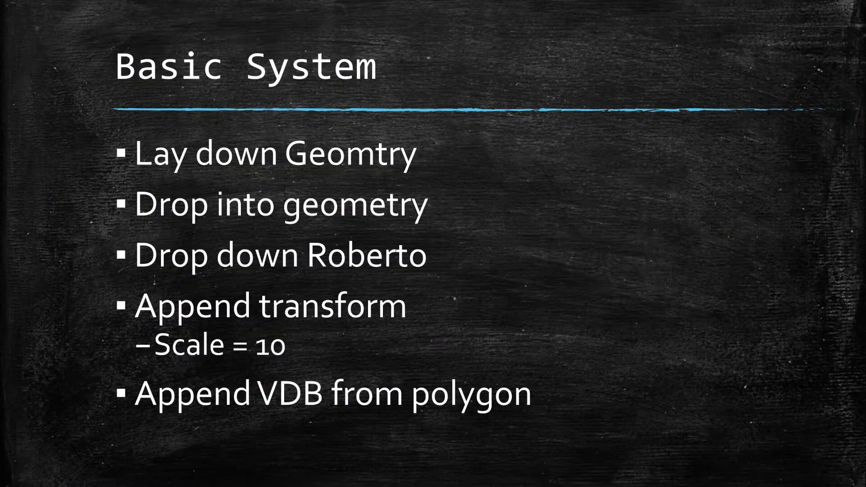
Advance past the Convert, Fracture and Noise slides to the closing 'Tech Art EDU' slide.
key("Right")
key("Right")
key("Right")
key("Right")
key("Right")
key("Right")
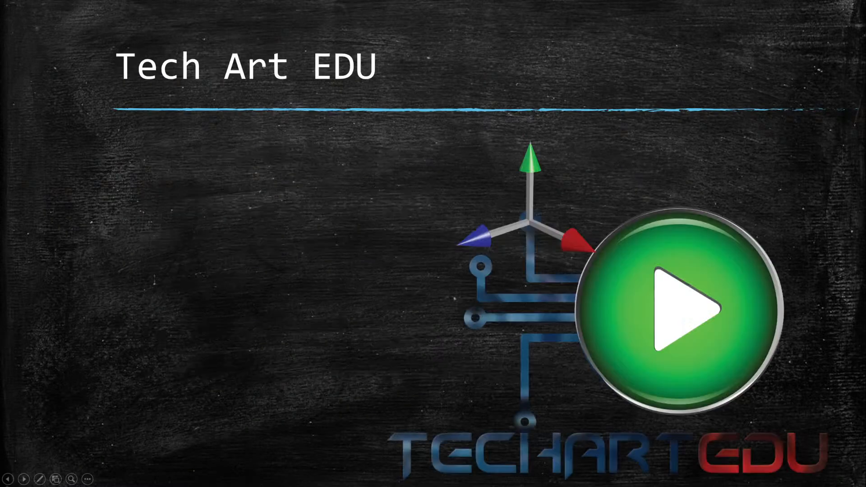
key("Left")
key("Left")
key("Left")
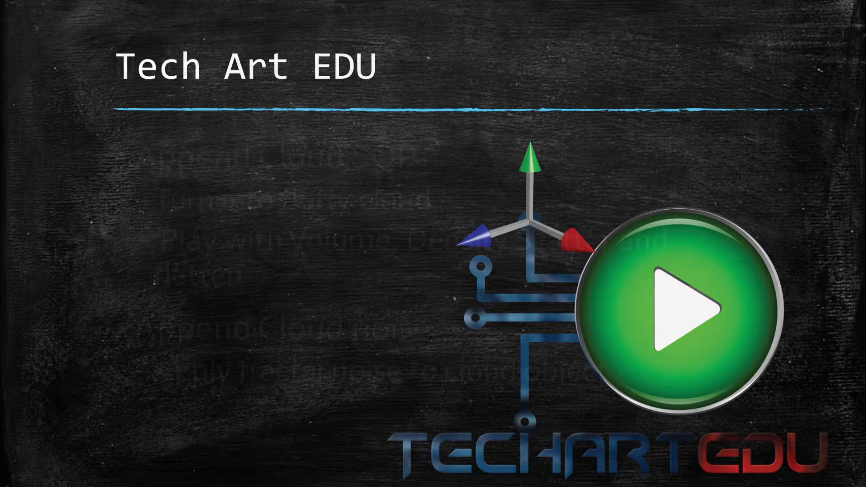
key("Right")
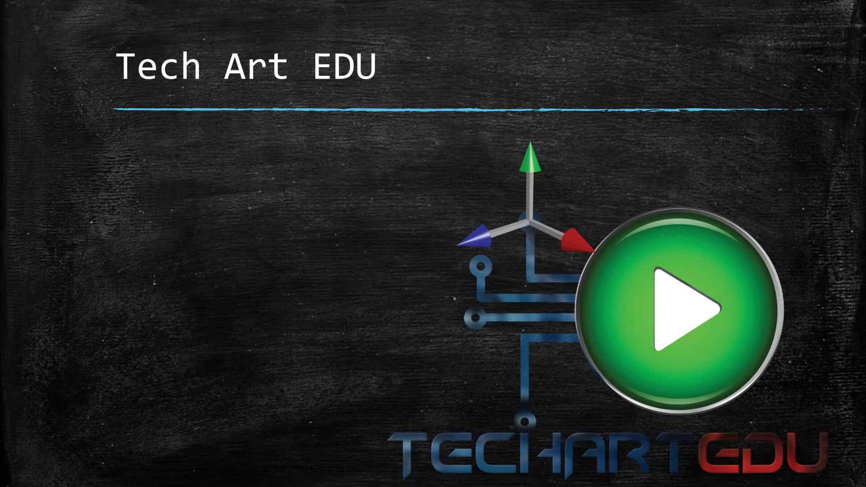